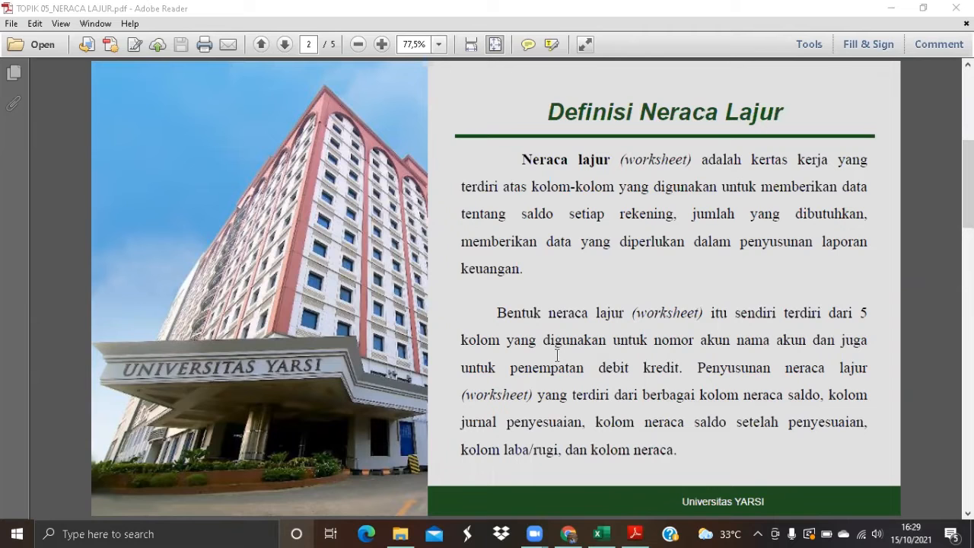
- Review the PDF slides covering the definition, functions and layout of the neraca lajur
scroll(558, 355, down, 2)
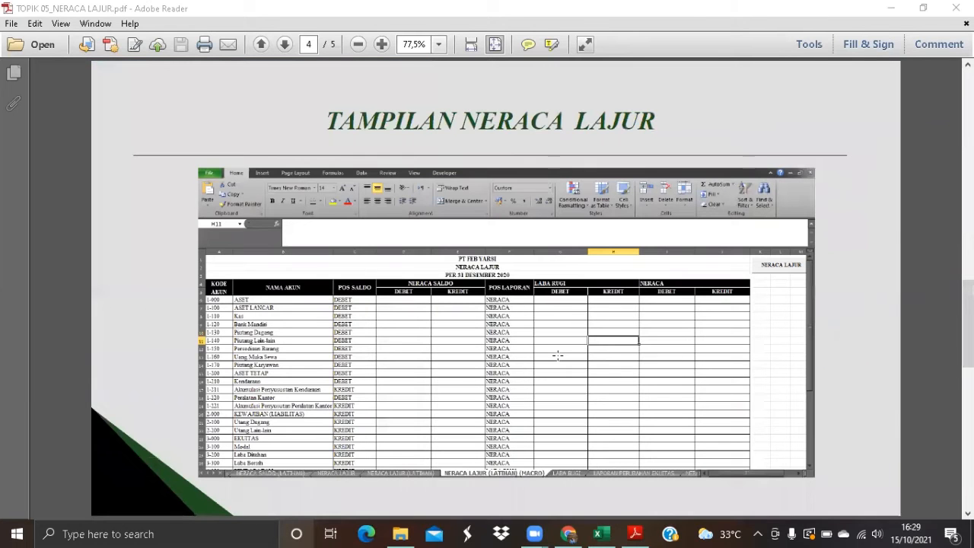
scroll(558, 354, up, 2)
scroll(558, 355, down, 1)
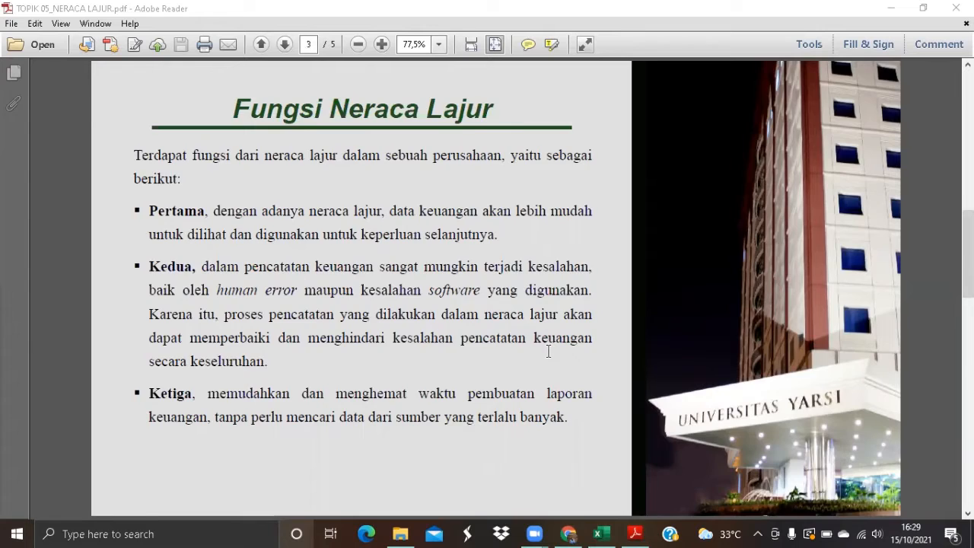
scroll(549, 351, down, 1)
scroll(548, 350, up, 1)
scroll(549, 351, down, 1)
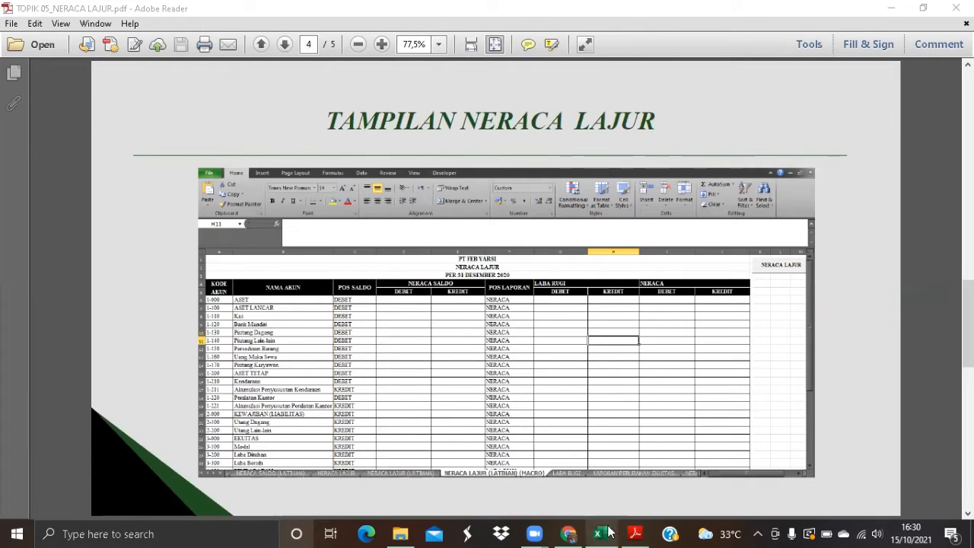
- Switch to the KOMPAK EXCEL workbook in Excel and enter =DAFTAR_AKUN in cell A6 of the NERACA LAJUR 1 sheet
mouse_move(609, 532)
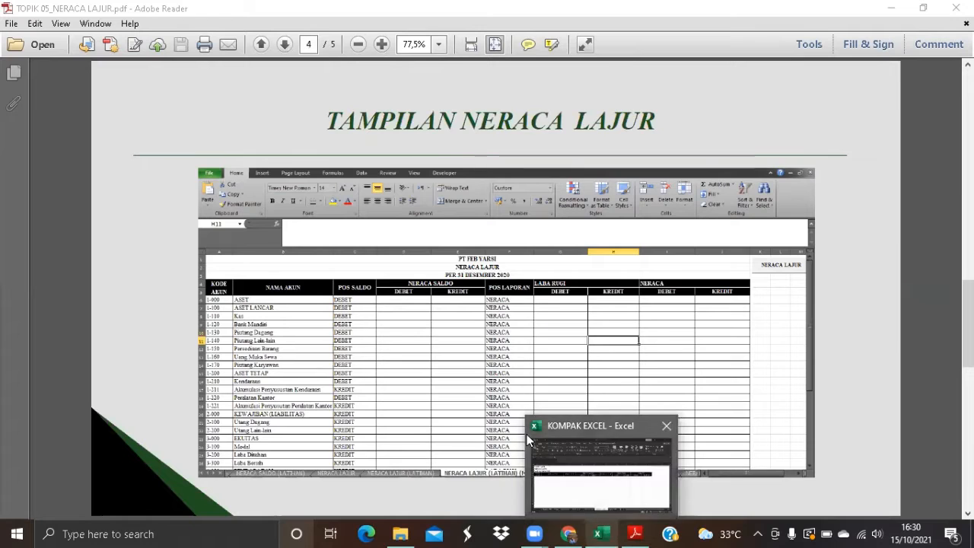
click(569, 446)
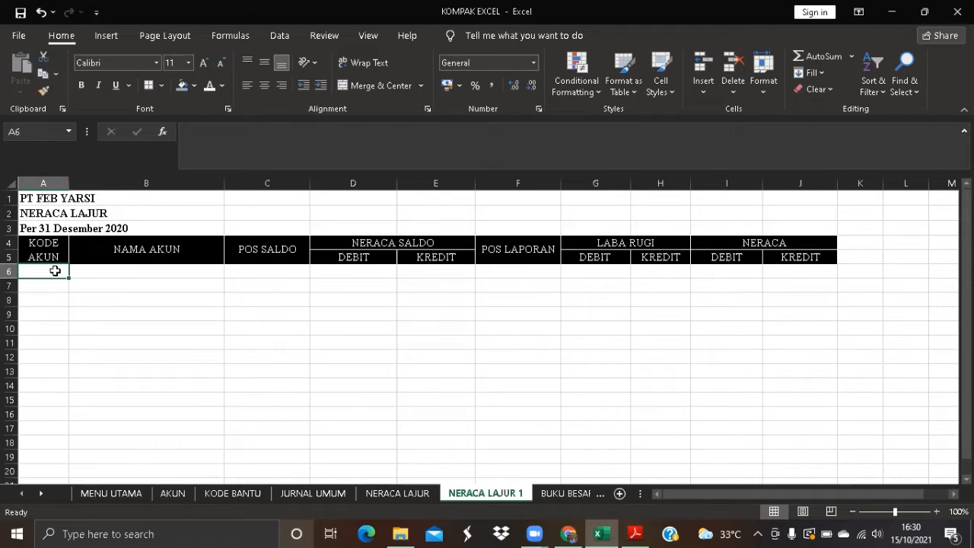
text(=)
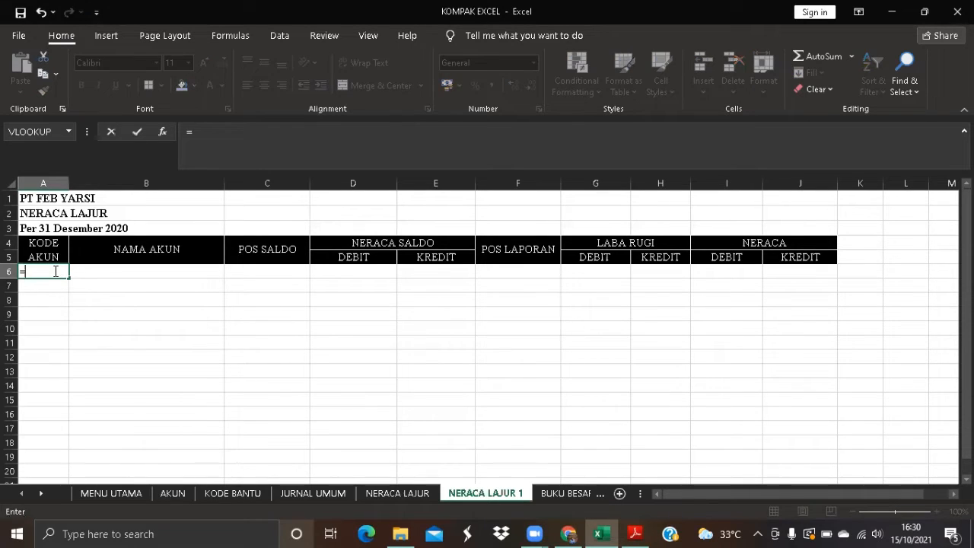
text(DAFTAR)
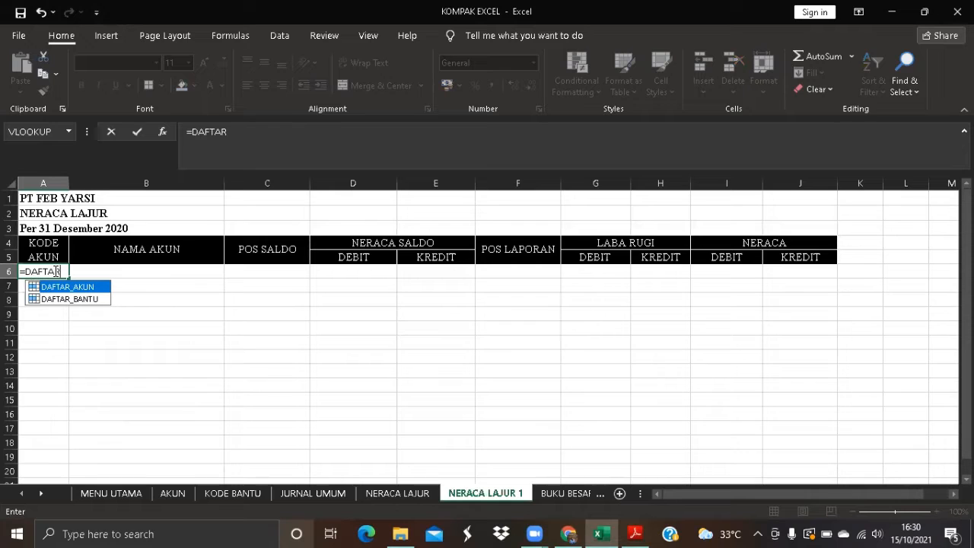
double_click(66, 287)
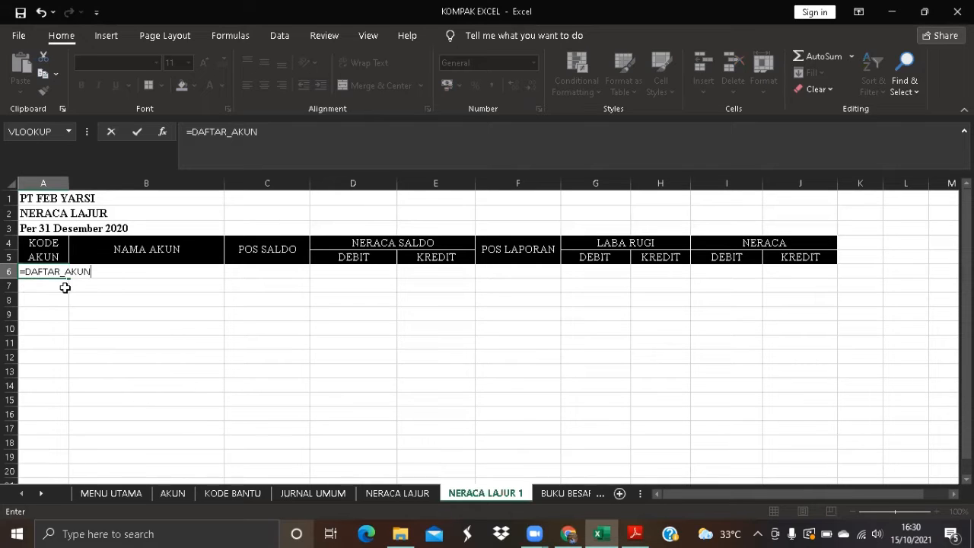
key(Return)
- Fill the account code formula from A6 down the KODE AKUN column to row 37
click(49, 272)
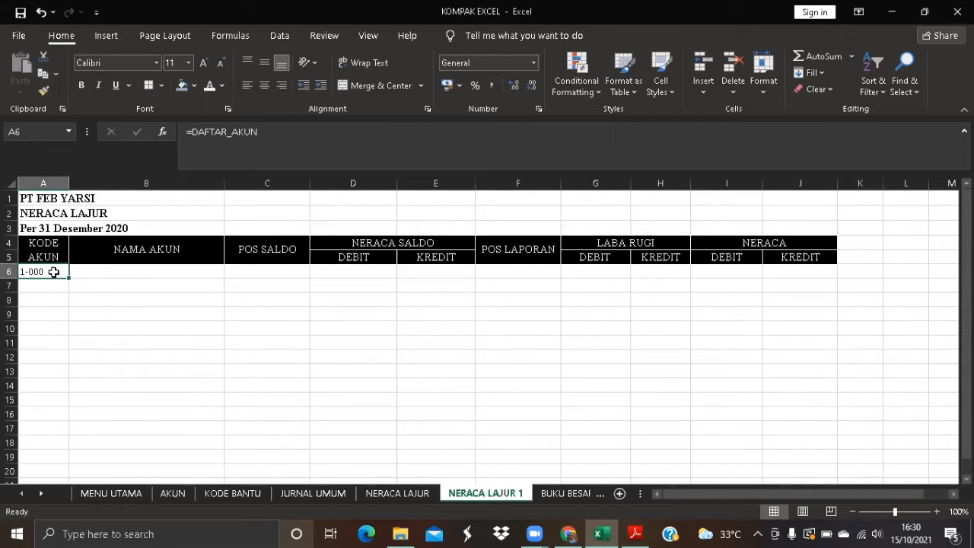
drag(69, 278, 52, 383)
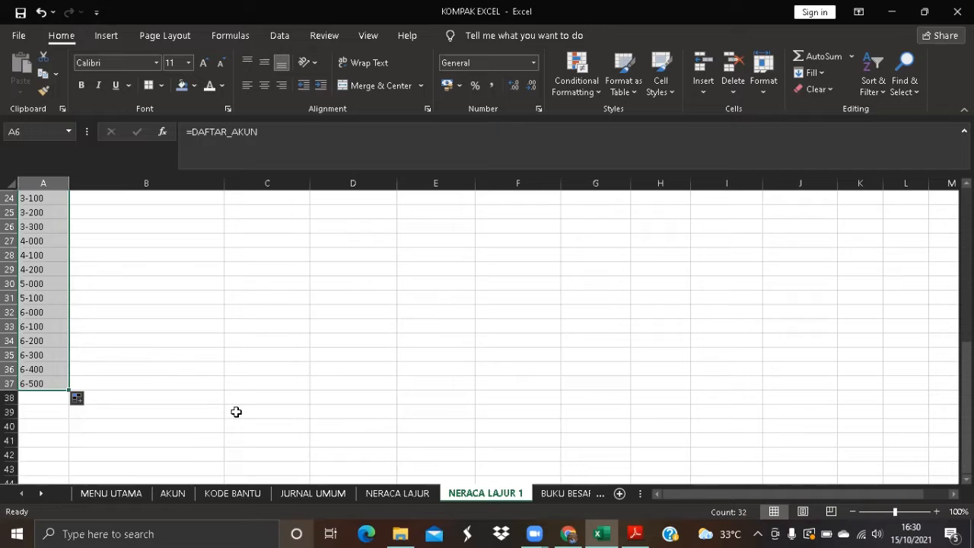
scroll(228, 389, up, 4)
scroll(193, 365, up, 4)
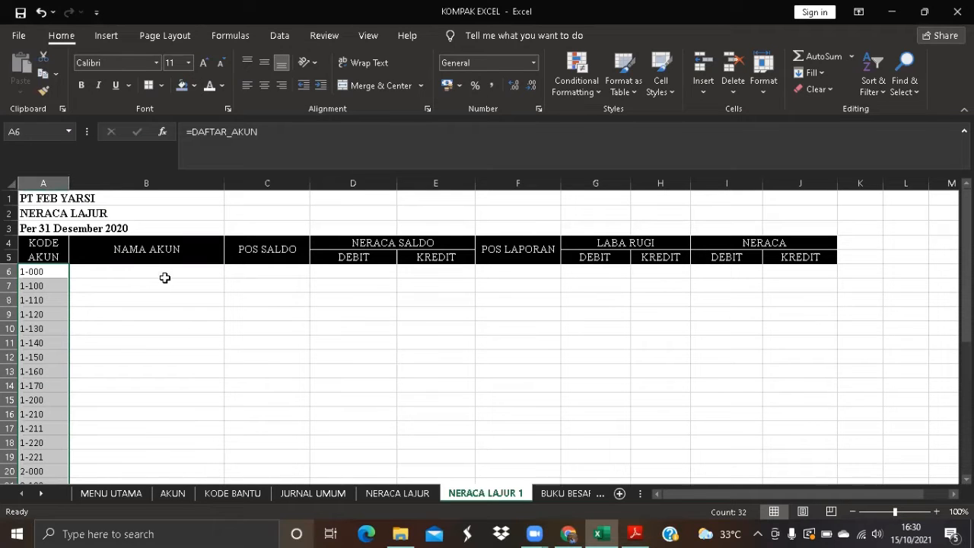
- Enter =VLOOKUP(A6;DAFTAR_AKUN;2;FALSE) in cell B6 under NAMA AKUN
click(135, 272)
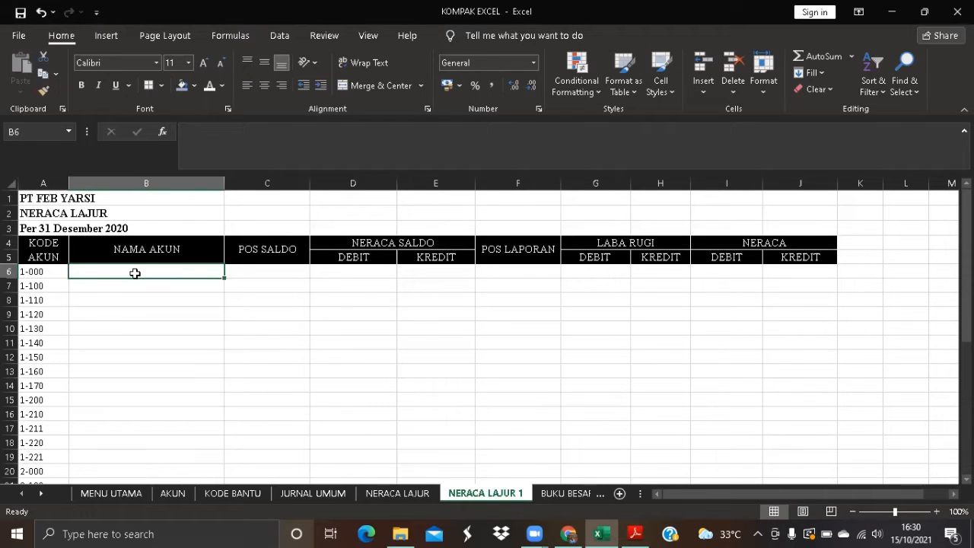
text(=VLOOK)
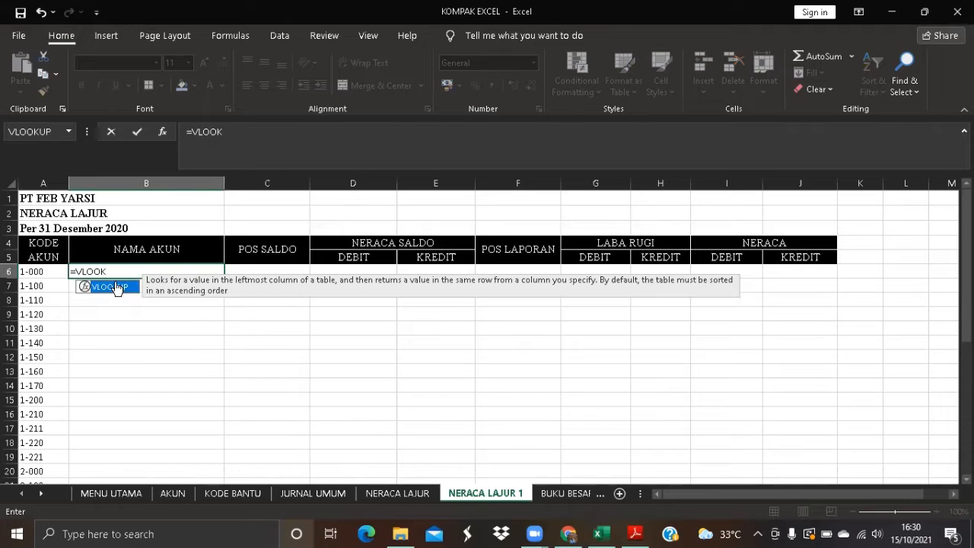
double_click(115, 286)
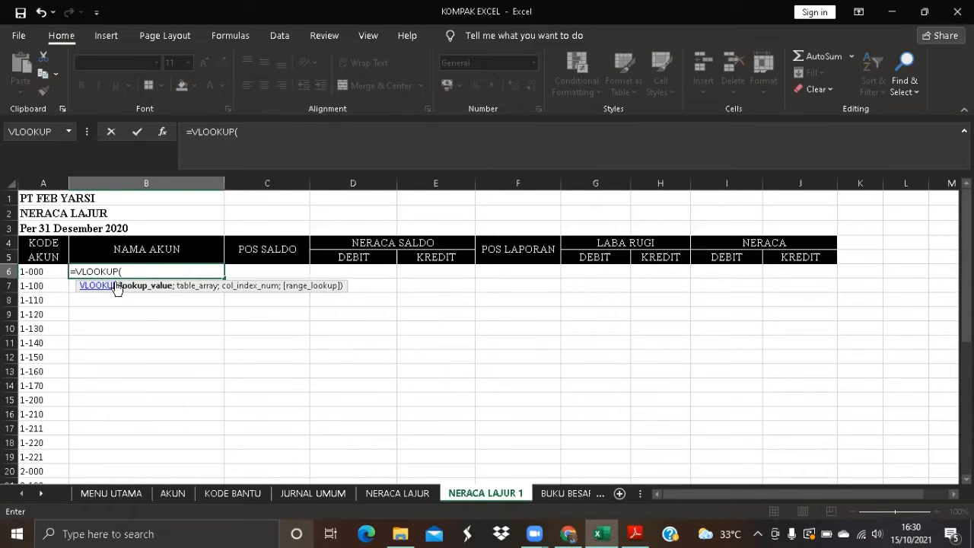
click(42, 271)
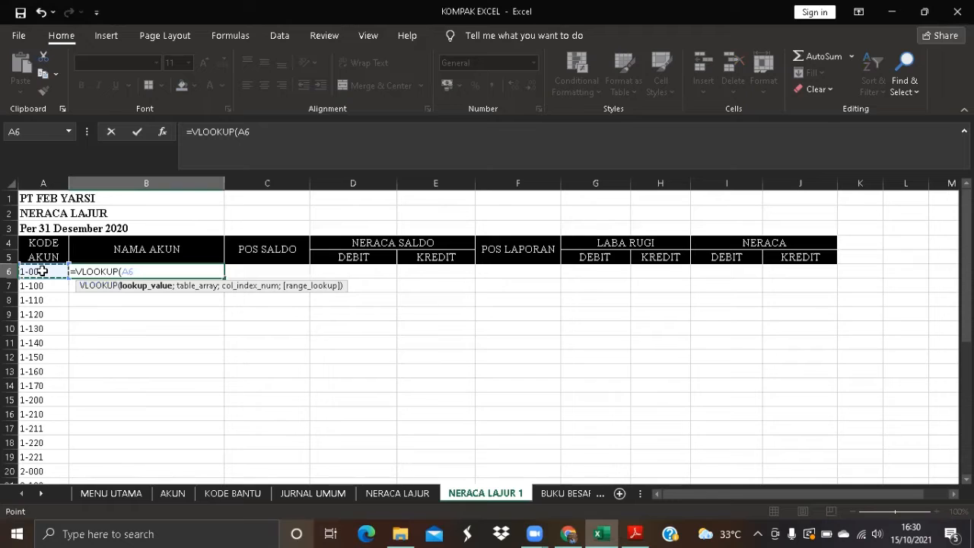
text(;DAFTAR)
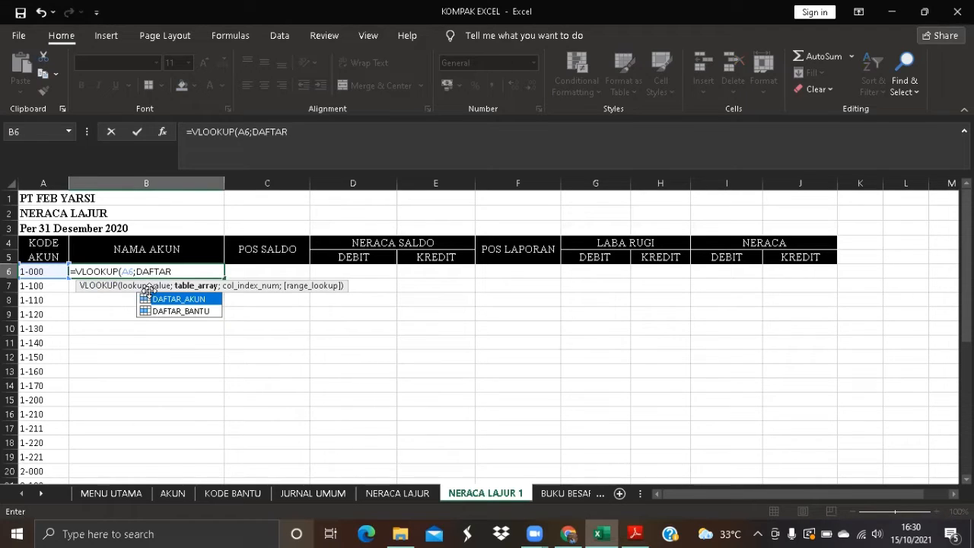
double_click(158, 298)
text(;)
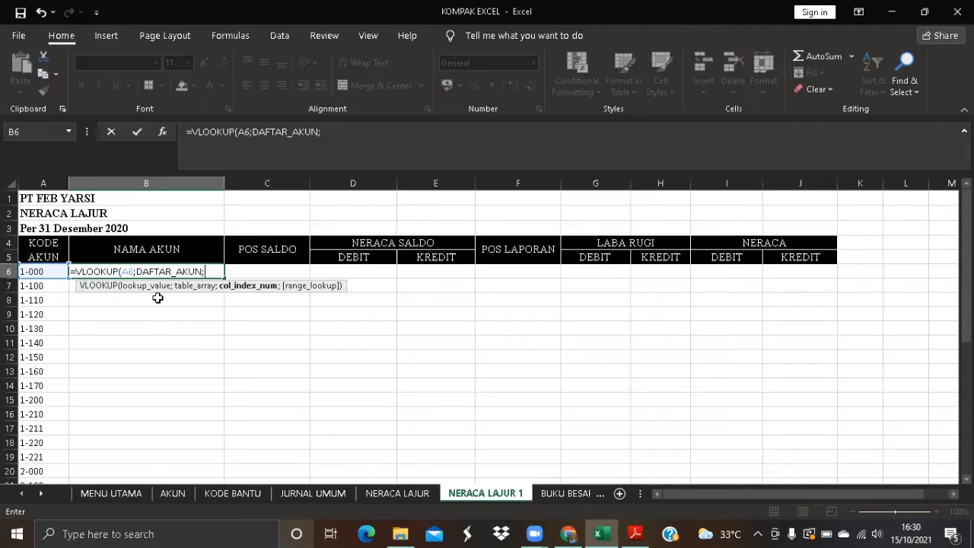
text(2;FALSE)
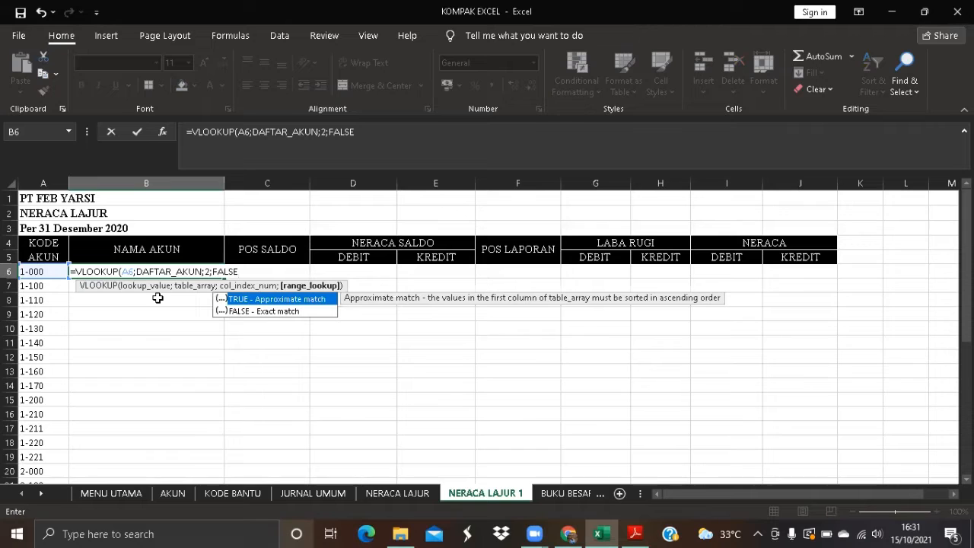
text())
key(Return)
- Fill the account name formula from B6 down to row 37 and widen column B slightly
click(192, 271)
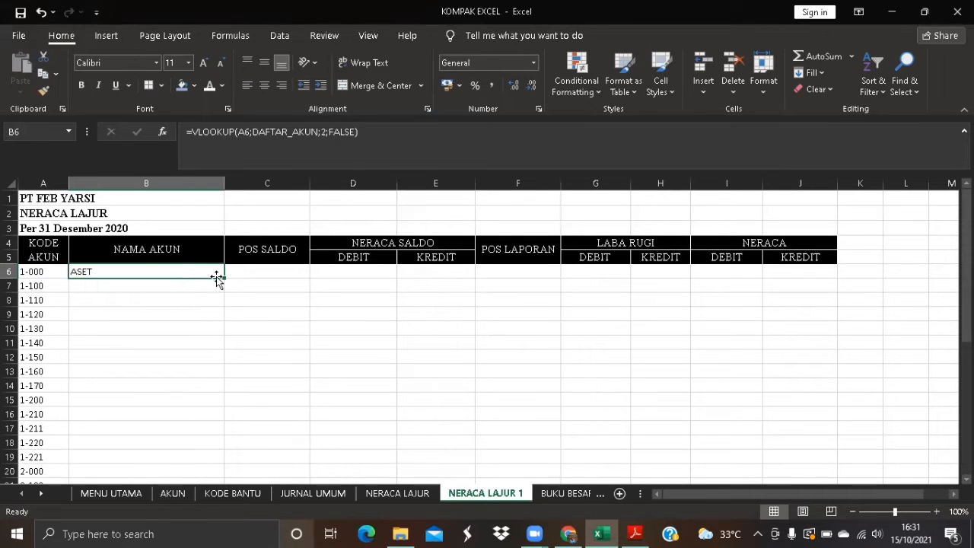
drag(223, 278, 207, 456)
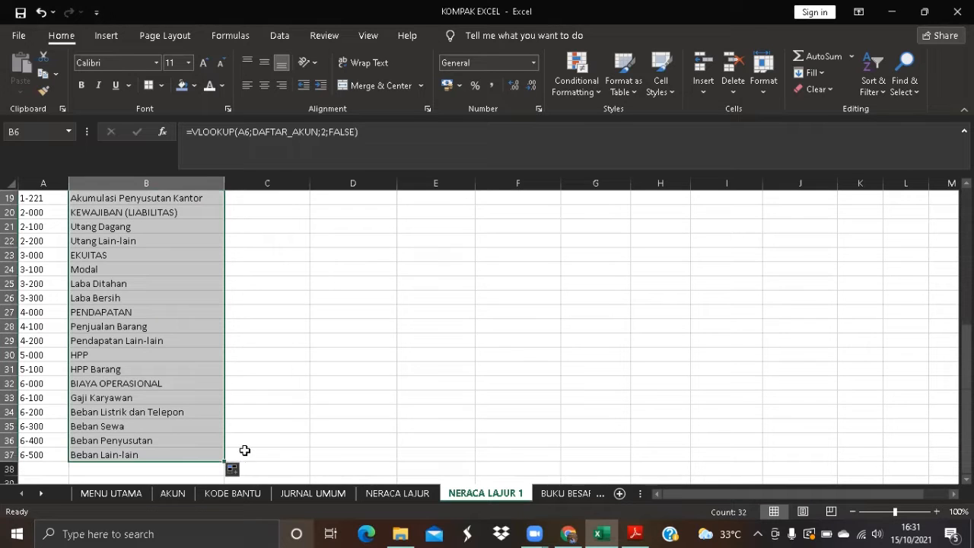
scroll(251, 433, up, 6)
drag(228, 183, 251, 183)
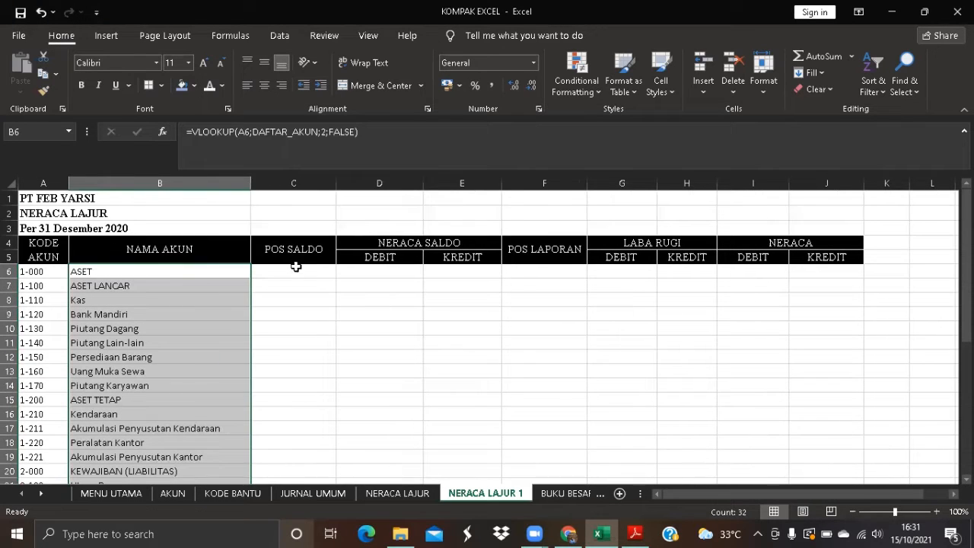
- Enter =VLOOKUP(A6;DAFTAR_AKUN;3;FALSE) in cell C6 under POS SALDO
click(293, 269)
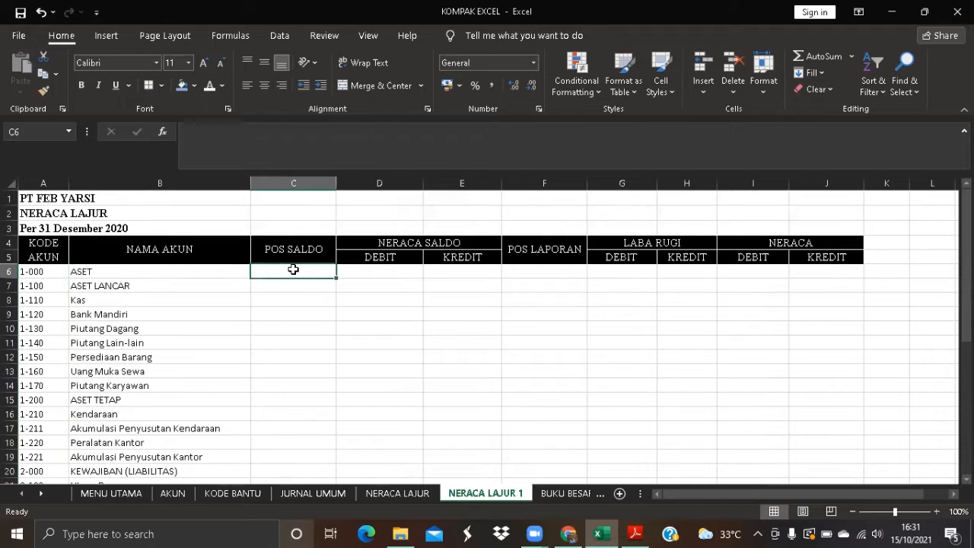
text(=VLOO)
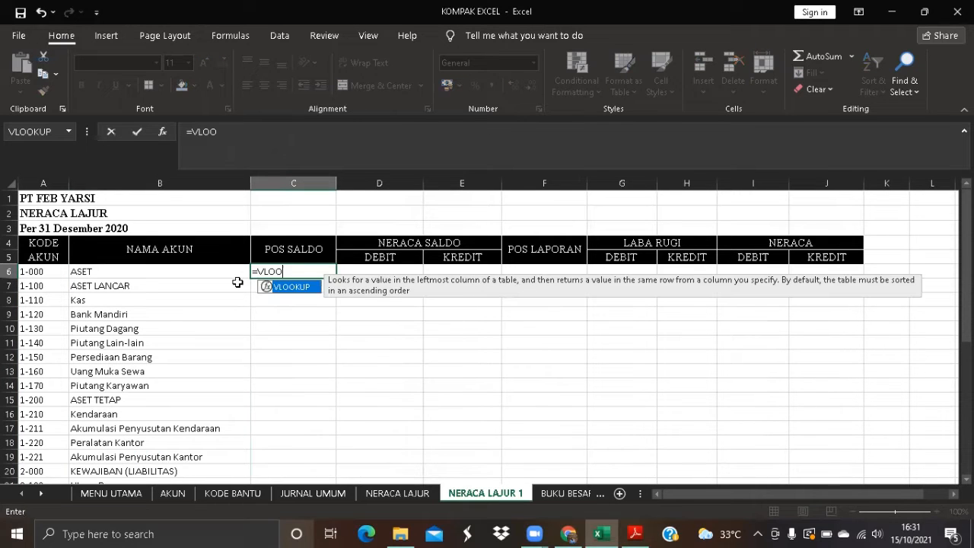
double_click(294, 288)
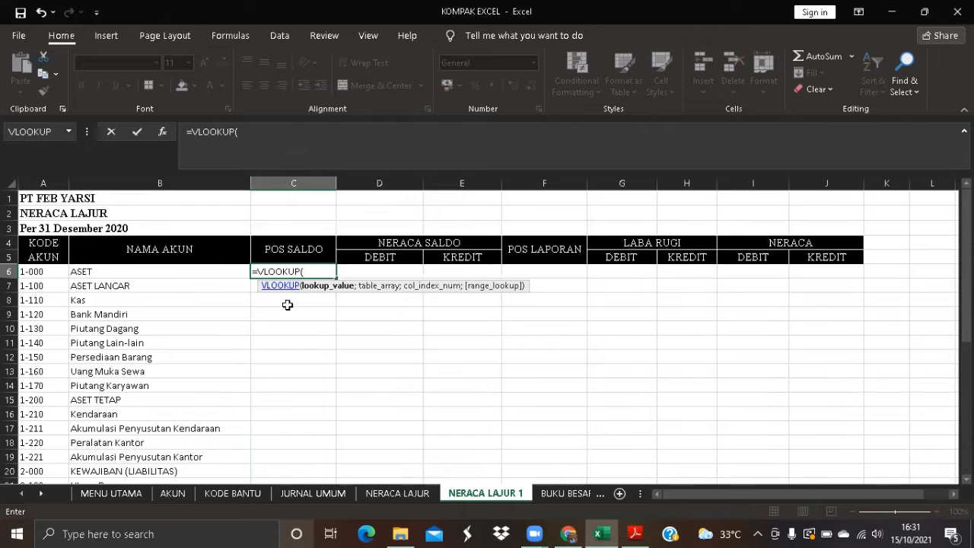
click(31, 271)
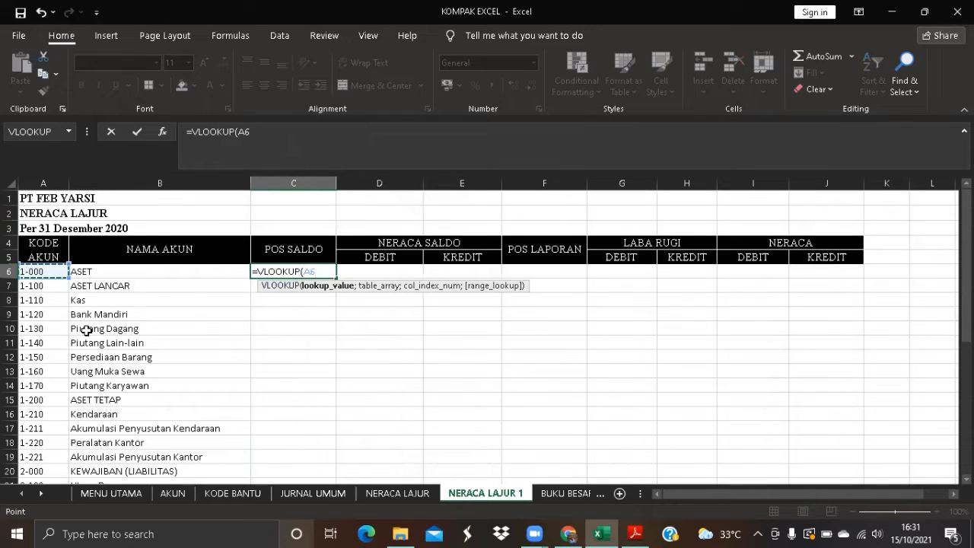
text(;DA)
text(F)
key(BackSpace)
text(AF)
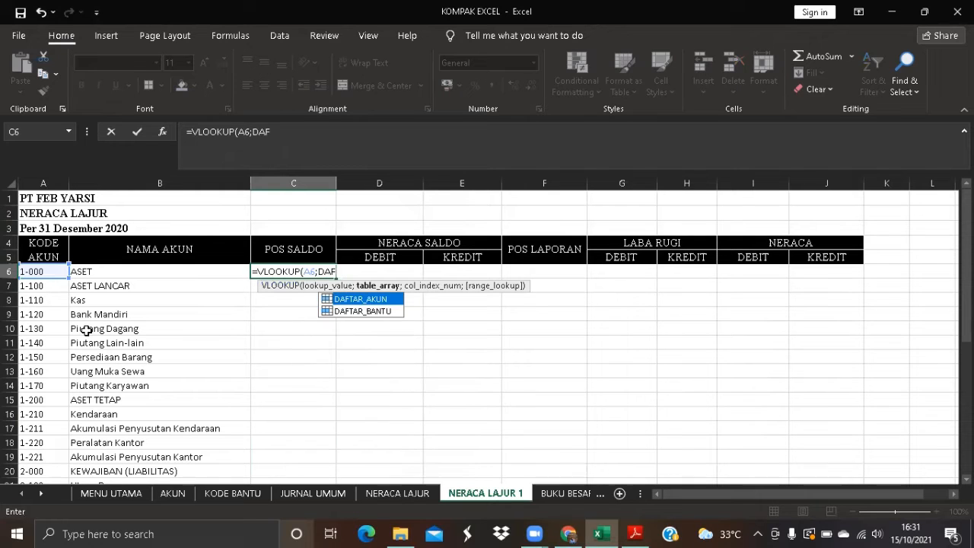
double_click(368, 299)
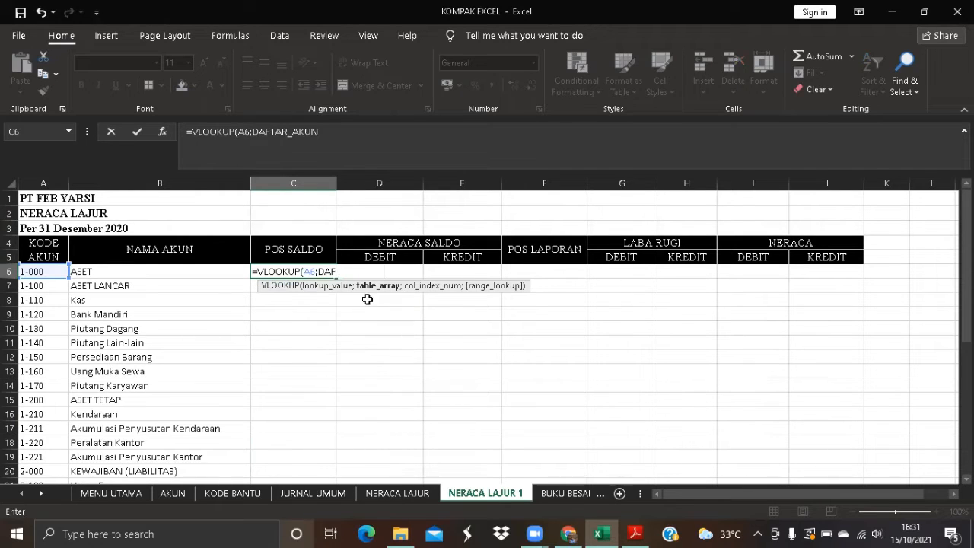
text(;)
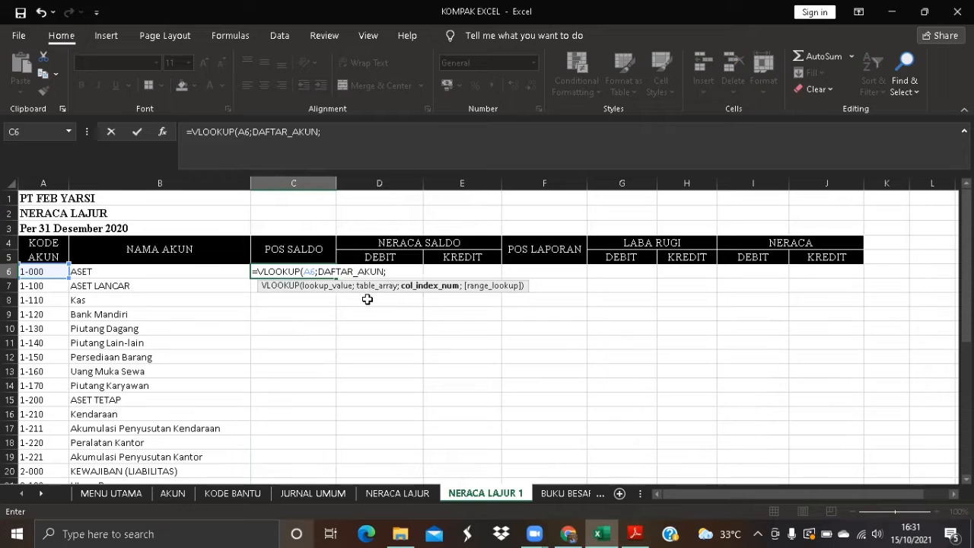
text(3;FALSE)
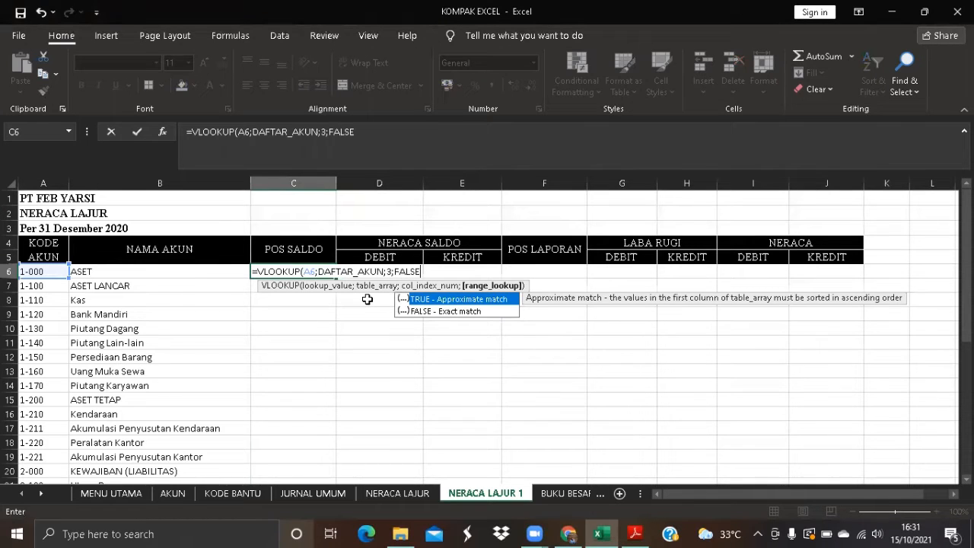
text())
key(Return)
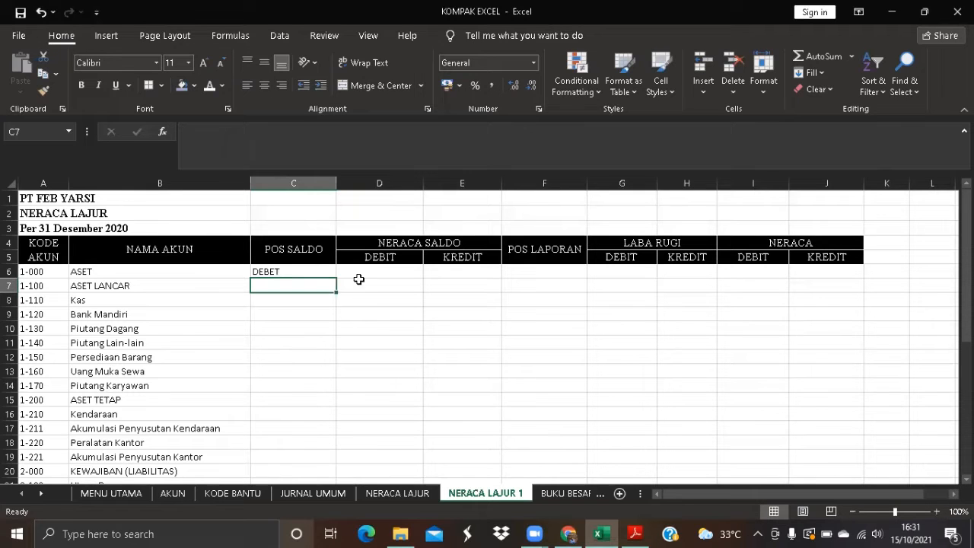
- Fill the POS SALDO formula from C6 down to row 37 and check the filled column
click(328, 273)
double_click(334, 279)
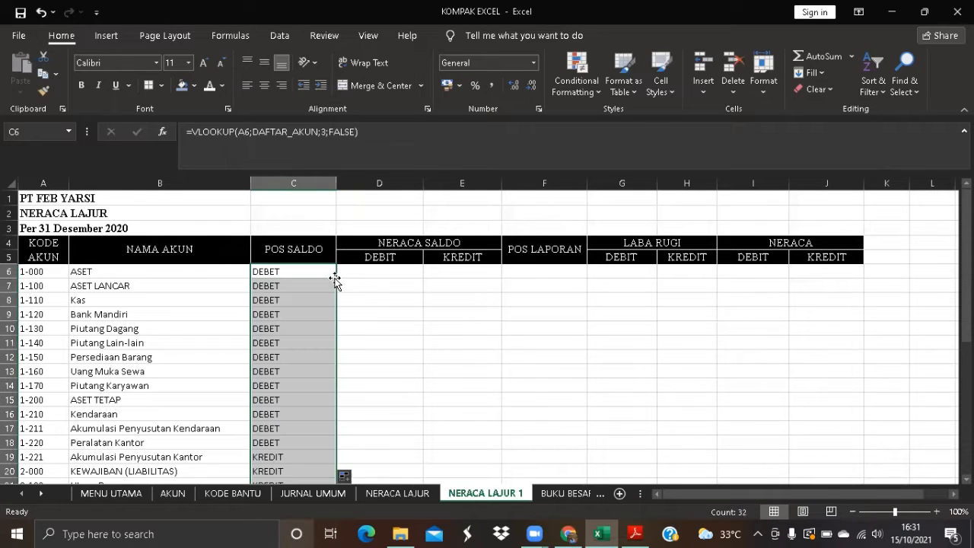
scroll(356, 346, down, 4)
scroll(355, 346, down, 2)
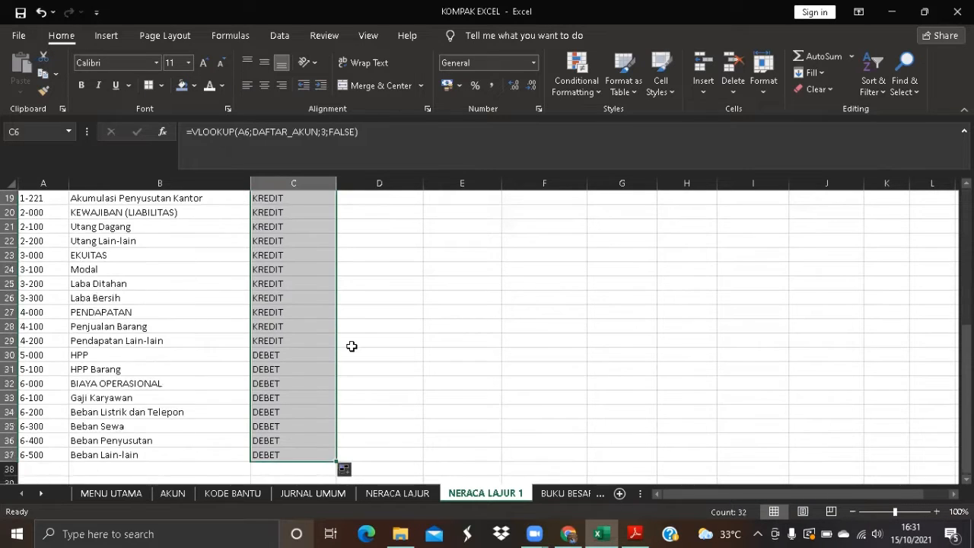
scroll(356, 346, up, 6)
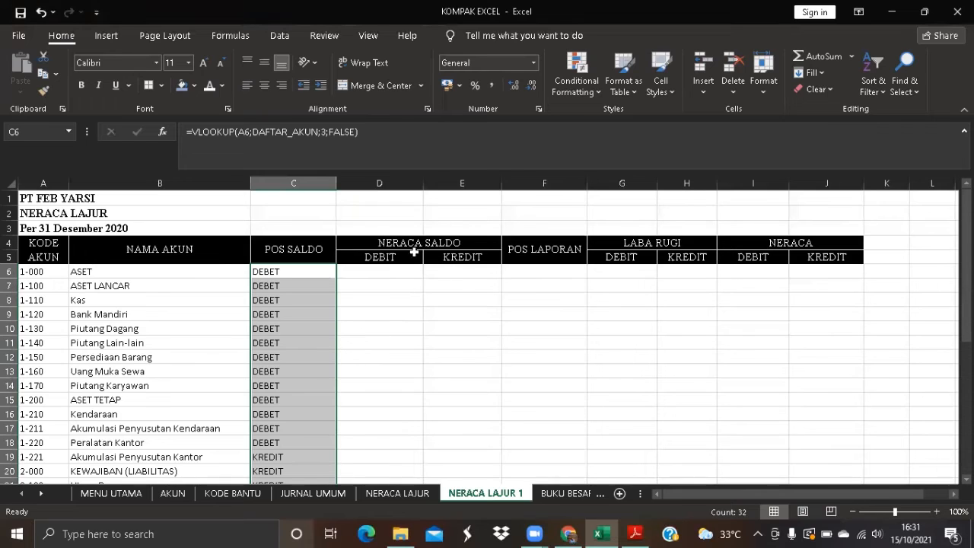
- Start the DEBIT formula in cell D6 under NERACA SALDO with the condition =IF(C6="DEBET";
click(380, 274)
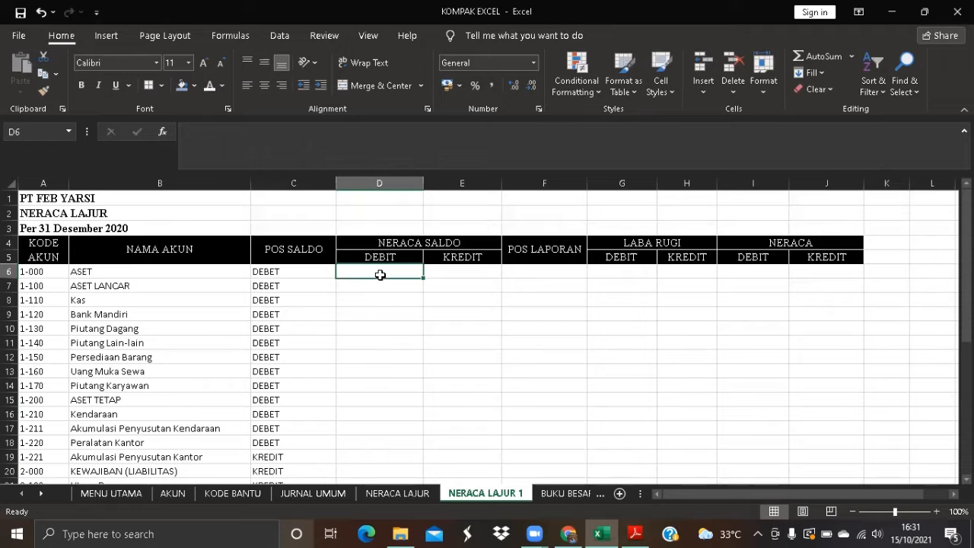
click(322, 148)
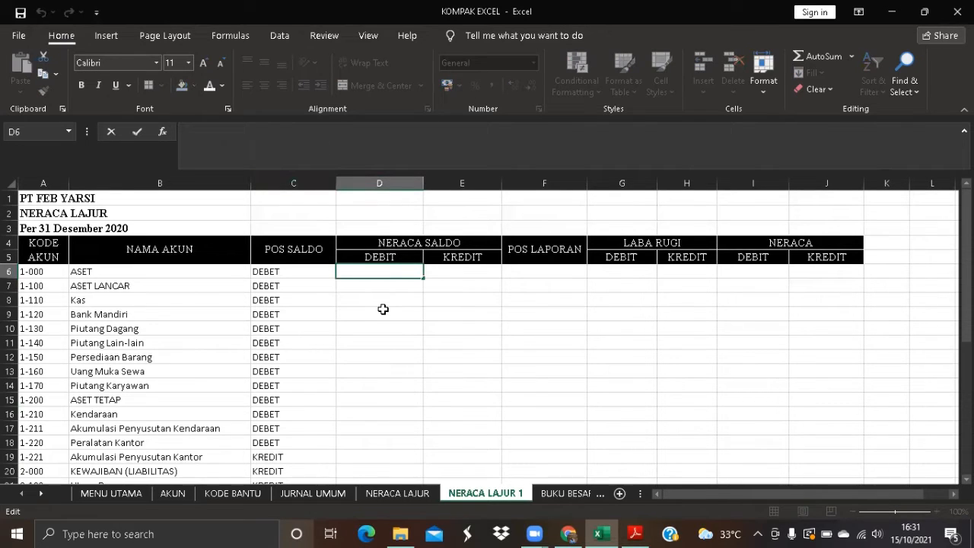
text(=IF)
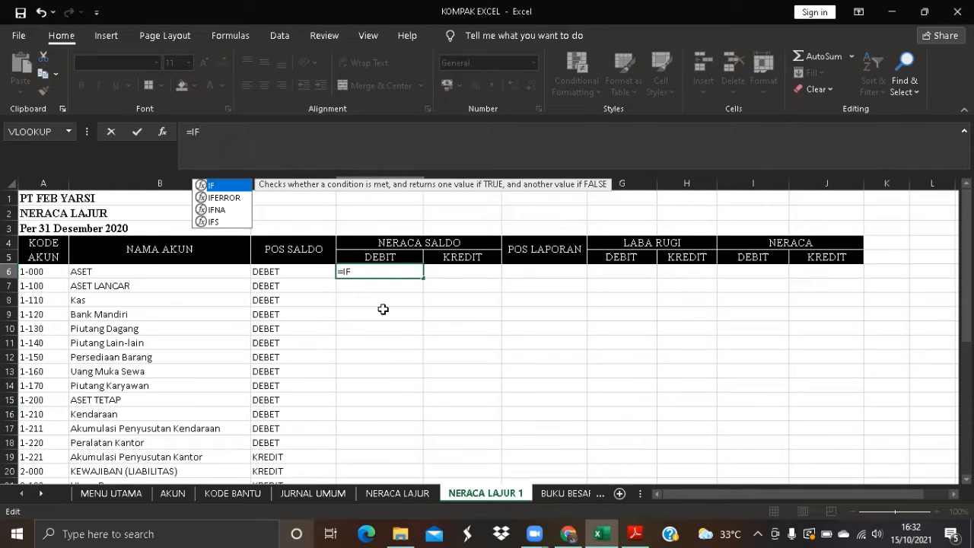
double_click(243, 188)
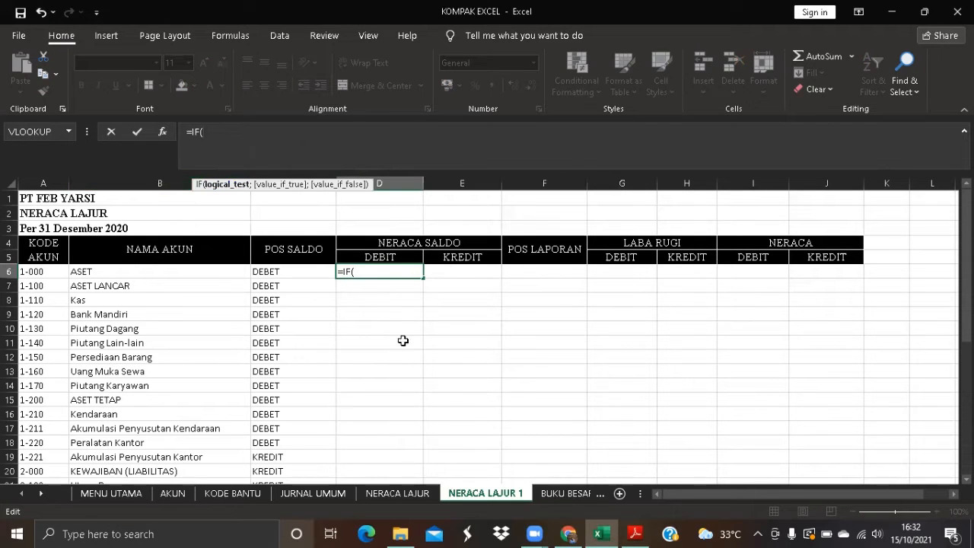
click(305, 270)
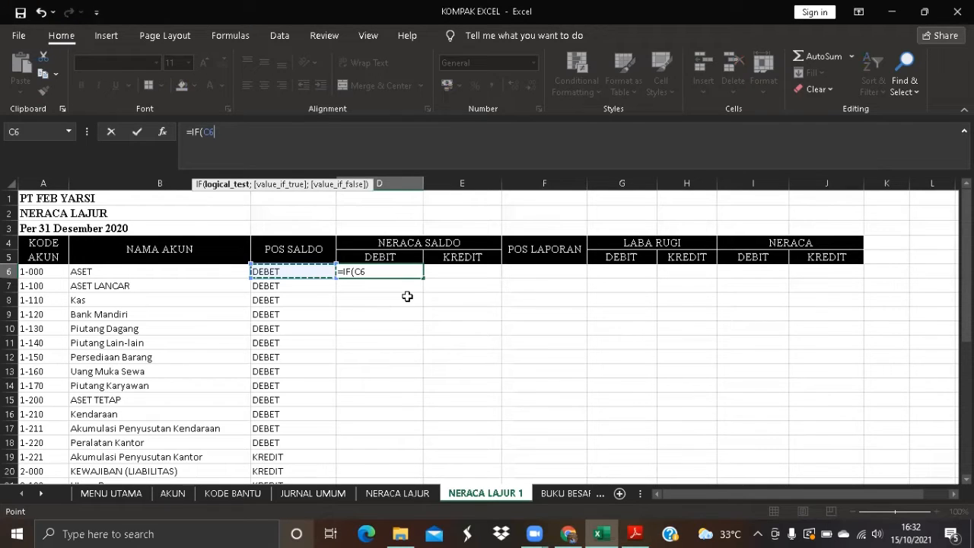
text(=")
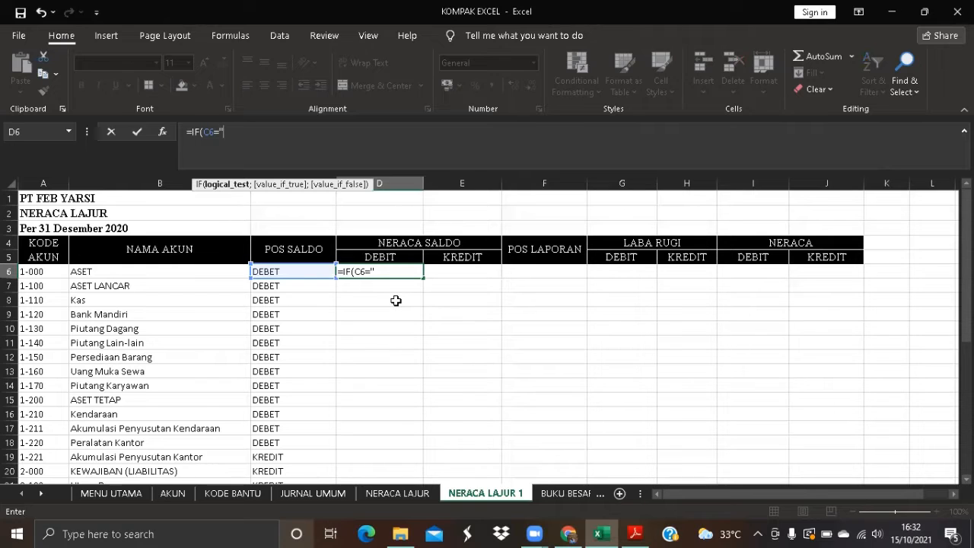
text(DEBET)
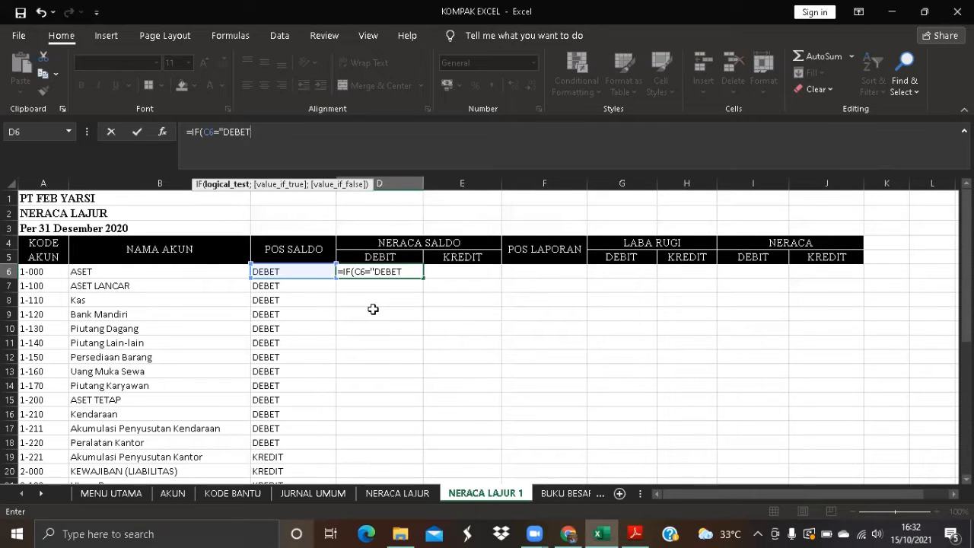
text(";)
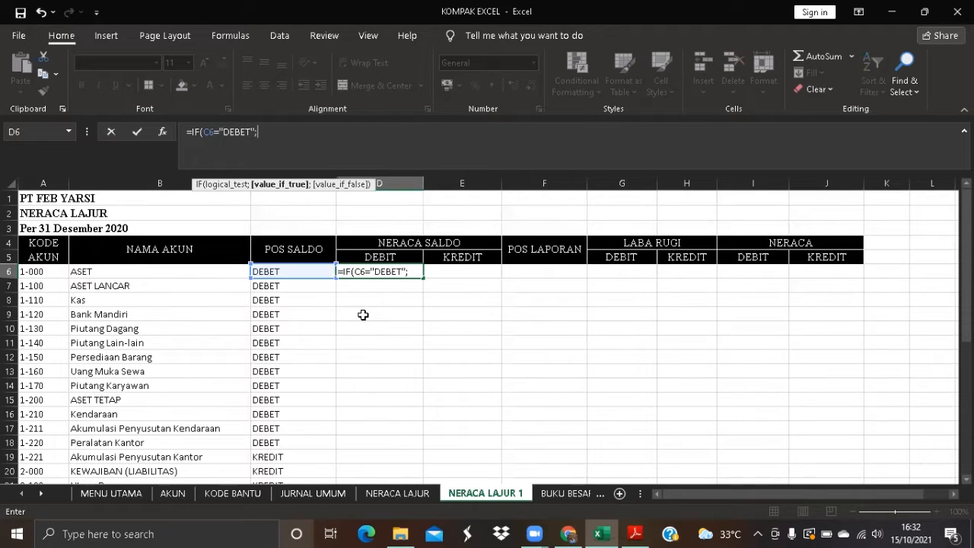
- Add SUMIF(AKUN!A:A;AKUN!A6;AKUN!E:E) as the start of the true value in the D6 formula, followed by a minus sign
text(SUM)
text(IF)
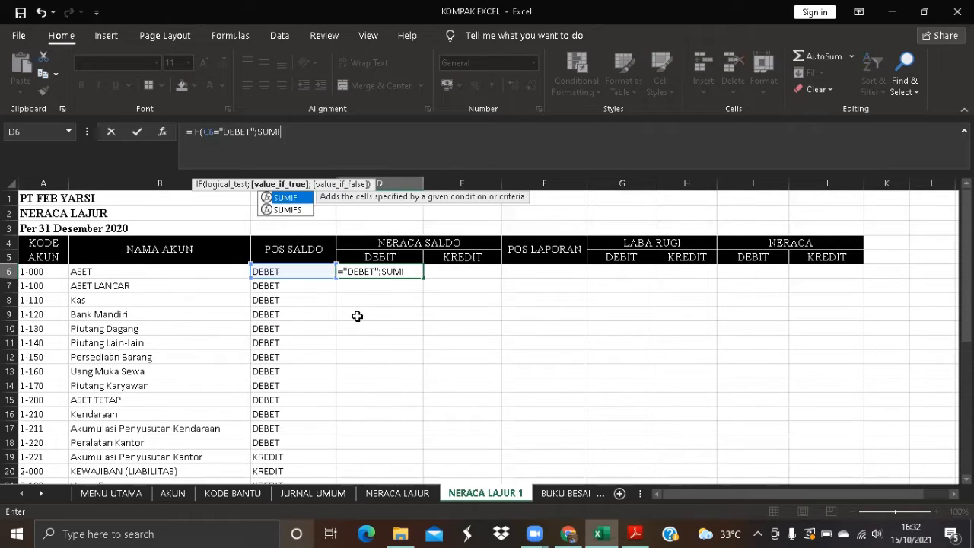
double_click(284, 199)
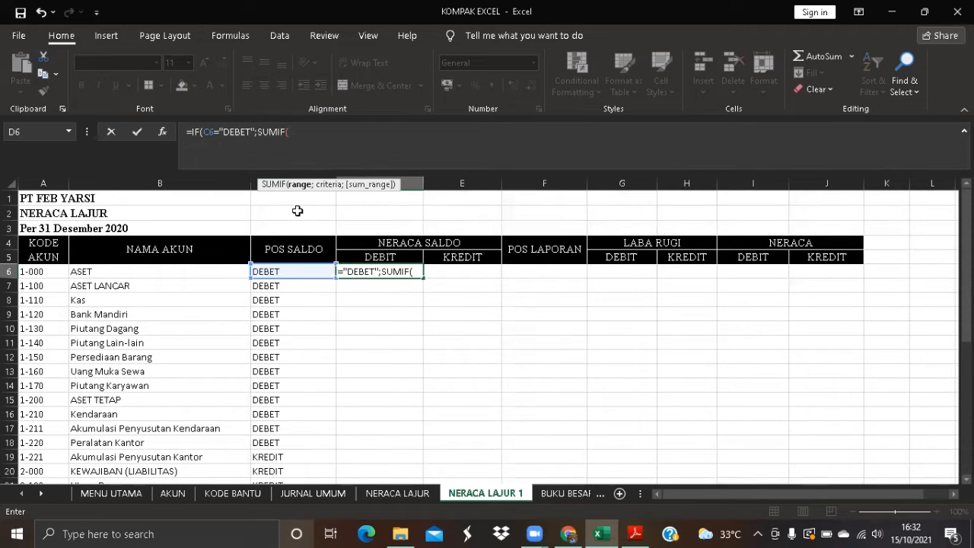
click(162, 493)
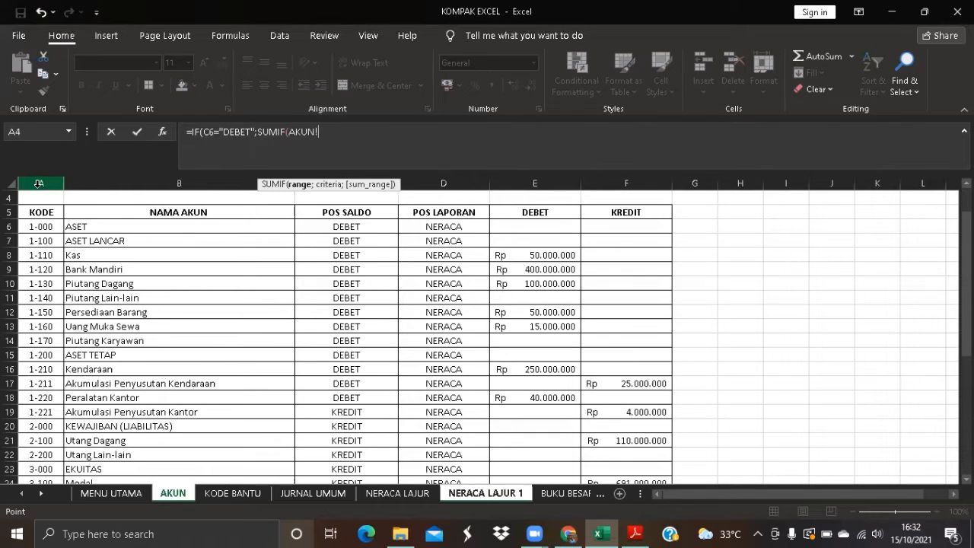
scroll(86, 220, up, 1)
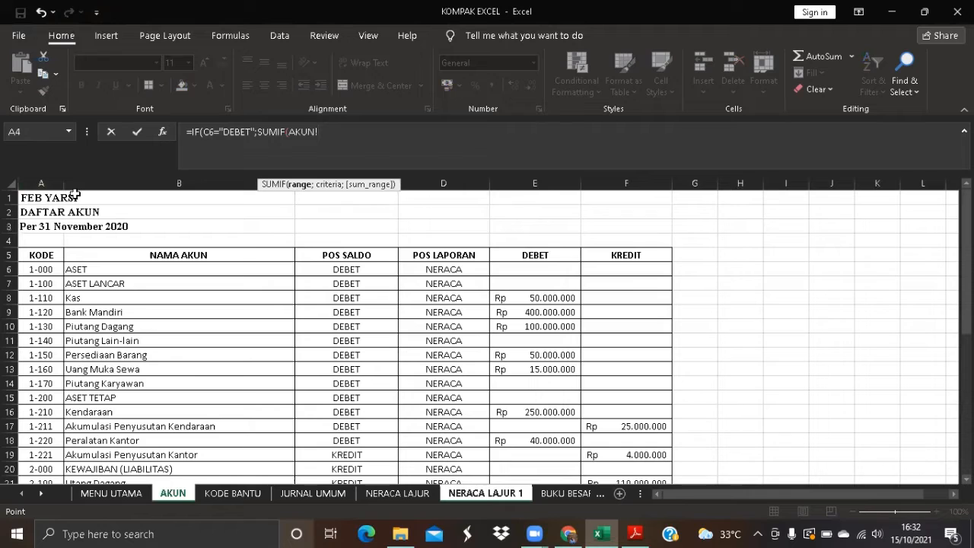
click(44, 183)
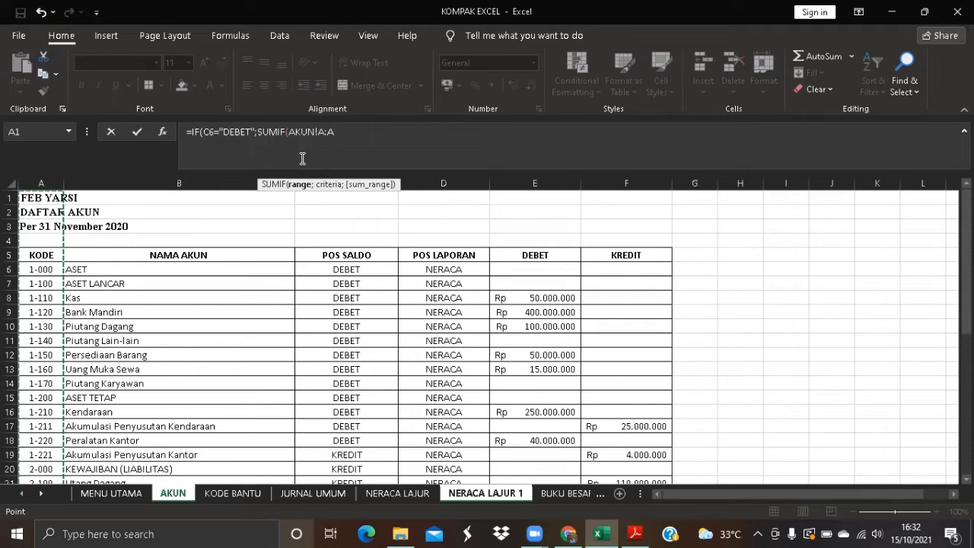
text(;)
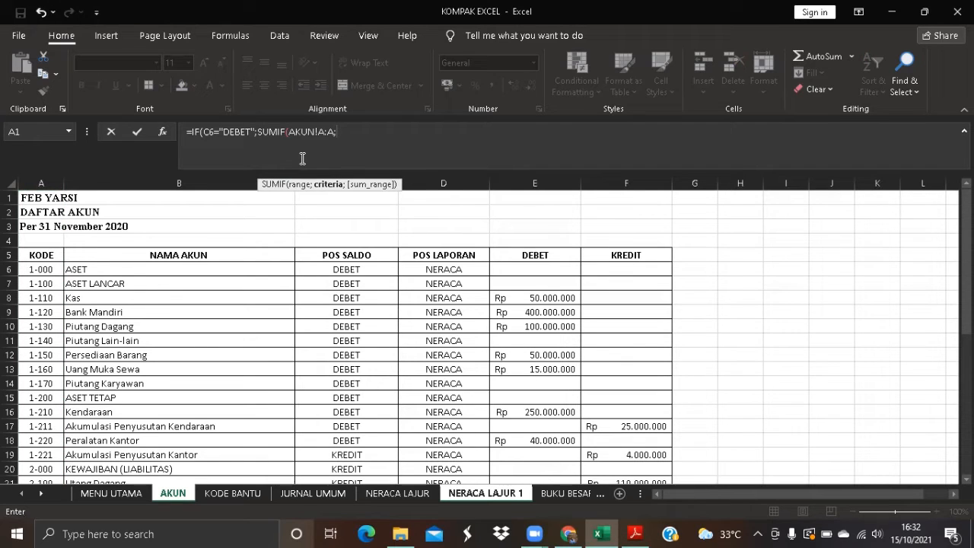
click(47, 270)
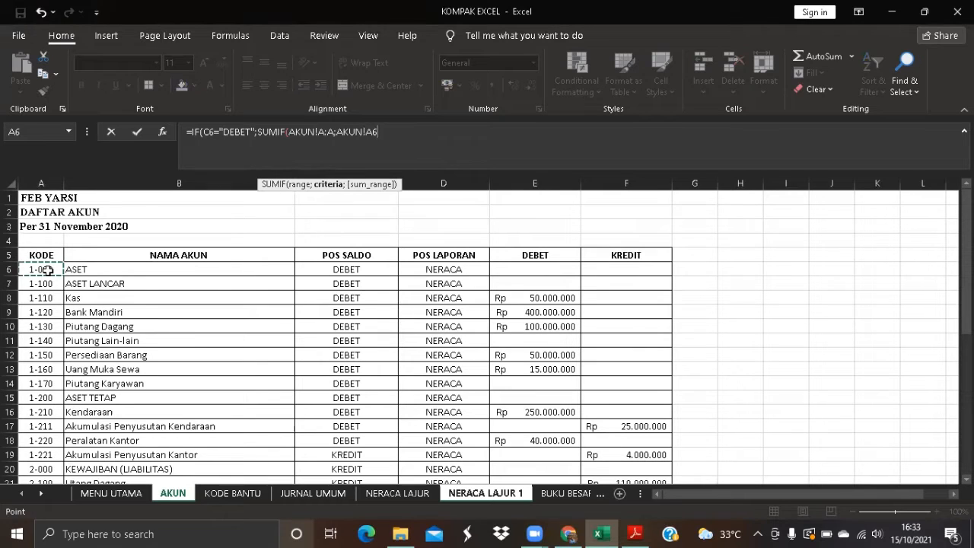
text(;)
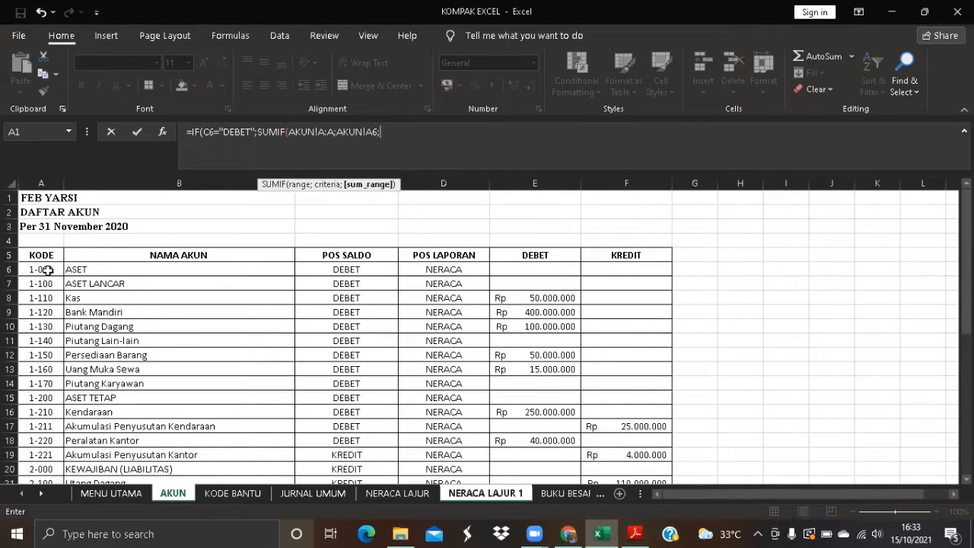
click(530, 182)
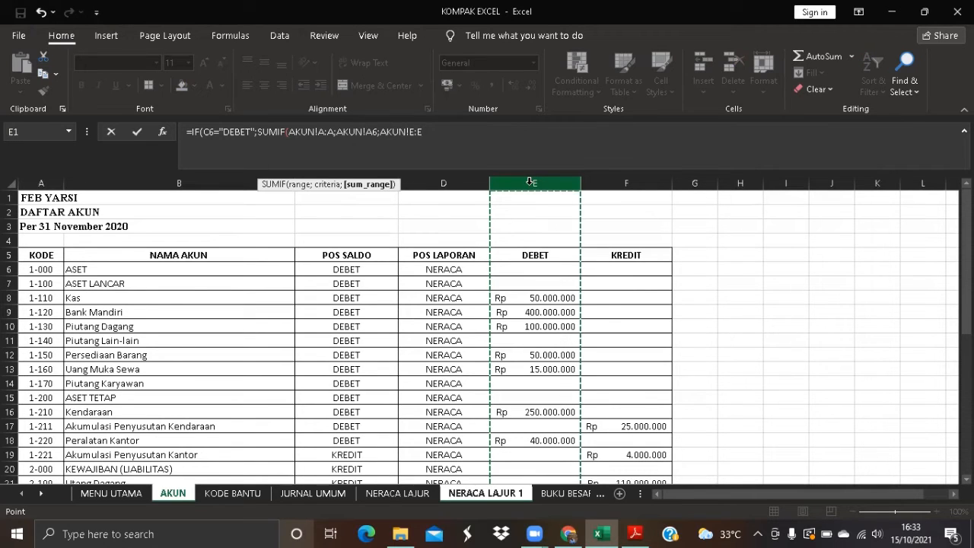
text()-)
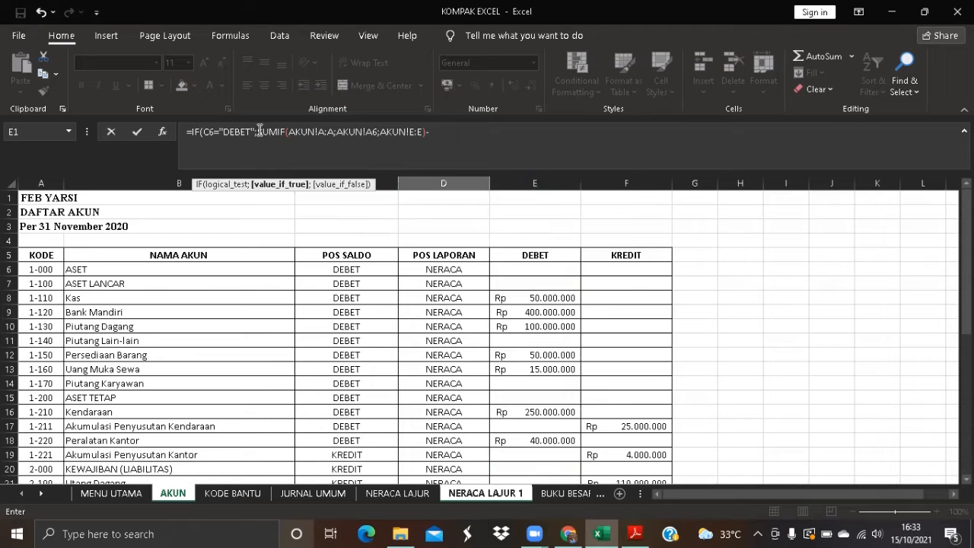
- Copy the SUMIF(AKUN!A:A;AKUN!A6;AKUN!E:E) term within the D6 formula and paste it after the minus sign
click(333, 136)
drag(350, 141, 427, 142)
right_click(390, 130)
click(416, 156)
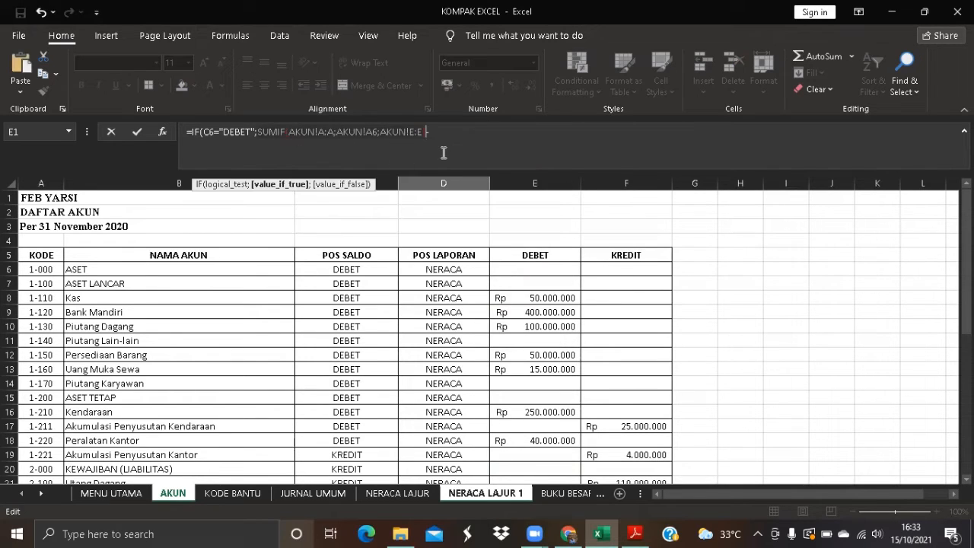
click(439, 133)
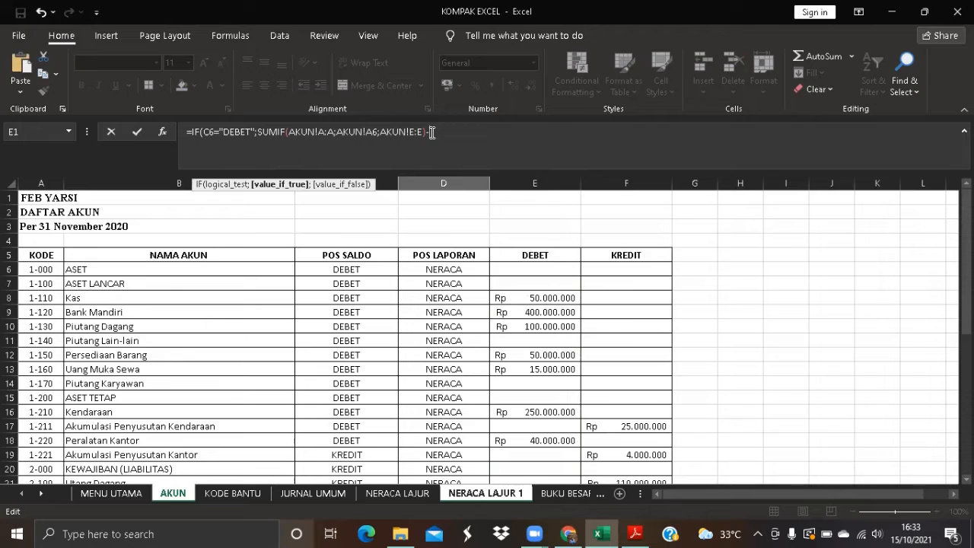
text(-)
key(ctrl+v)
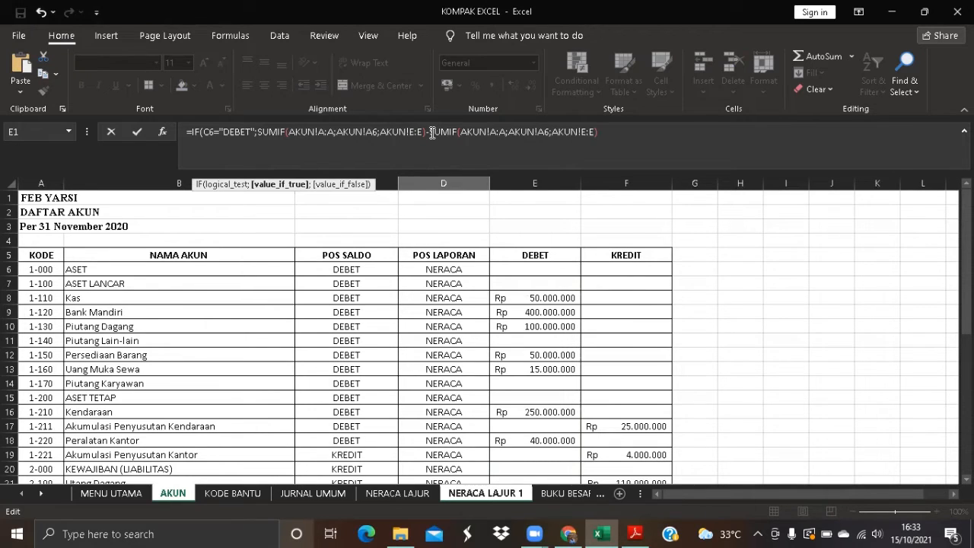
- Append +SUMIF('JURNAL UMUM'!B:B;'NERACA LAJUR 1'!A6;'JURNAL UMUM'!E:E) to the D6 formula, followed by a minus sign
text(+SUM)
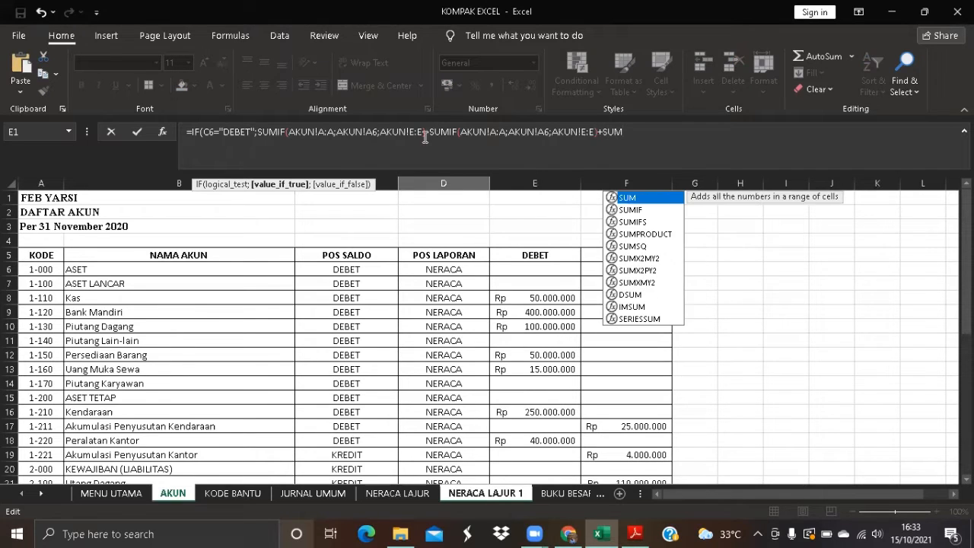
double_click(641, 210)
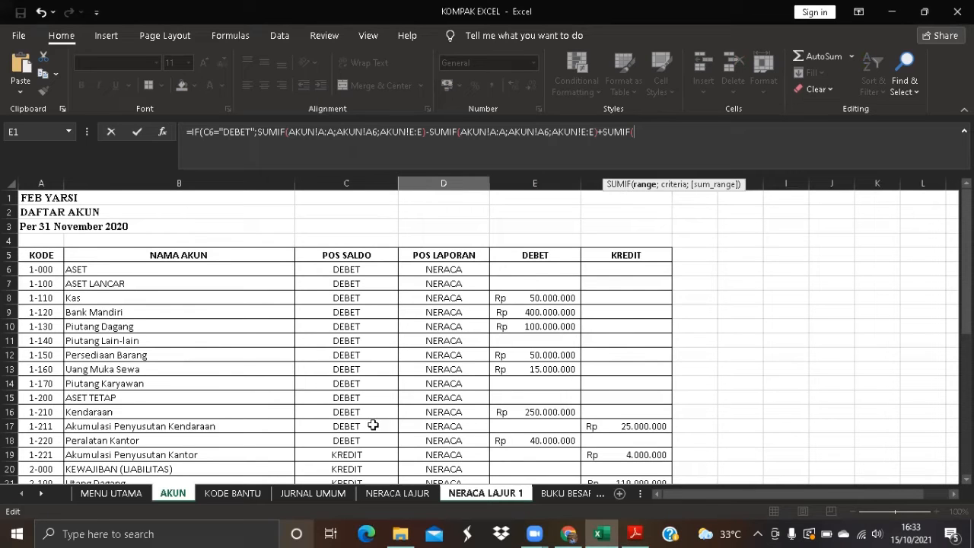
click(326, 492)
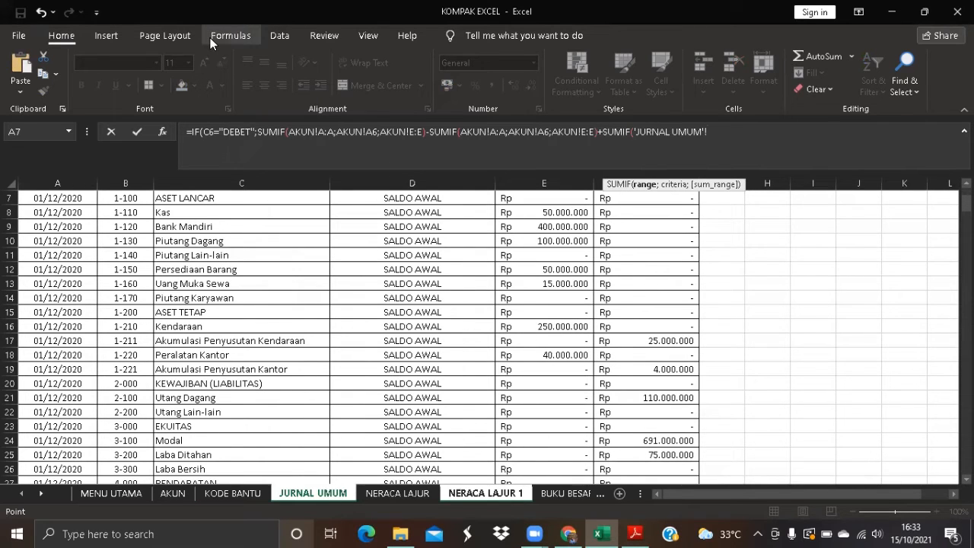
scroll(152, 242, up, 2)
click(132, 182)
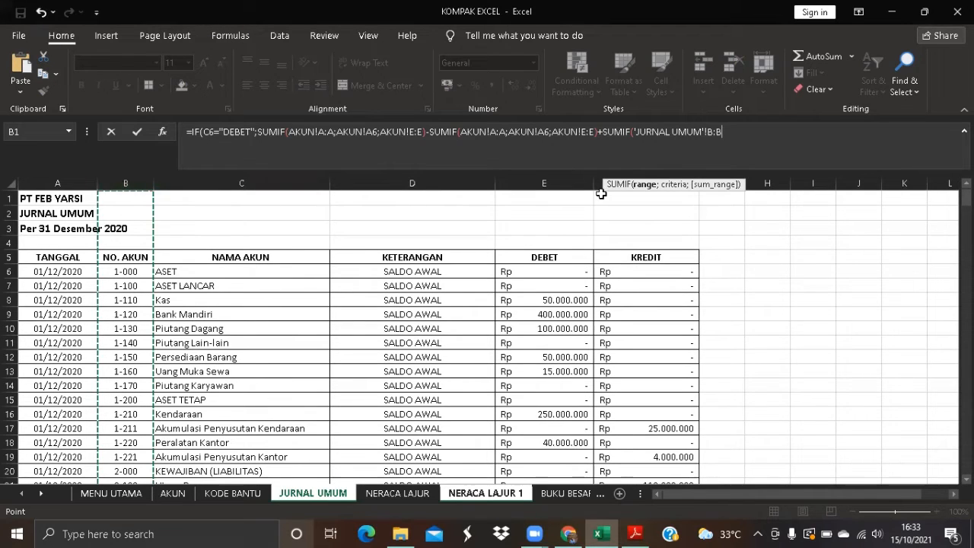
text(;)
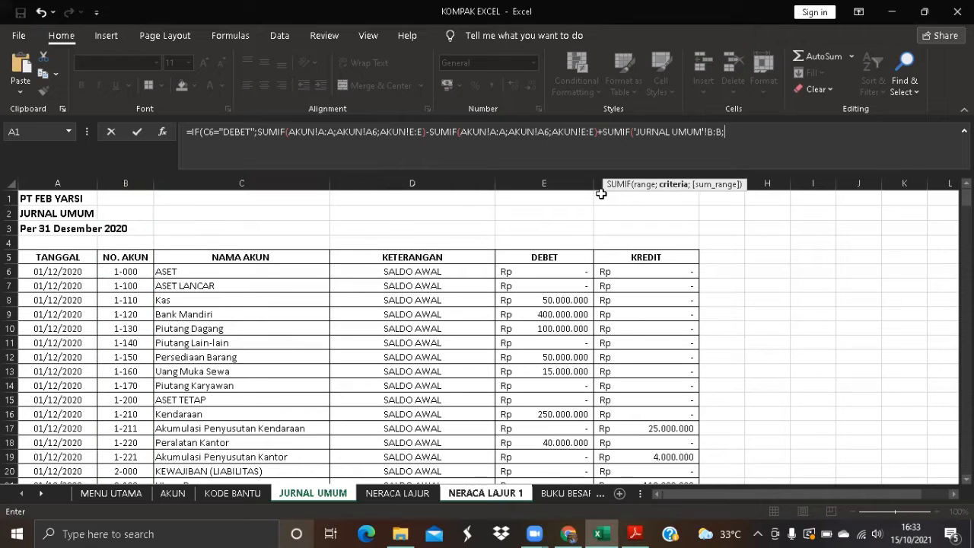
click(487, 493)
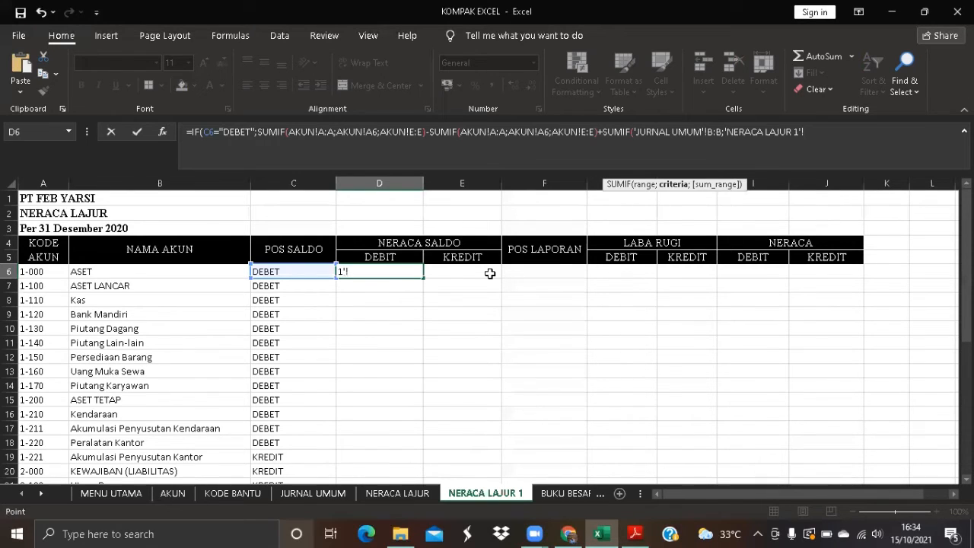
click(57, 273)
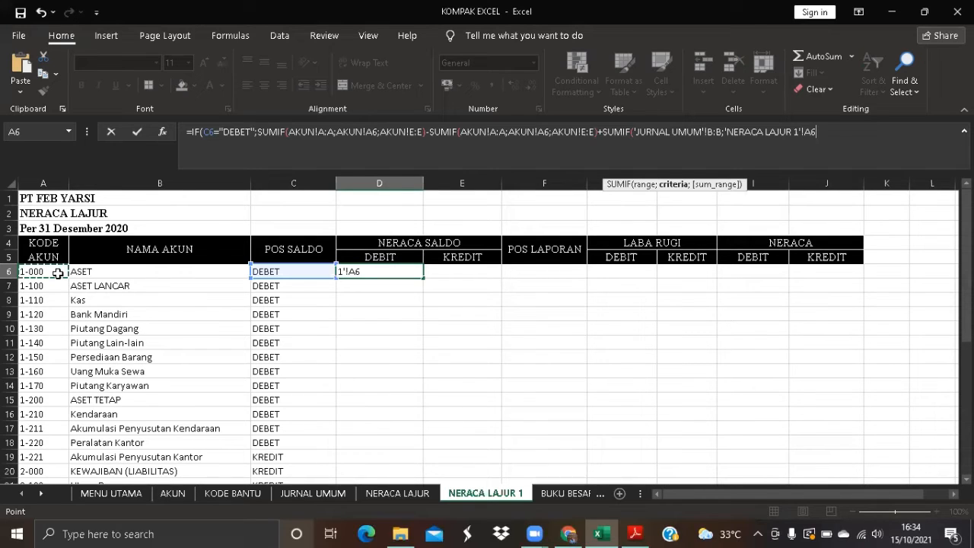
text(;)
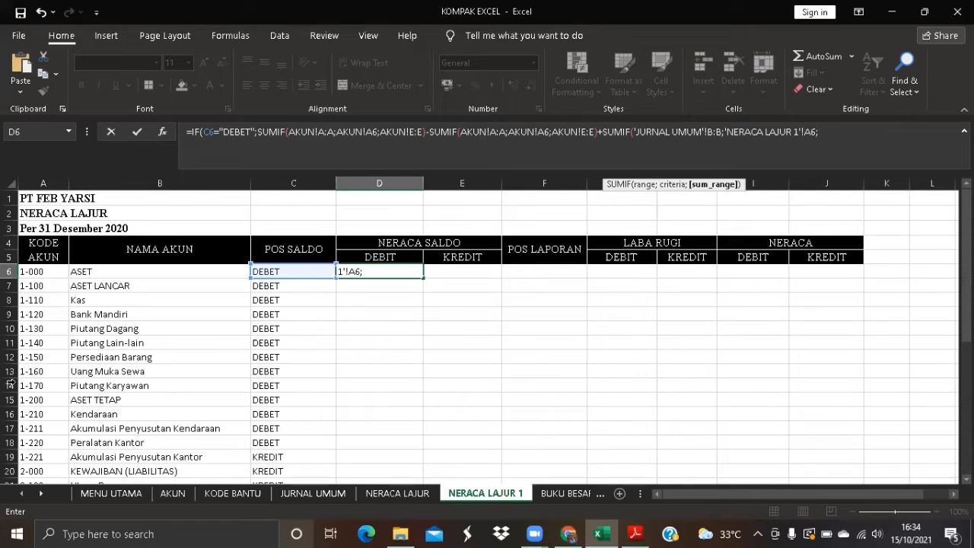
click(283, 493)
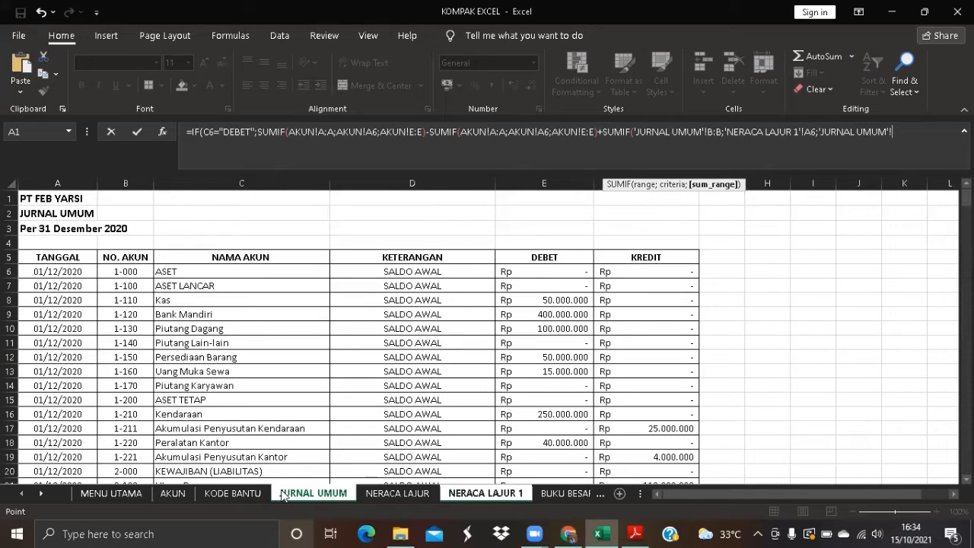
click(570, 181)
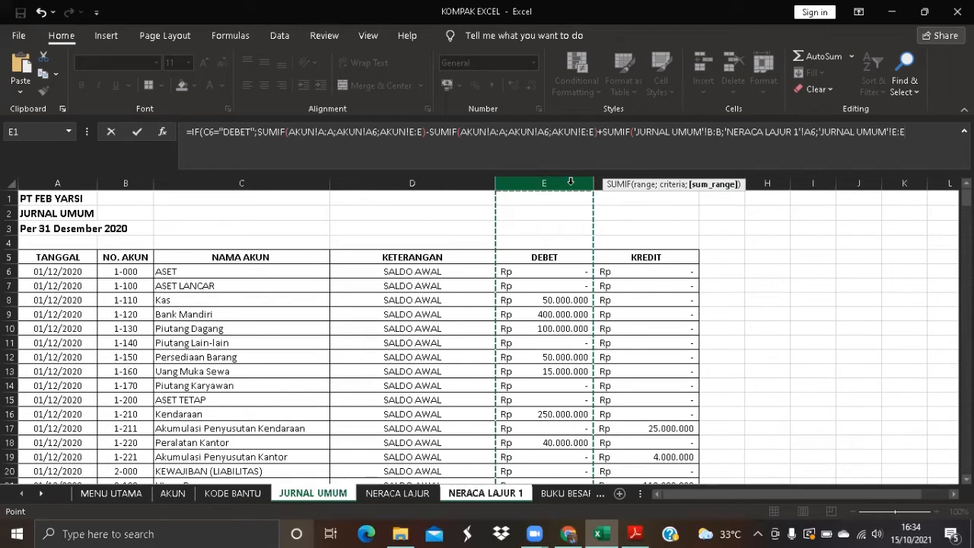
text()-)
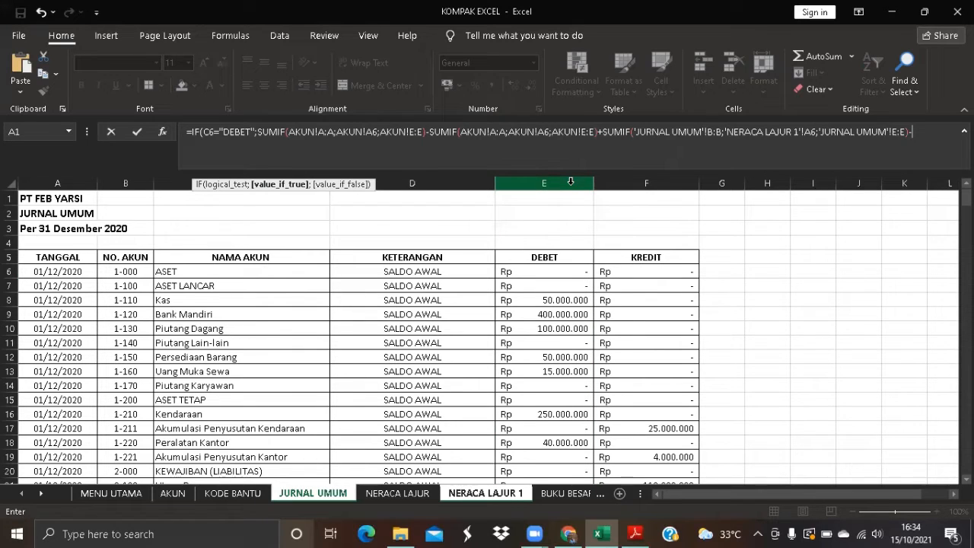
- Append SUMIF('JURNAL UMUM'!B:B;'NERACA LAJUR 1'!A6;'JURNAL UMUM'!F:F) after the final minus sign in the D6 formula
text(SUM)
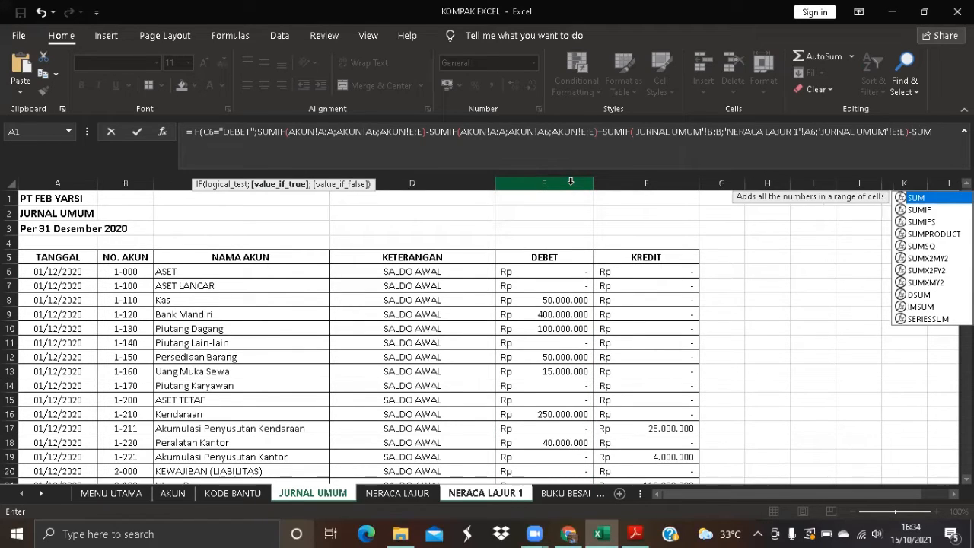
text(IF)
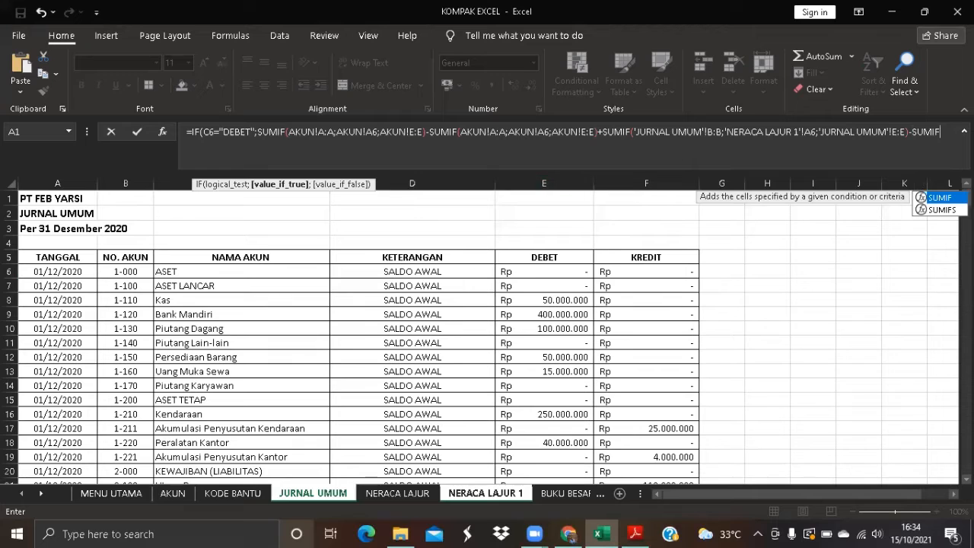
double_click(941, 198)
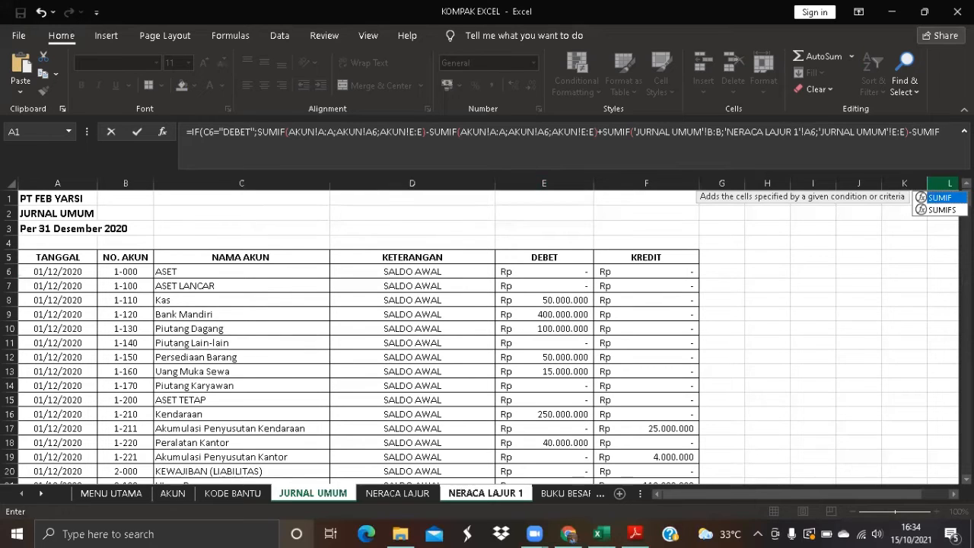
double_click(947, 198)
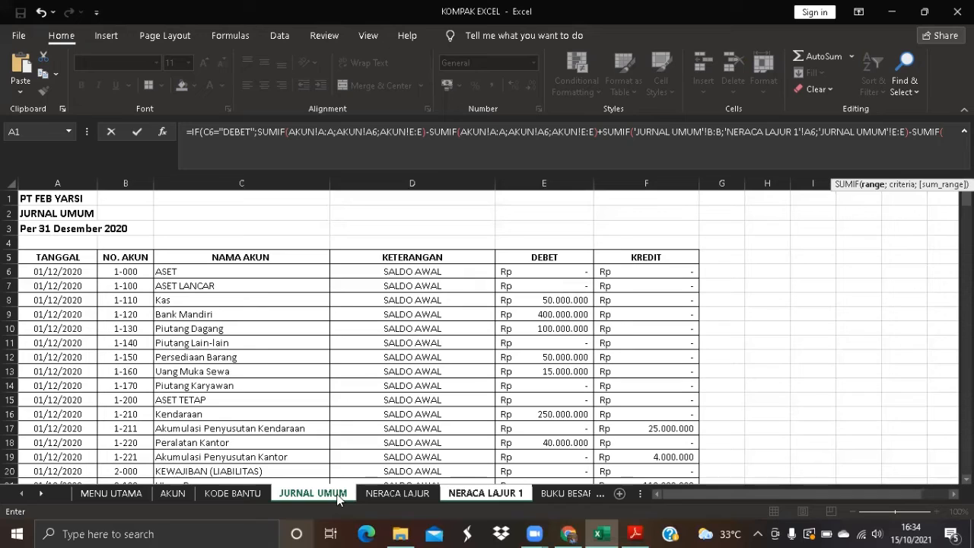
click(142, 185)
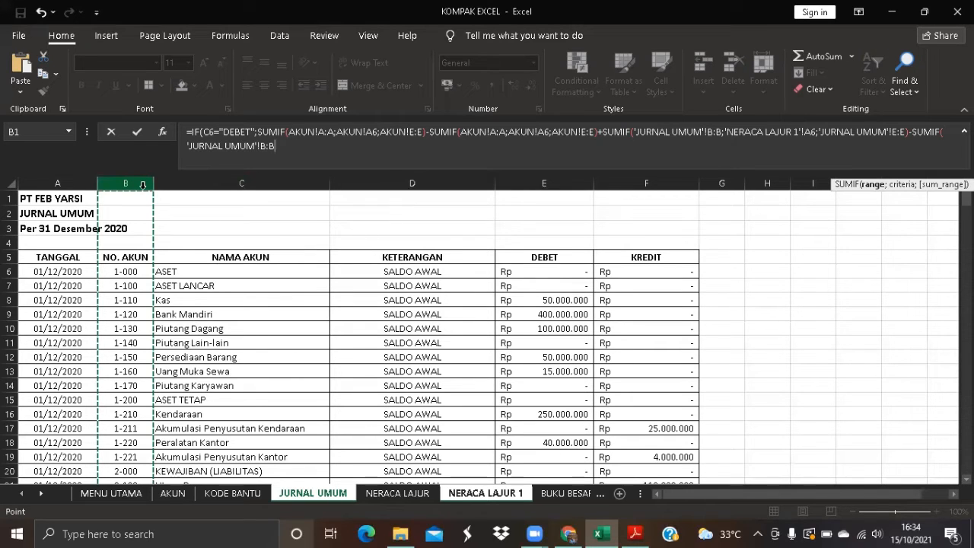
text(;)
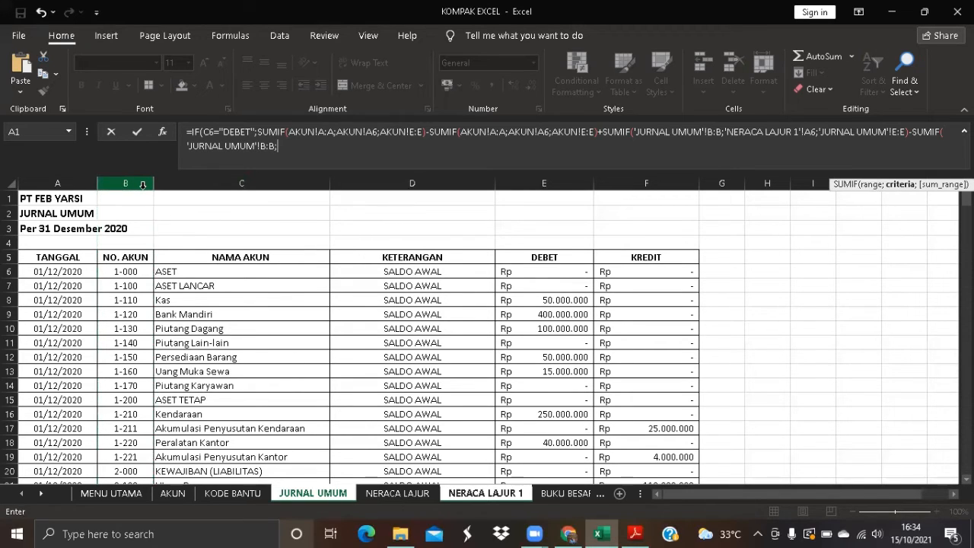
click(447, 494)
click(56, 273)
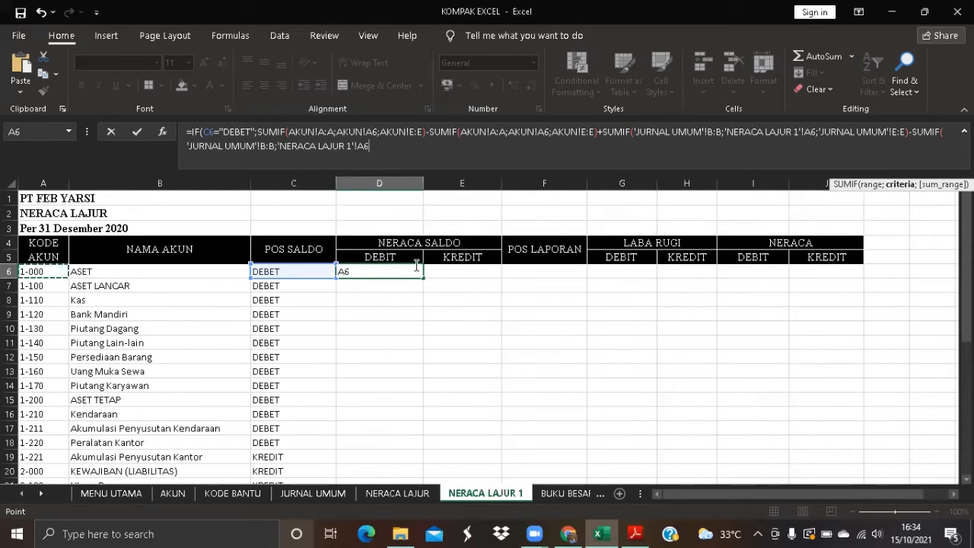
text(;)
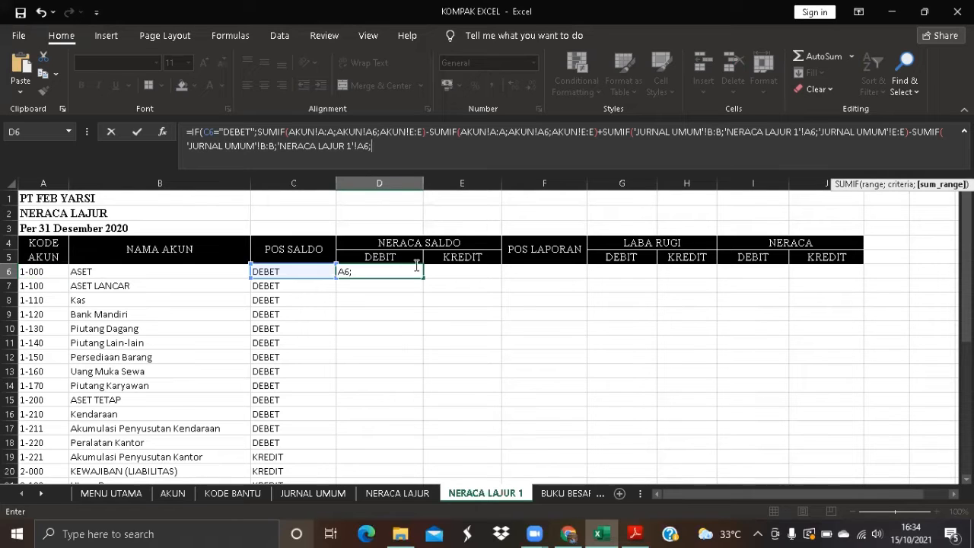
click(321, 493)
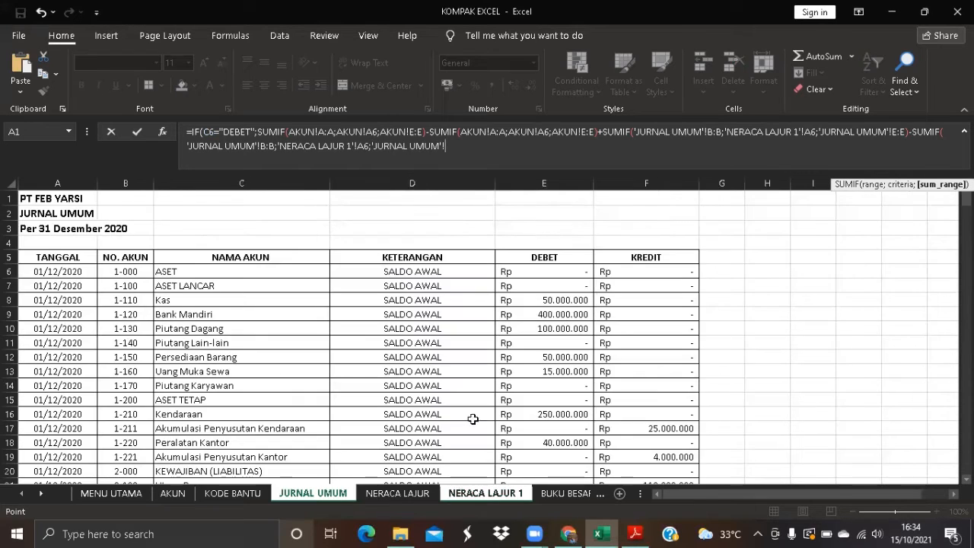
click(640, 185)
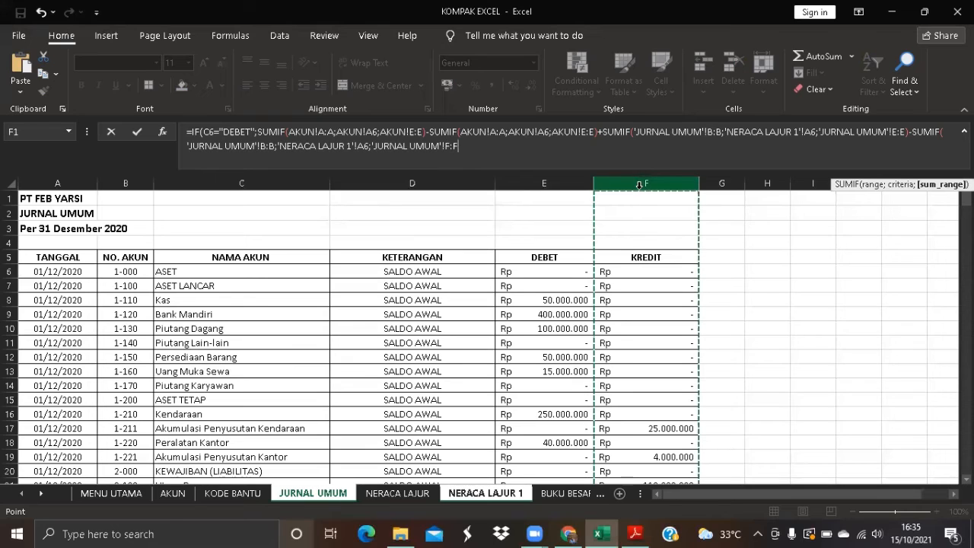
text())
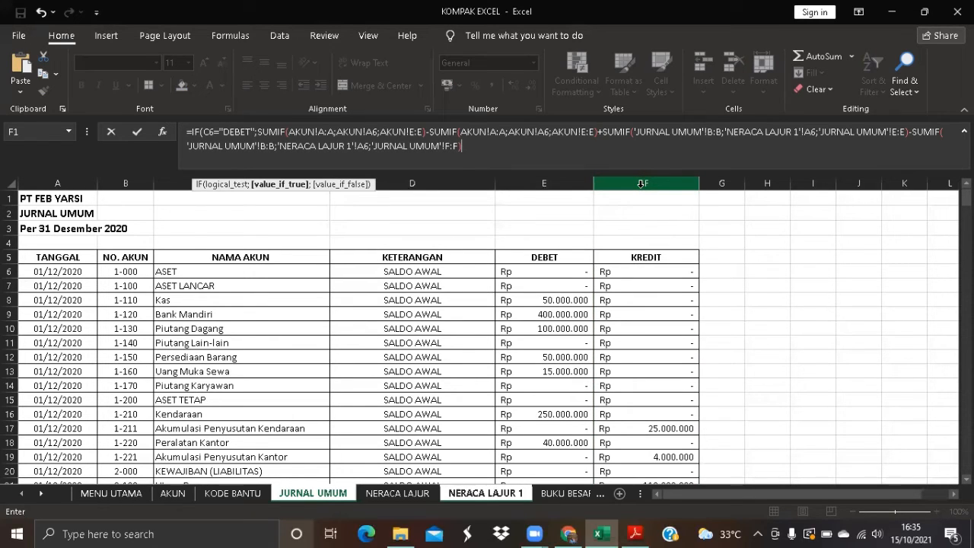
- Complete the D6 formula with 0 as the value if false, and format the cell as Accounting
text(;)
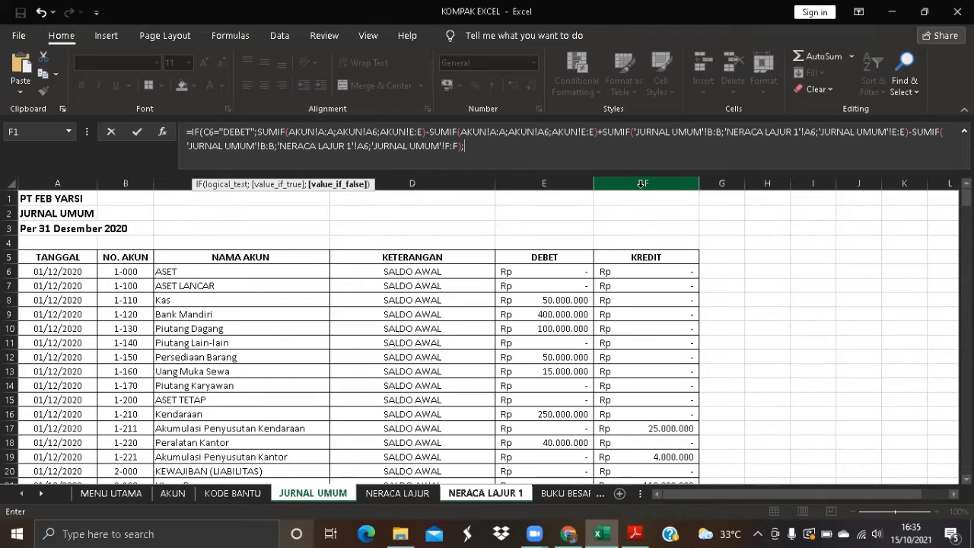
text(0))
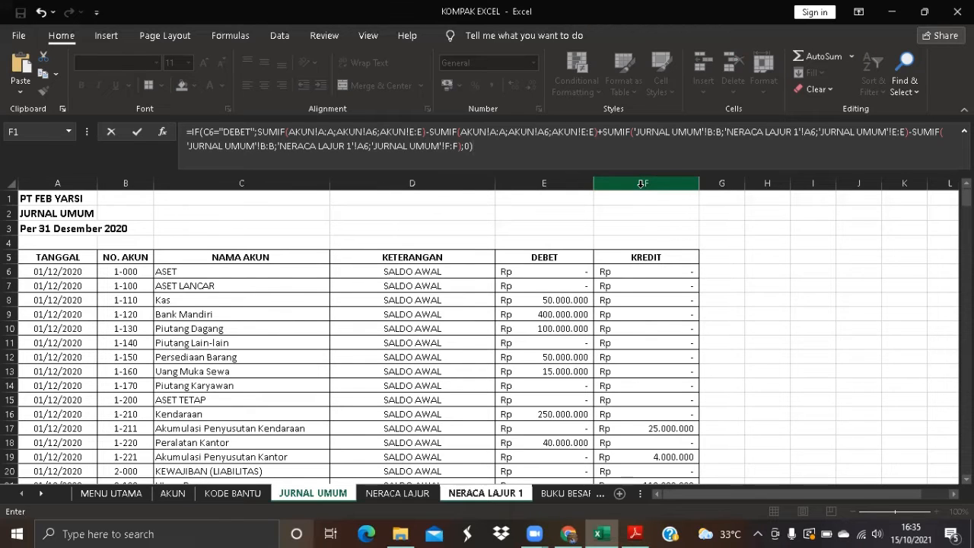
key(Return)
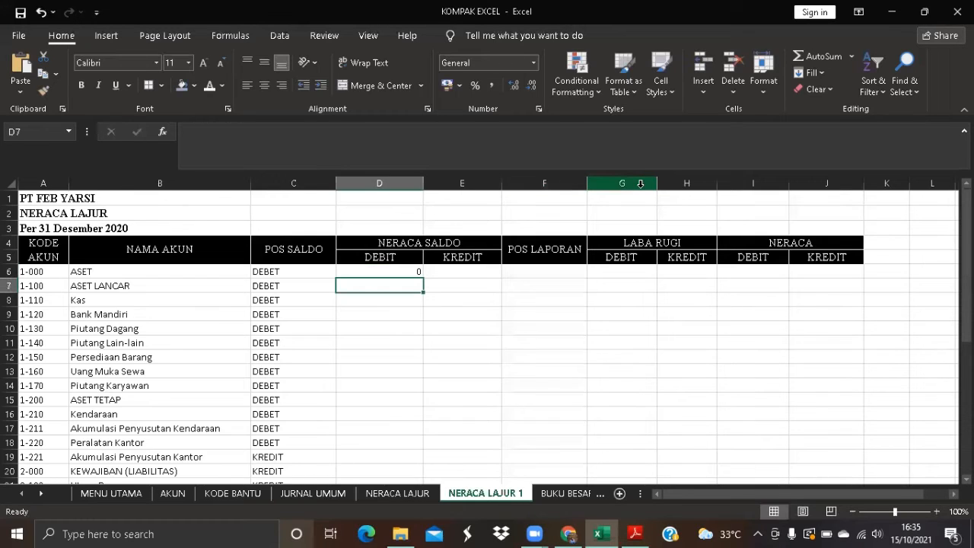
click(416, 267)
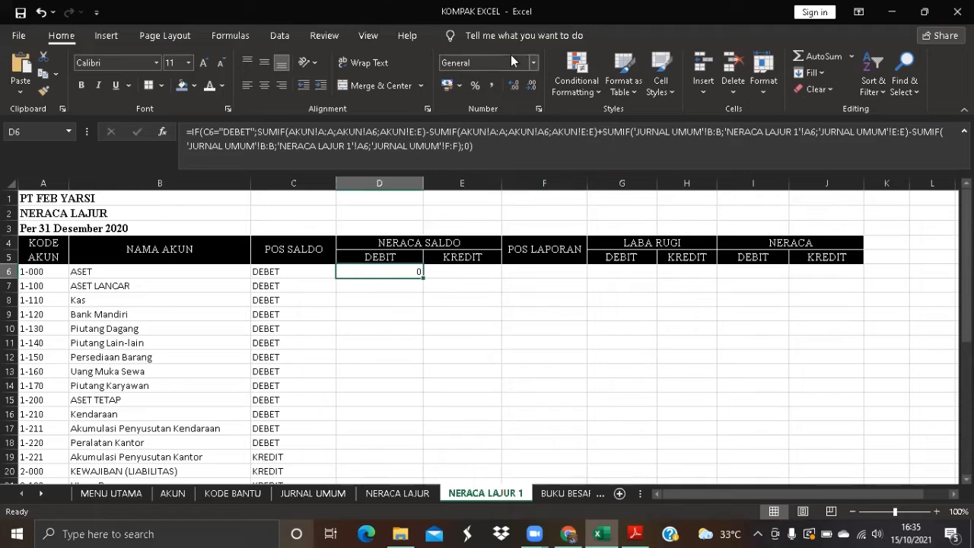
click(535, 63)
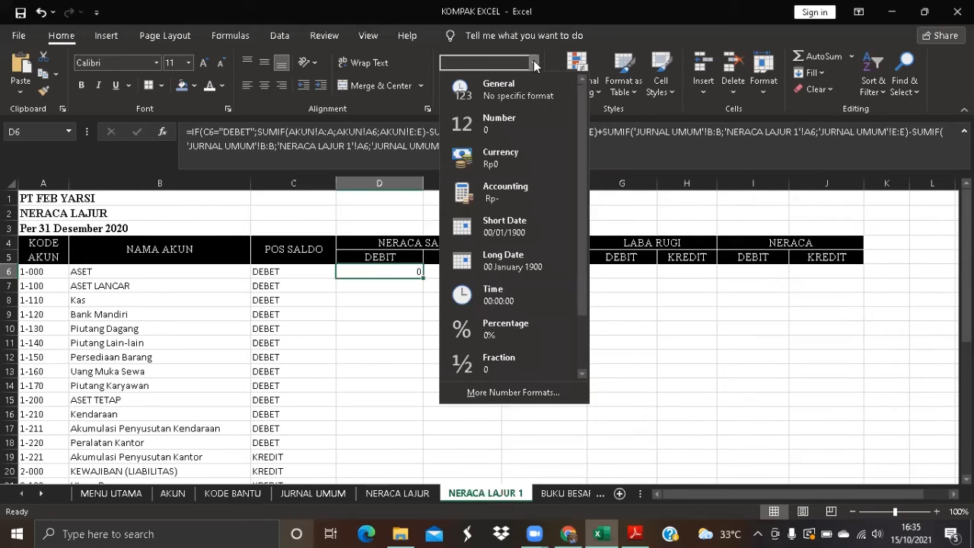
click(506, 194)
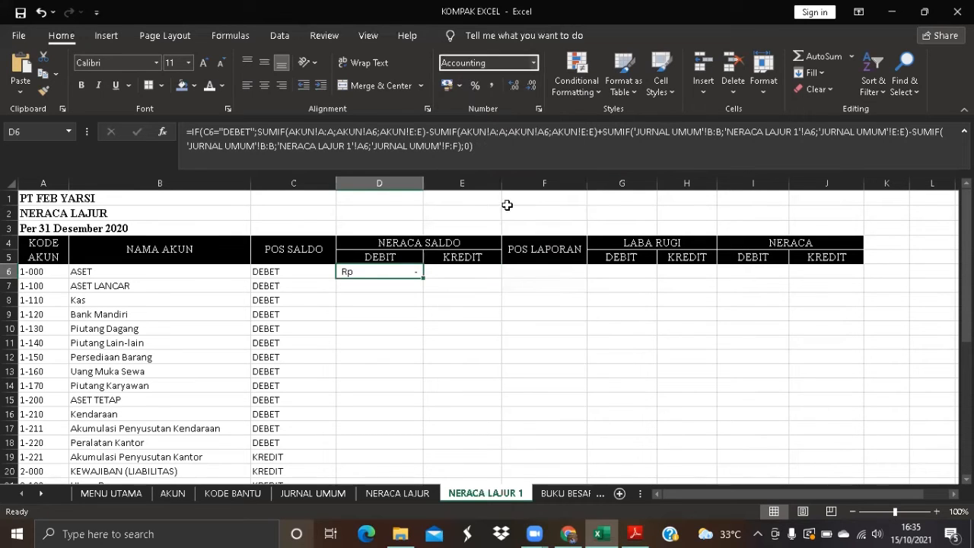
- Copy the whole DEBIT formula text from D6 and paste it into the KREDIT cell E6
click(447, 272)
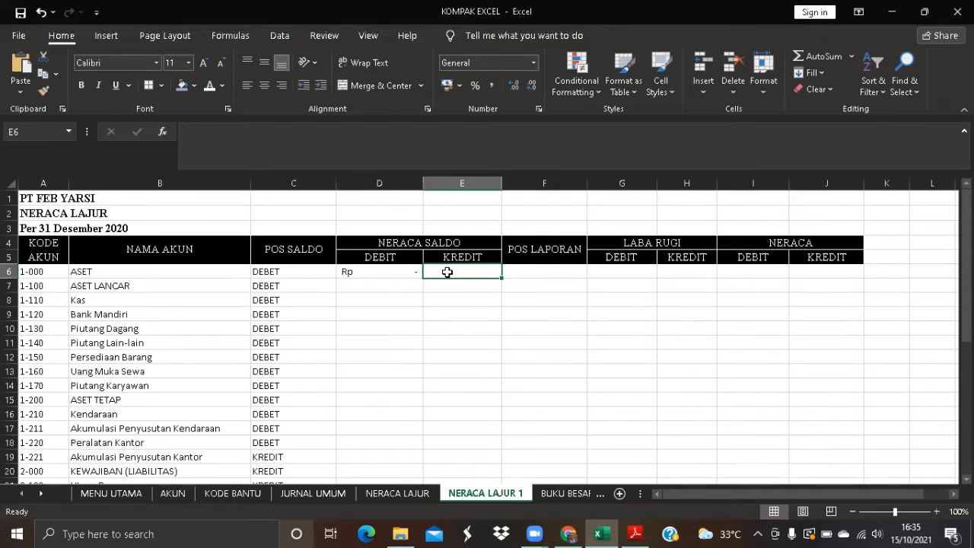
click(414, 270)
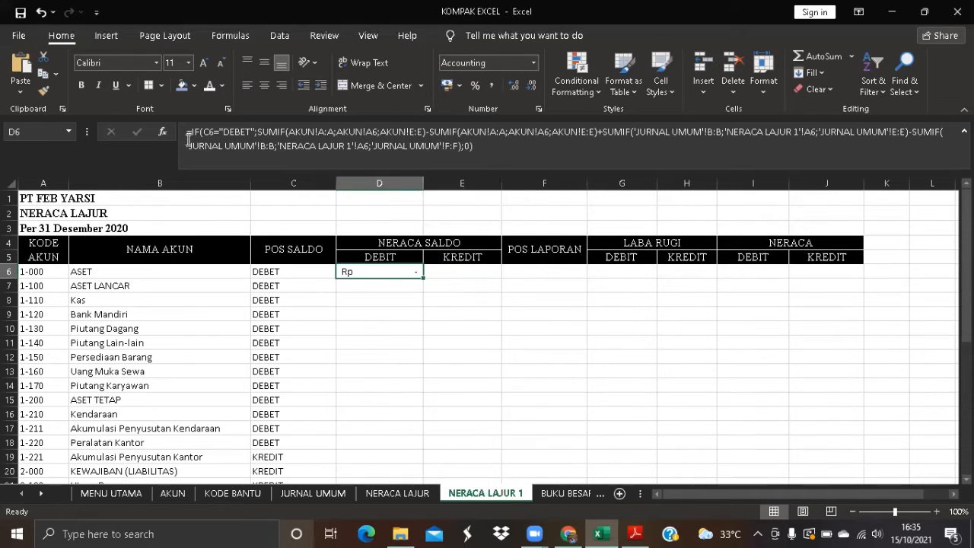
click(495, 161)
right_click(419, 141)
click(444, 169)
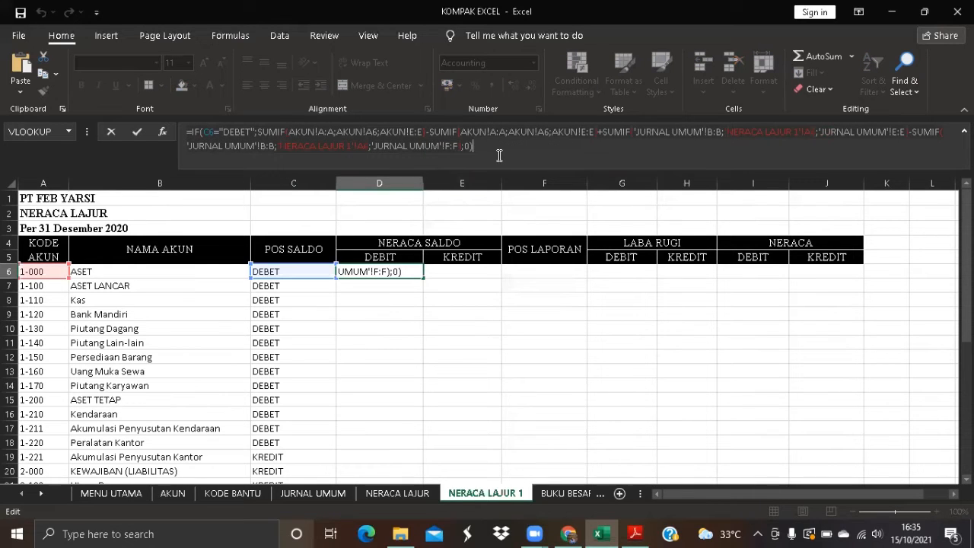
click(488, 272)
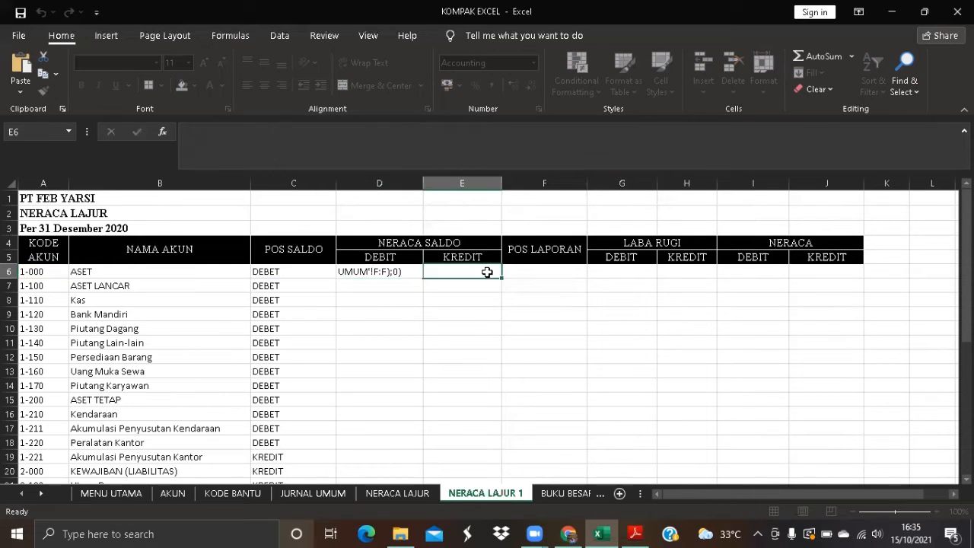
click(325, 131)
key(ctrl+v)
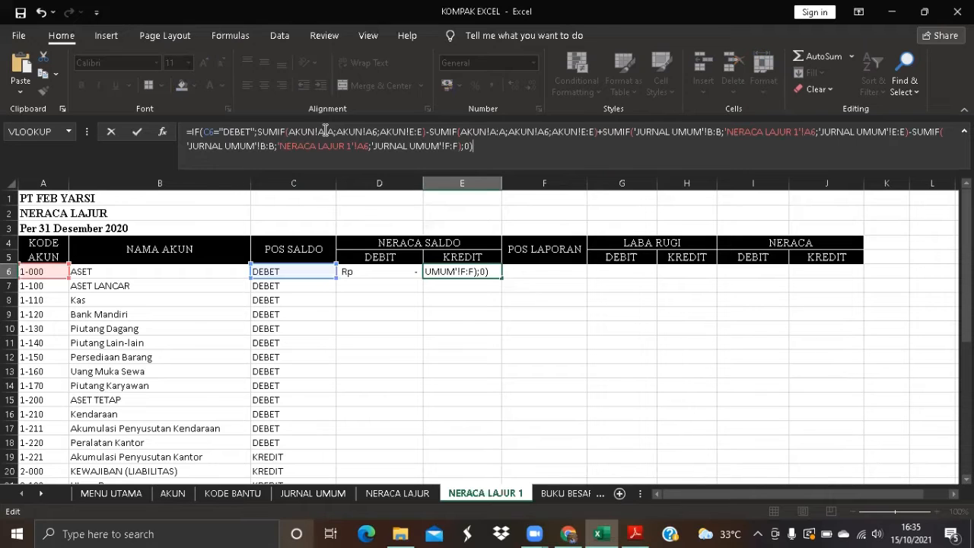
- Change the condition in the E6 formula to C6="KREDIT"
click(250, 132)
key(BackSpace)
key(BackSpace)
key(BackSpace)
key(BackSpace)
key(BackSpace)
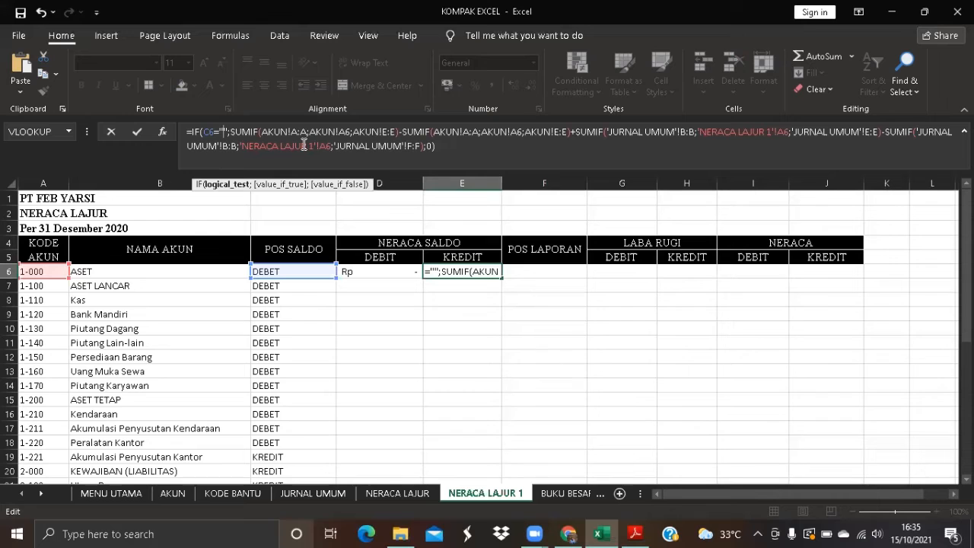
text(KREDIT)
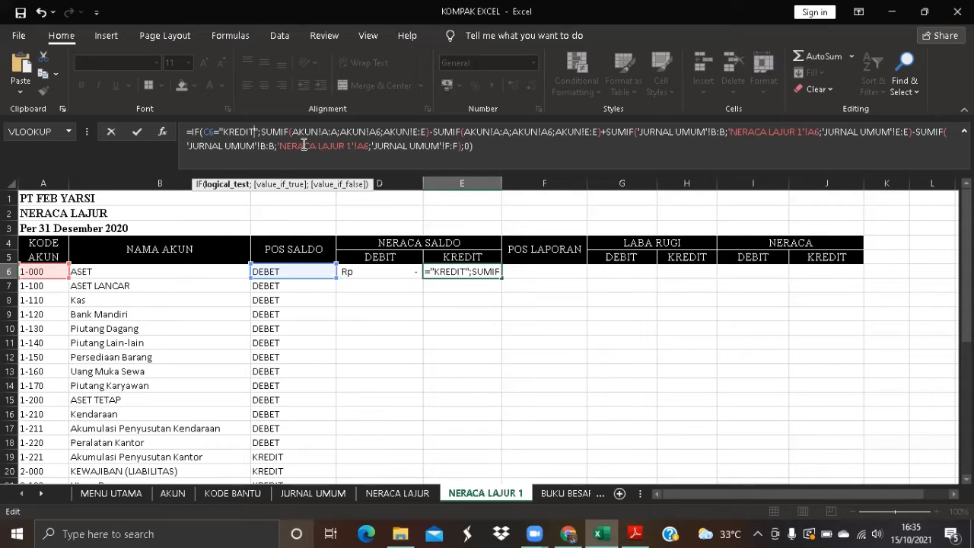
- Change the sum range of the first JURNAL UMUM SUMIF in the E6 formula to 'JURNAL UMUM'!F:F
click(907, 134)
key(BackSpace)
text(F)
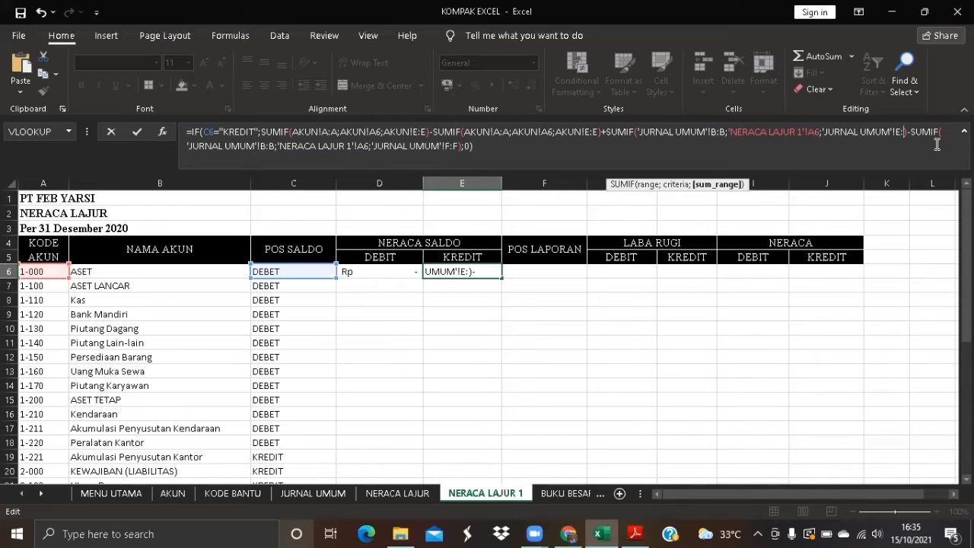
key(Left)
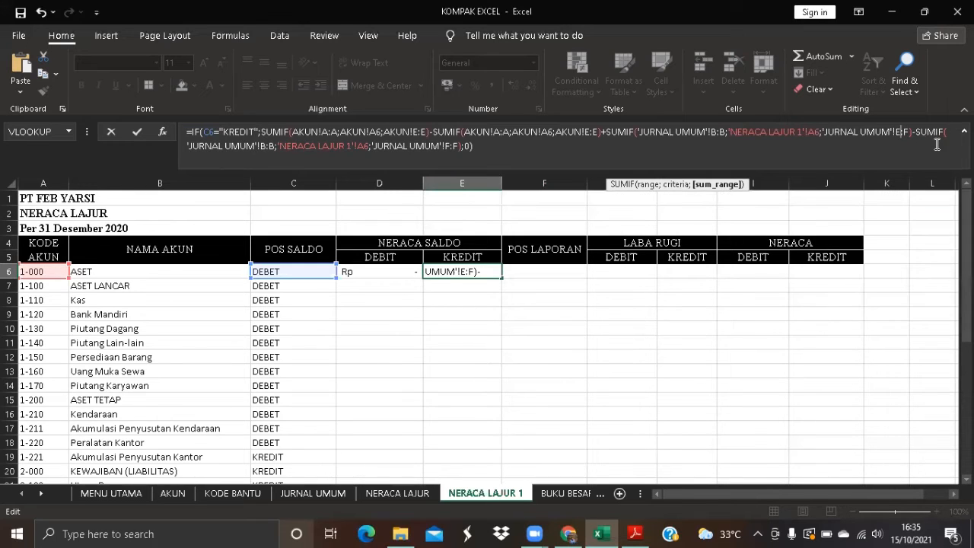
key(BackSpace)
key(BackSpace)
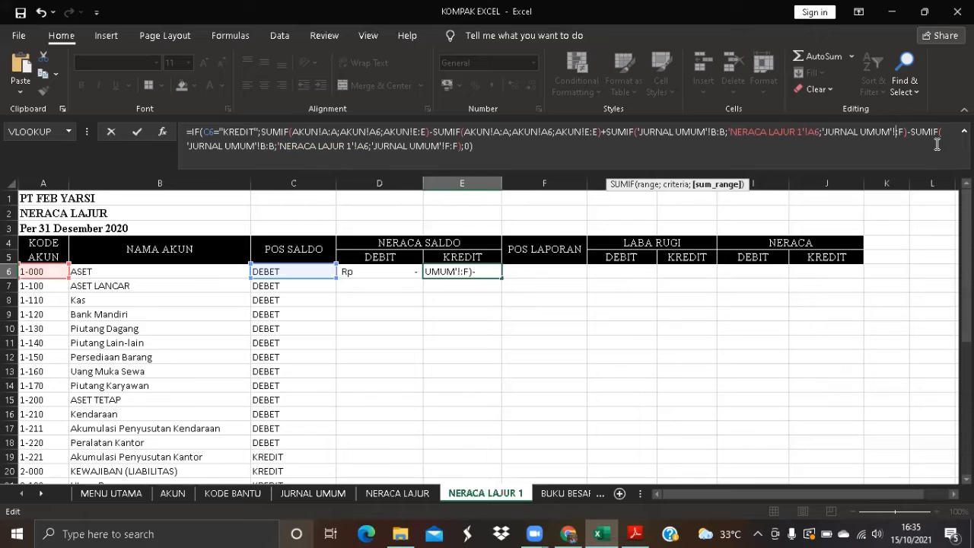
text(F)
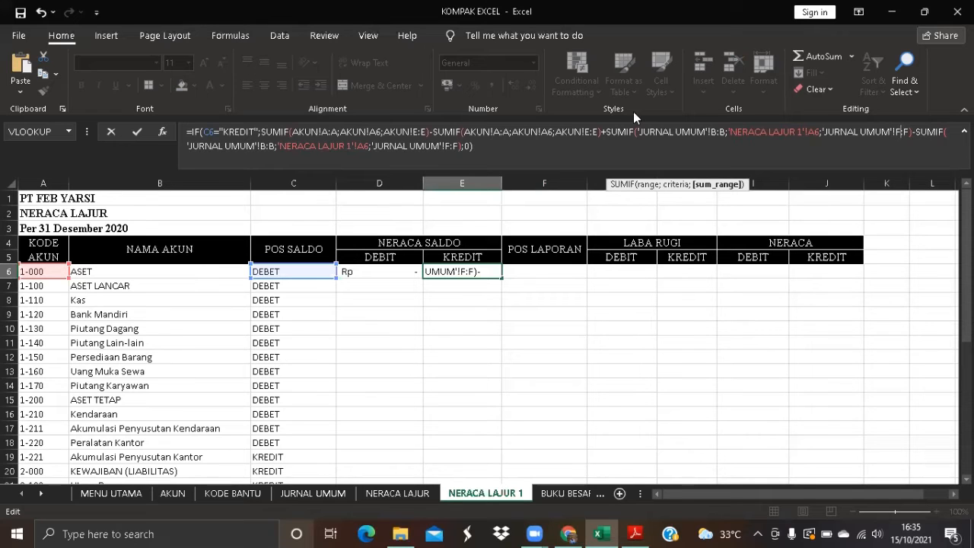
- Change the sum range of the last SUMIF in the E6 formula to 'JURNAL UMUM'!E:E and commit the formula
click(472, 145)
key(BackSpace)
text(E)
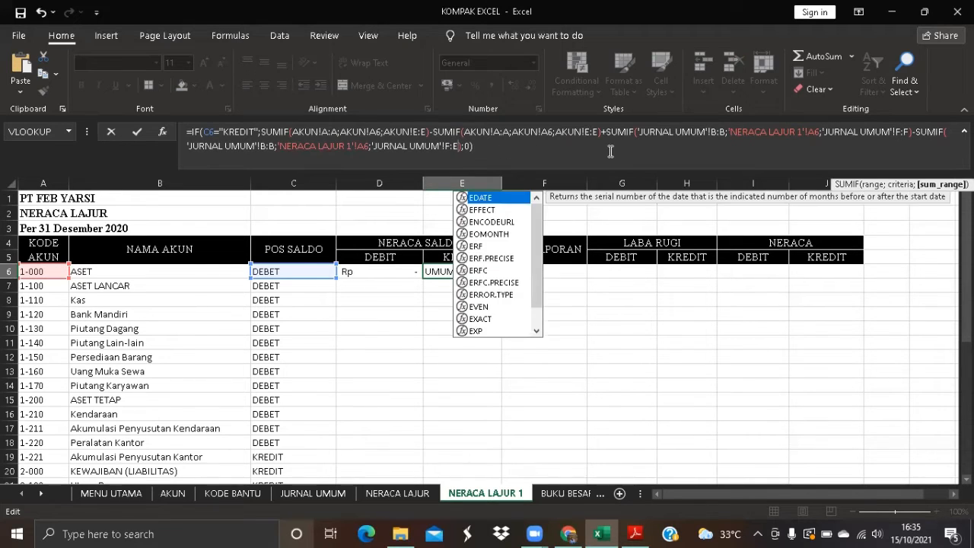
key(Left)
key(BackSpace)
text(E)
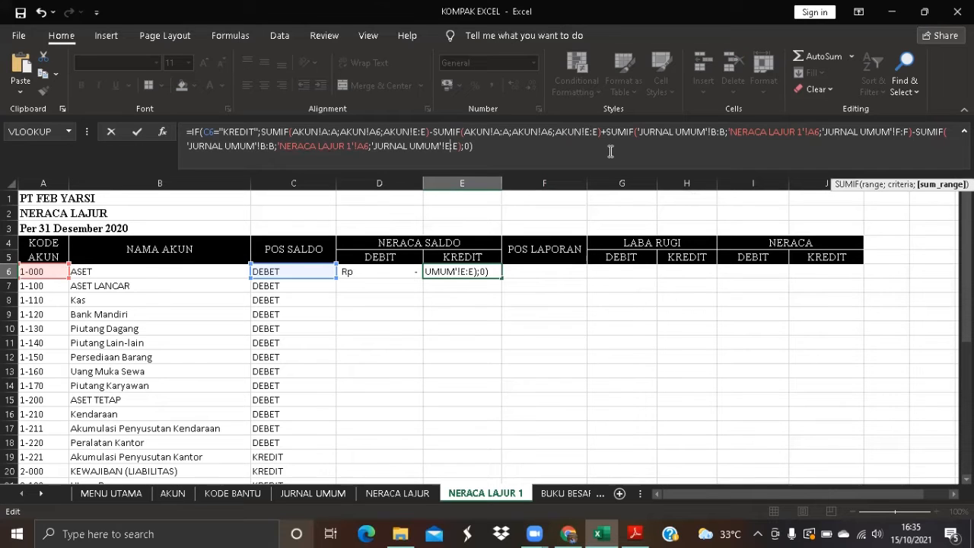
key(Return)
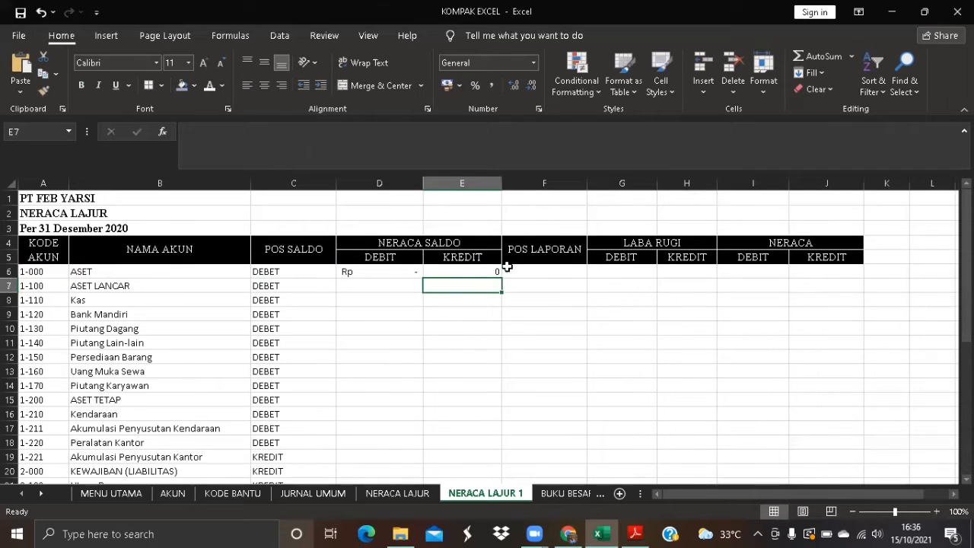
- Format the KREDIT cell E6 as Accounting
click(482, 275)
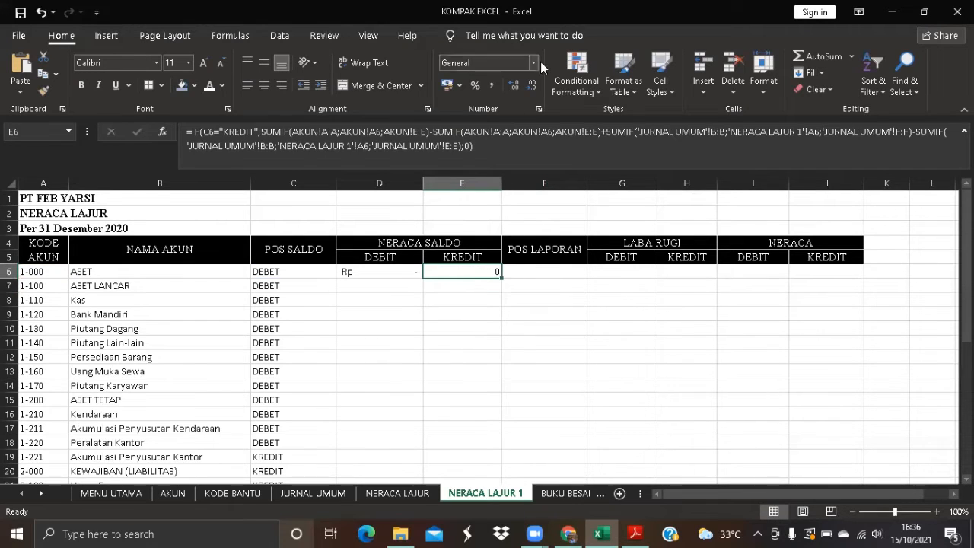
click(533, 62)
click(533, 183)
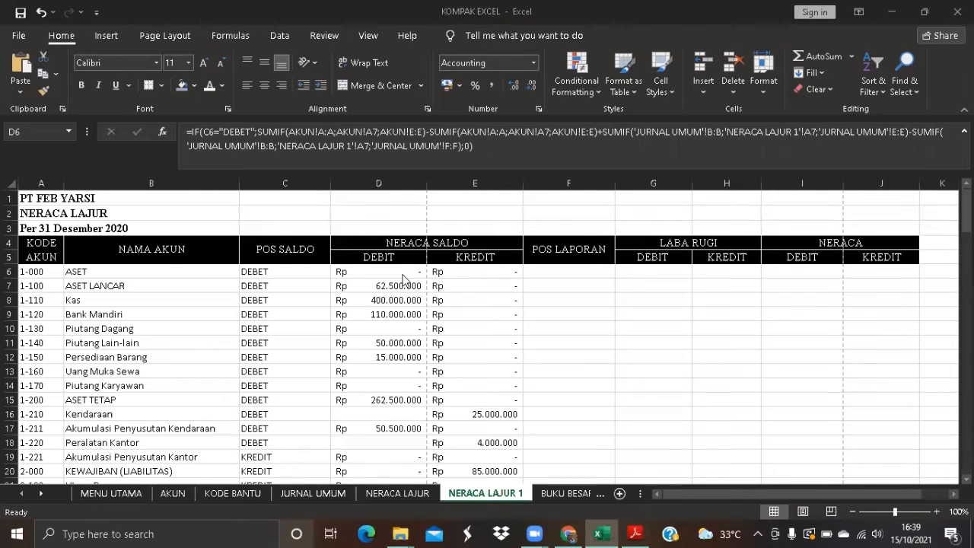
- Apply all borders to the range A6:G37
scroll(403, 279, down, 4)
scroll(403, 279, up, 4)
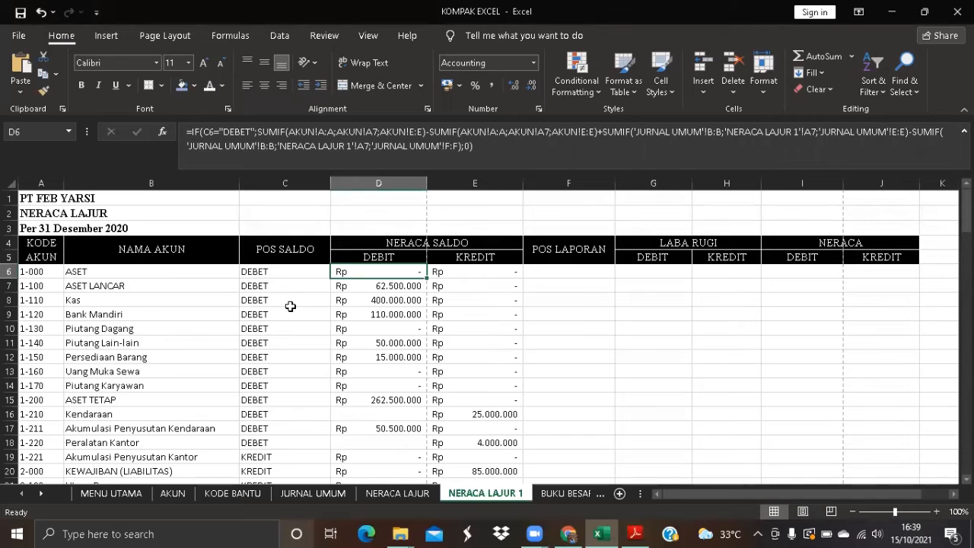
click(44, 271)
double_click(45, 271)
drag(48, 271, 432, 303)
click(154, 268)
click(115, 290)
drag(50, 271, 446, 442)
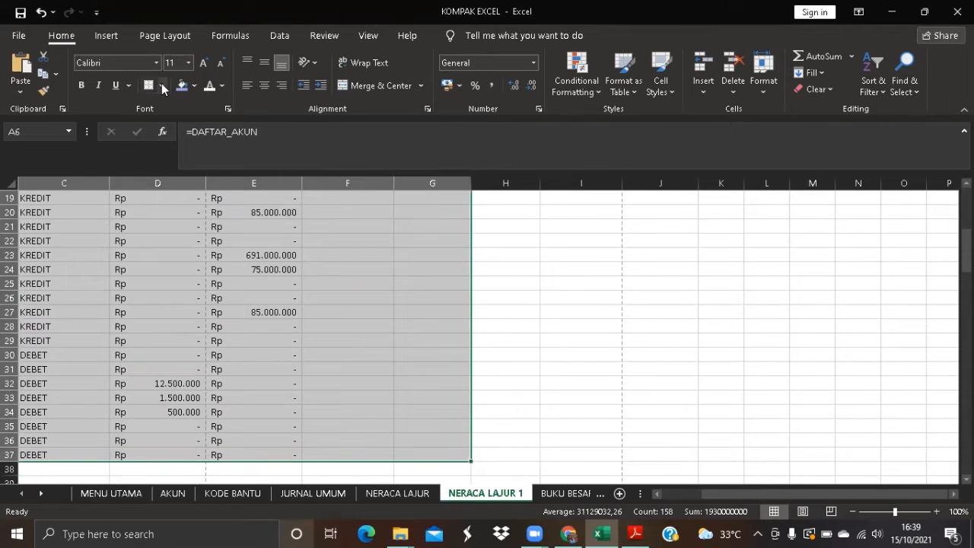
click(161, 86)
click(199, 228)
scroll(778, 415, up, 6)
scroll(779, 416, left, 1)
scroll(688, 385, down, 7)
scroll(685, 387, down, 3)
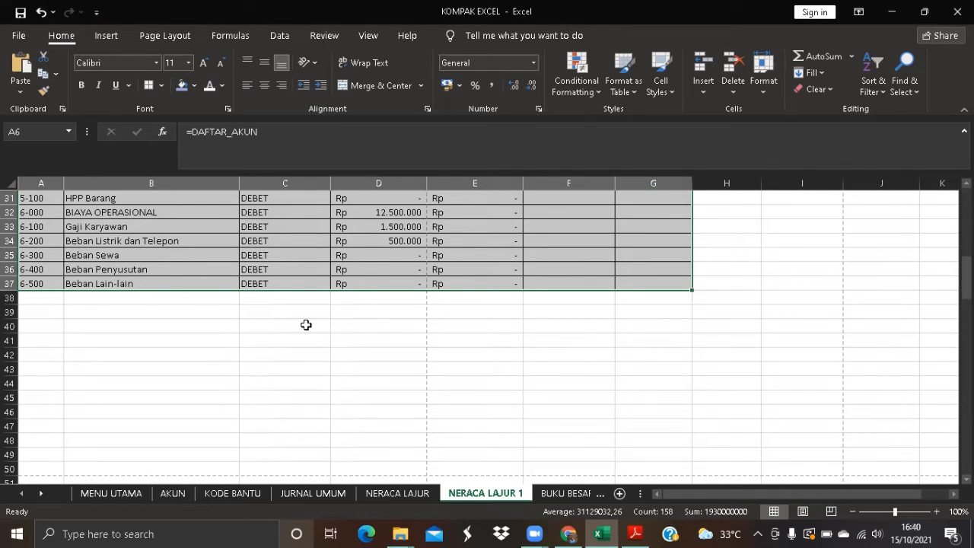
- Apply all borders to the remaining table columns in H6:J37
scroll(652, 289, up, 1)
scroll(652, 289, up, 3)
scroll(737, 274, down, 4)
scroll(759, 272, up, 9)
drag(717, 226, 851, 449)
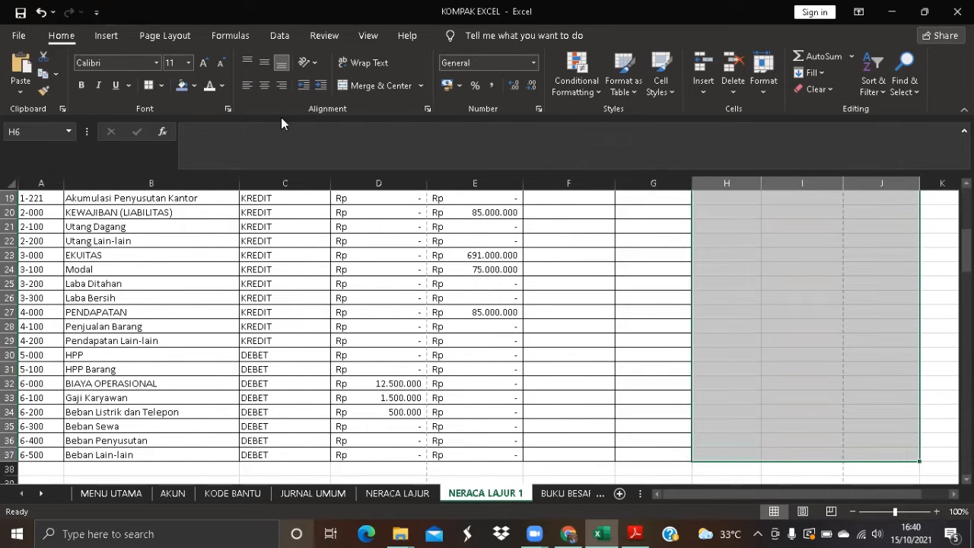
click(150, 86)
- Fill A38:J38 below the account list with light blue and give these cells all borders
scroll(703, 333, down, 9)
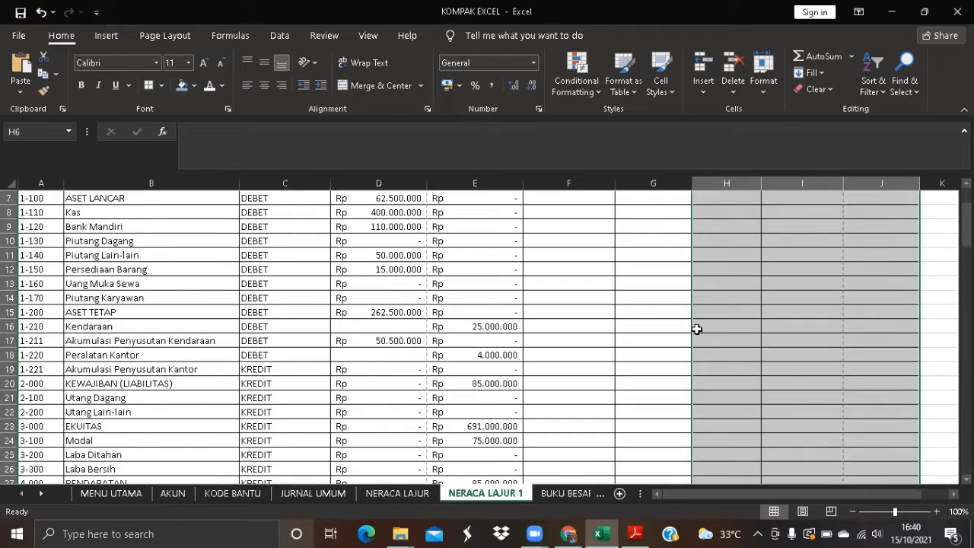
drag(39, 344, 874, 343)
click(181, 85)
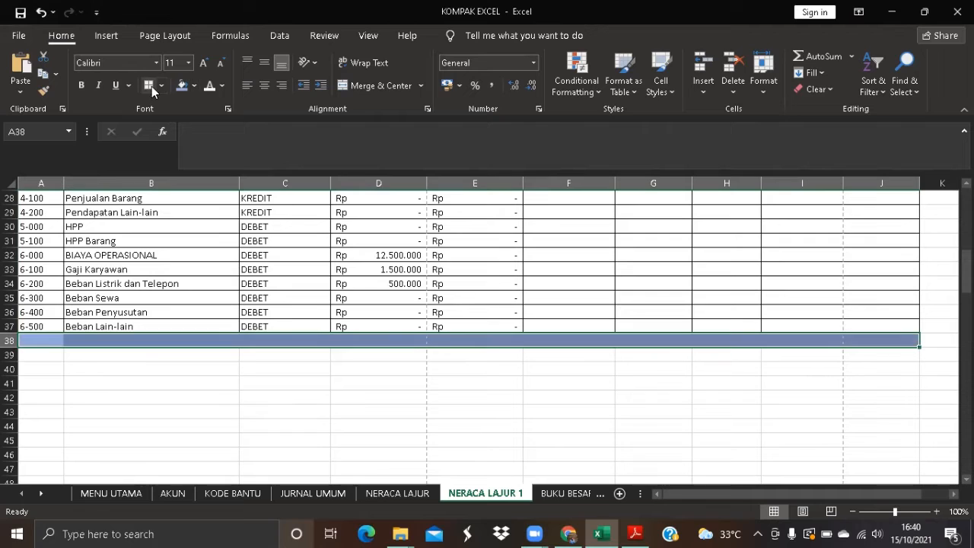
click(177, 373)
- Fill A39:J39 with a darker shade of blue
drag(48, 354, 868, 345)
click(196, 86)
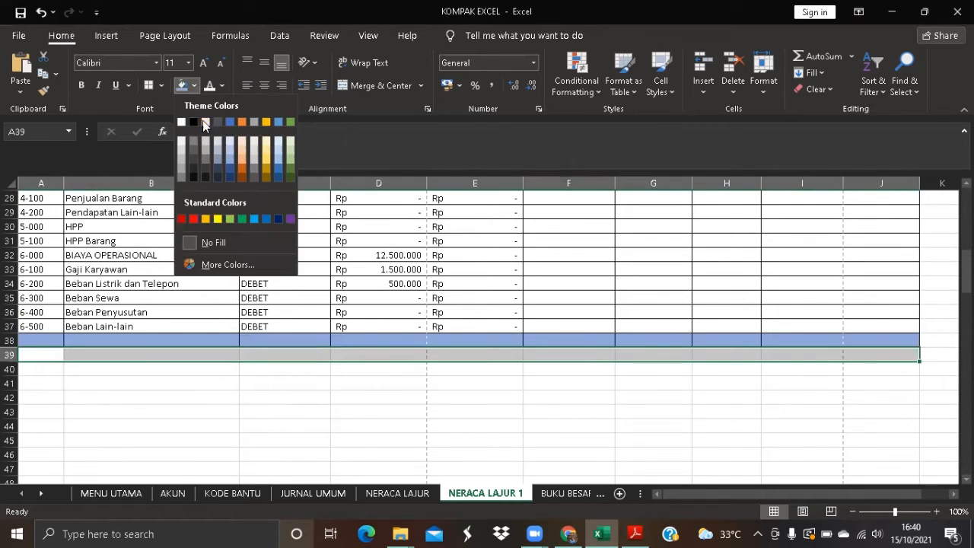
click(229, 168)
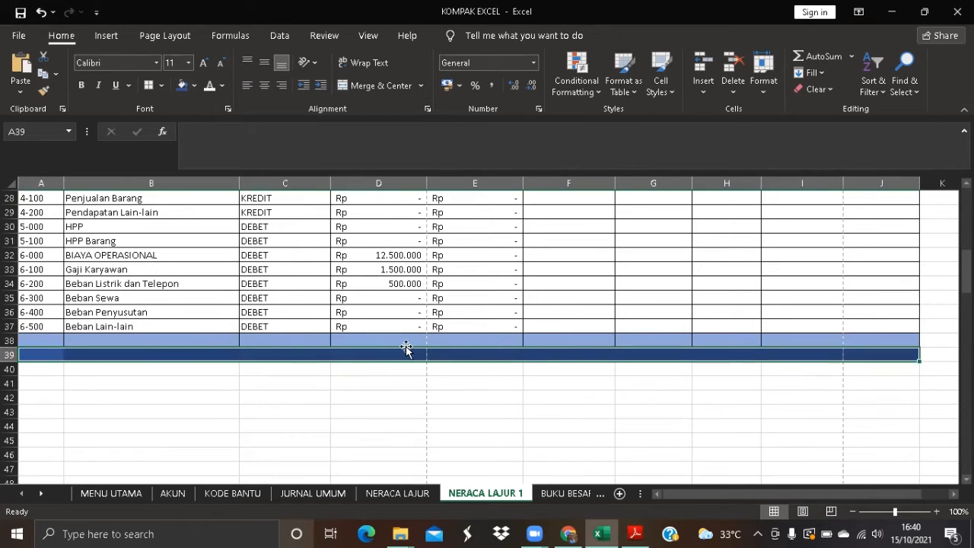
- Enter the label TOTAL in B38
click(112, 339)
text(T)
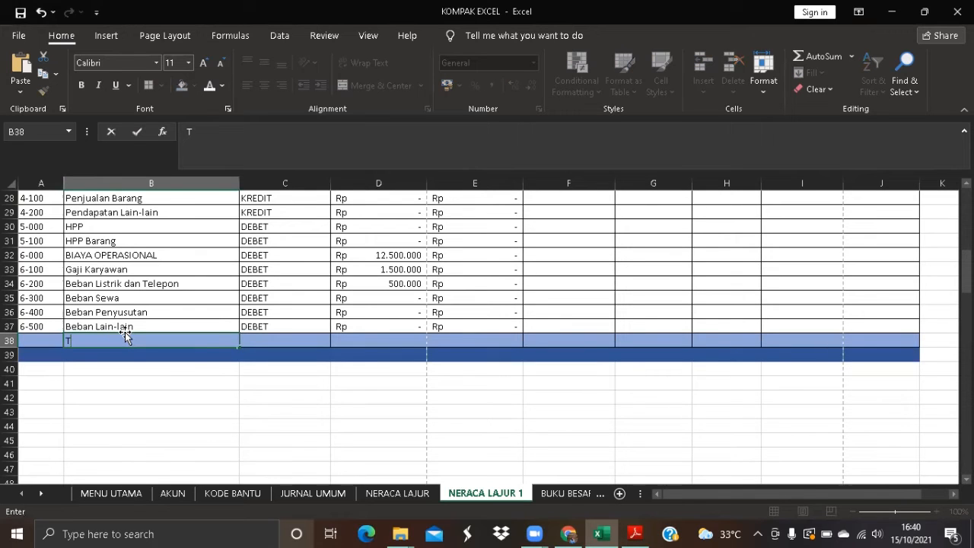
text(OTAL)
- Total the NERACA SALDO DEBIT column in D38 with =SUM(D6:D37)
click(350, 341)
text(=SUM)
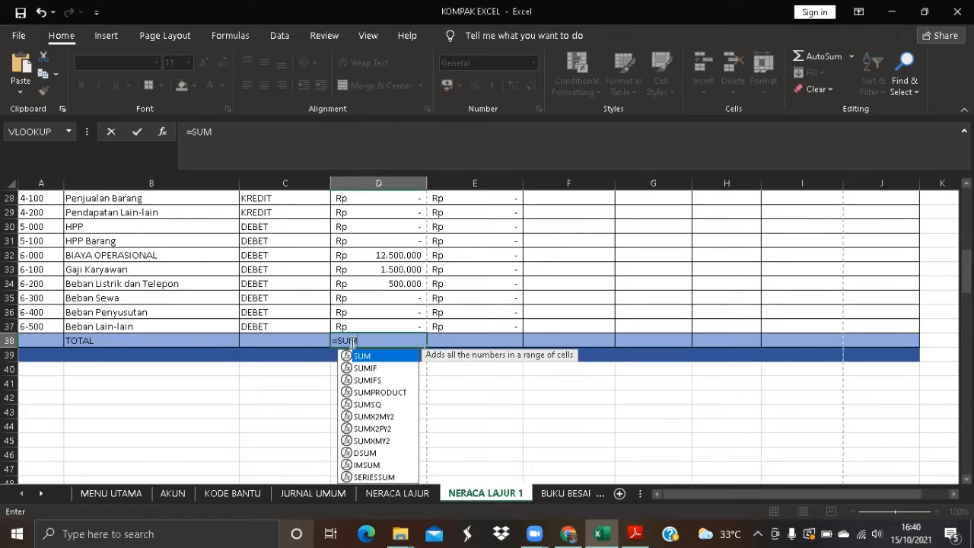
text(()
scroll(420, 302, up, 9)
drag(379, 271, 390, 469)
key(Return)
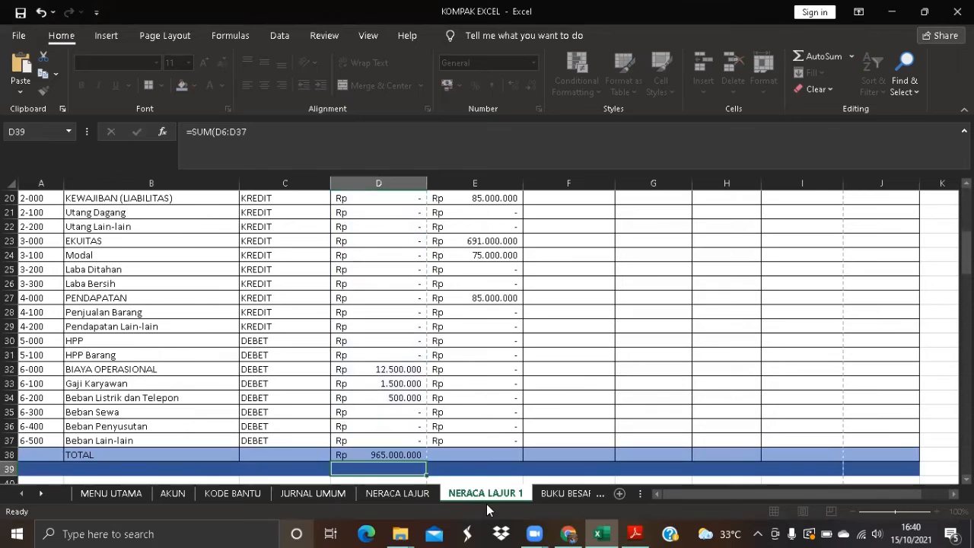
- Copy the total formula from D38 across to the KREDIT column in E38
click(419, 455)
drag(425, 462, 502, 457)
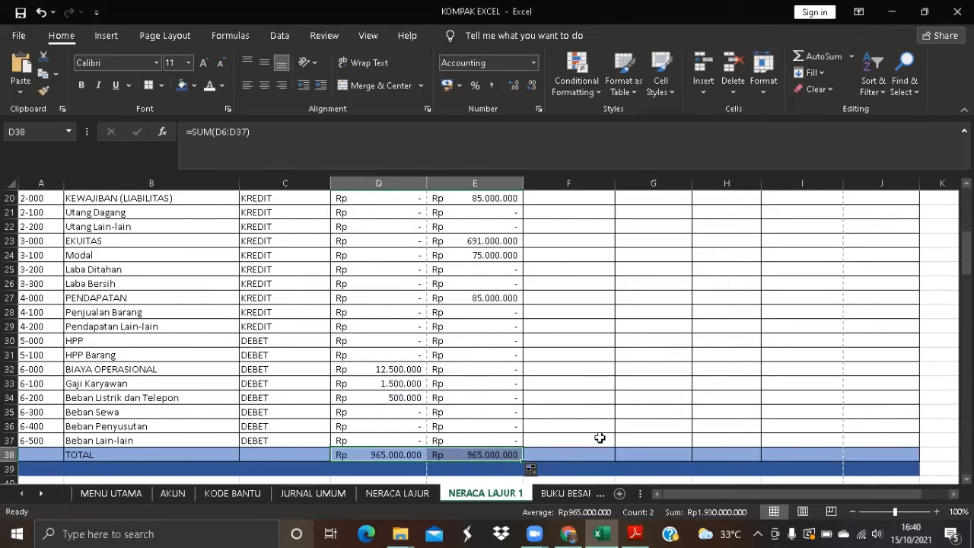
click(571, 412)
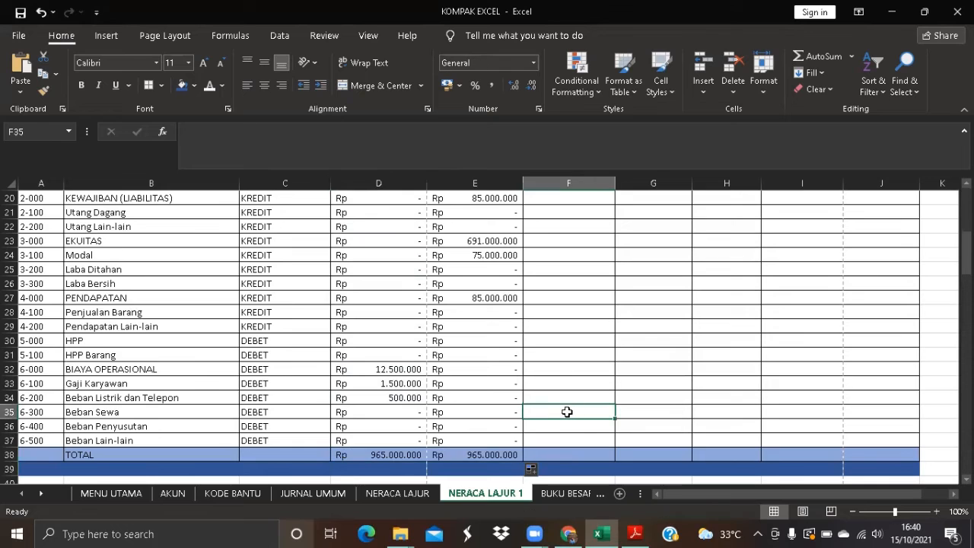
- Start a VLOOKUP formula in POS LAPORAN cell F6 with A6 as the lookup value
scroll(559, 410, up, 7)
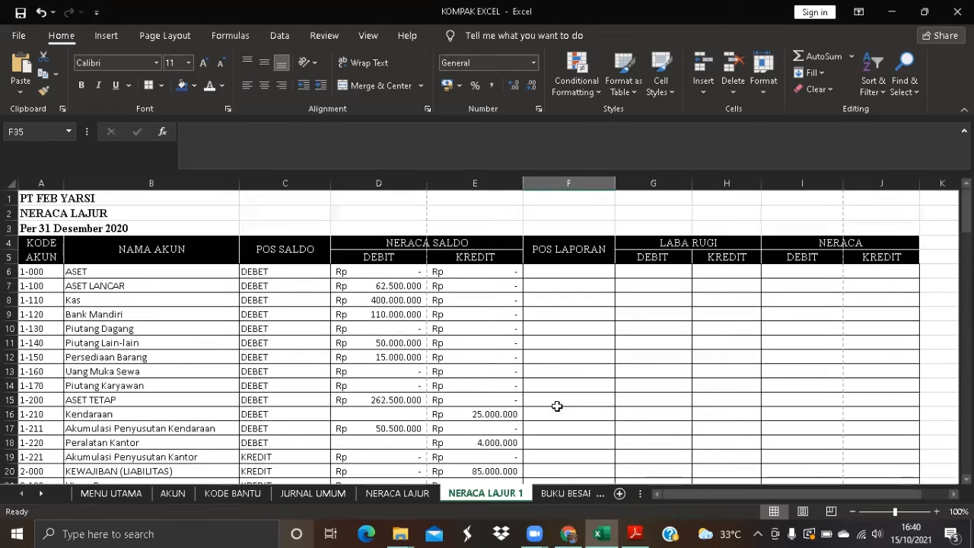
click(584, 268)
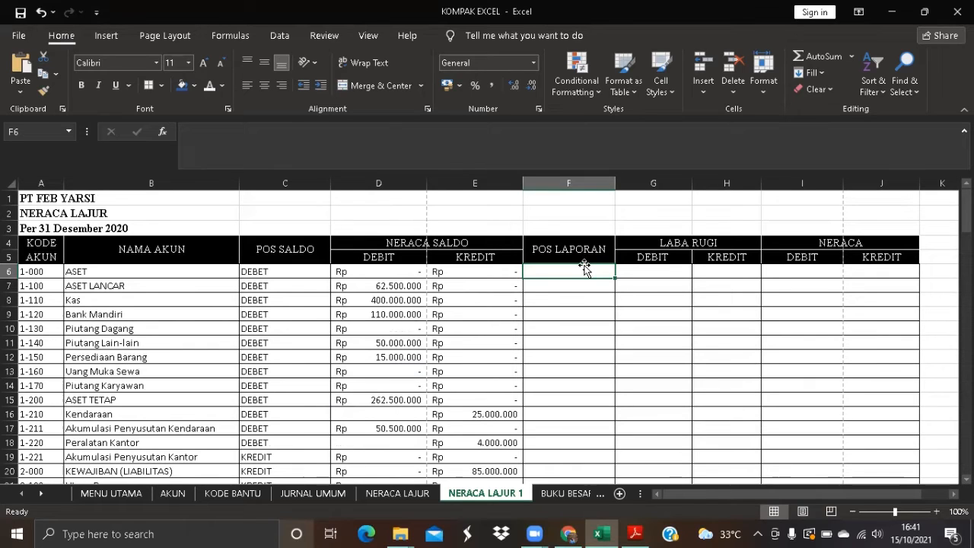
text(=V)
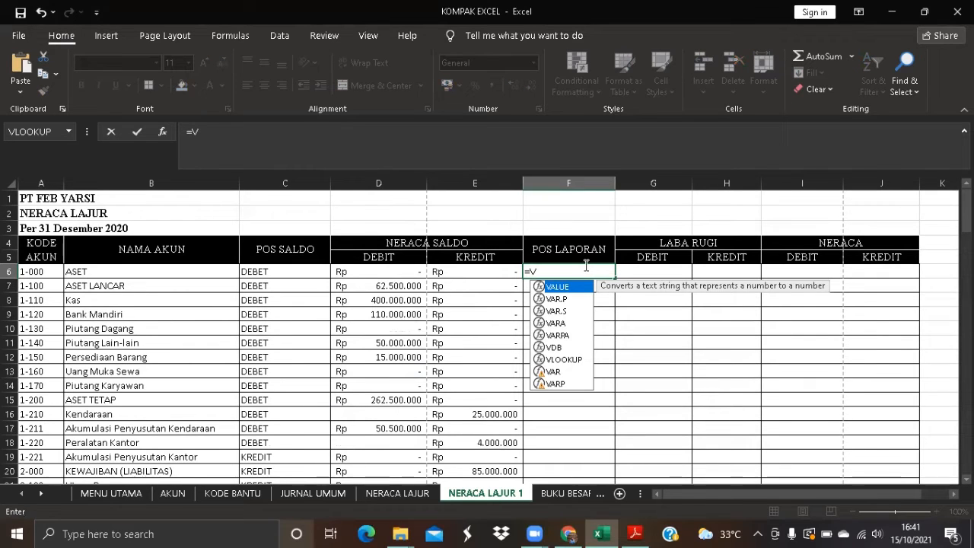
text(LOO)
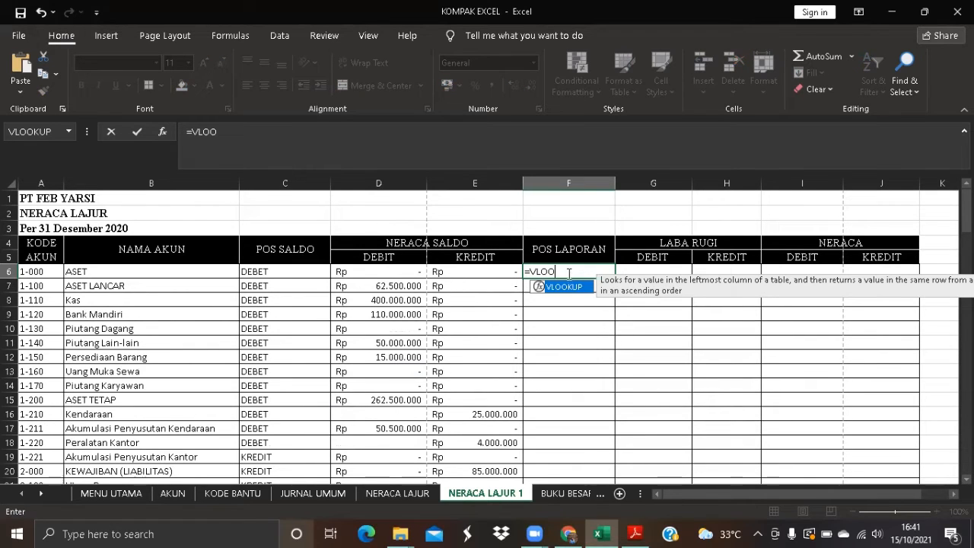
double_click(571, 287)
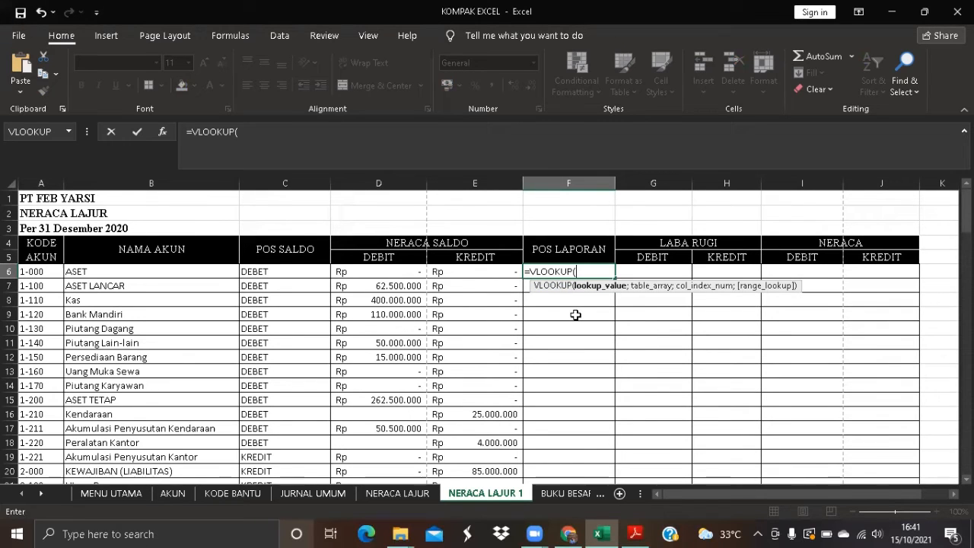
click(49, 272)
text(;)
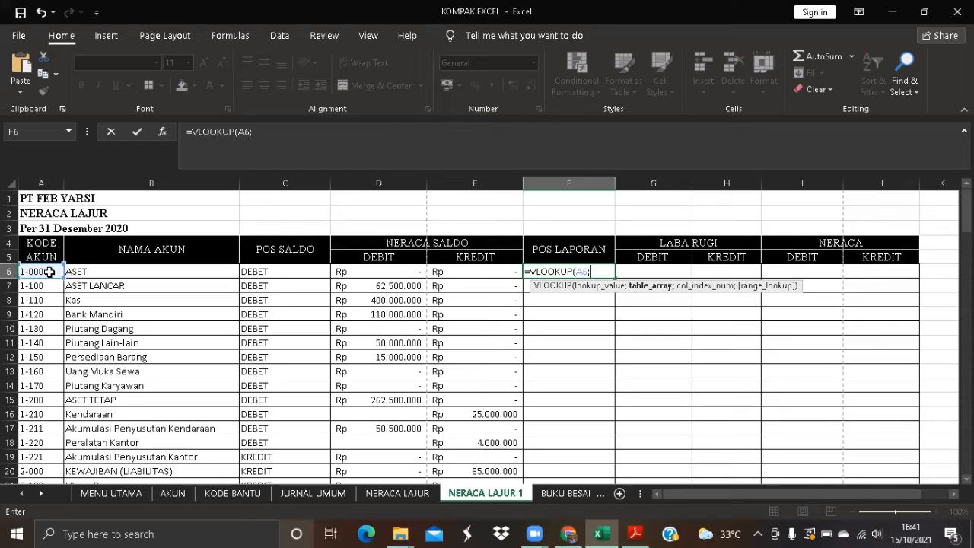
- Complete the F6 formula as =VLOOKUP(A6;DAFTAR_AKUN;4;FALSE) and commit it
text(FAH)
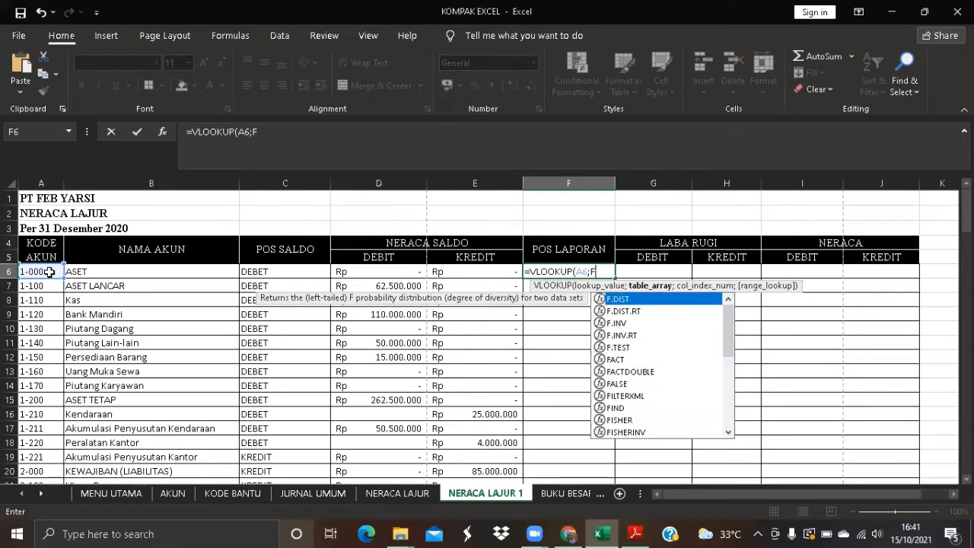
key(BackSpace)
key(BackSpace)
key(BackSpace)
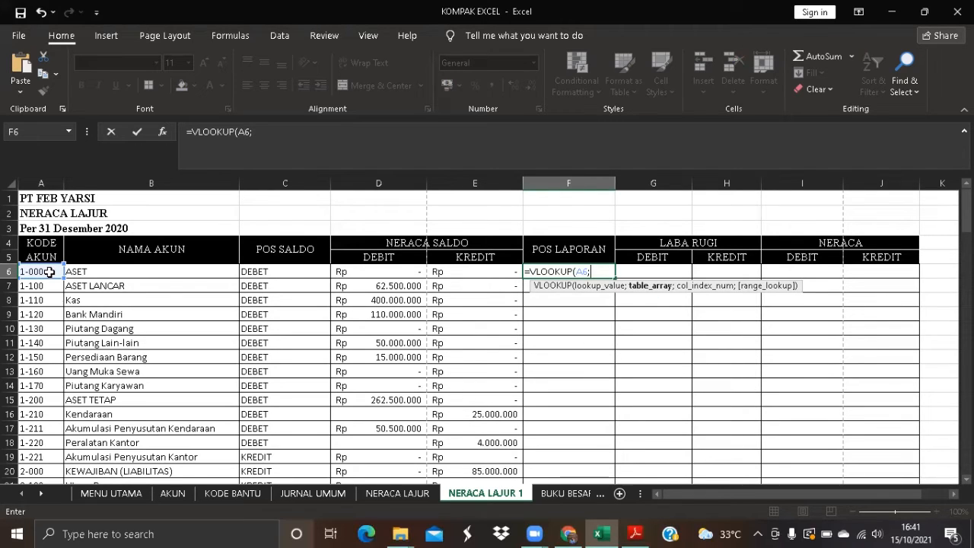
text(DAFT)
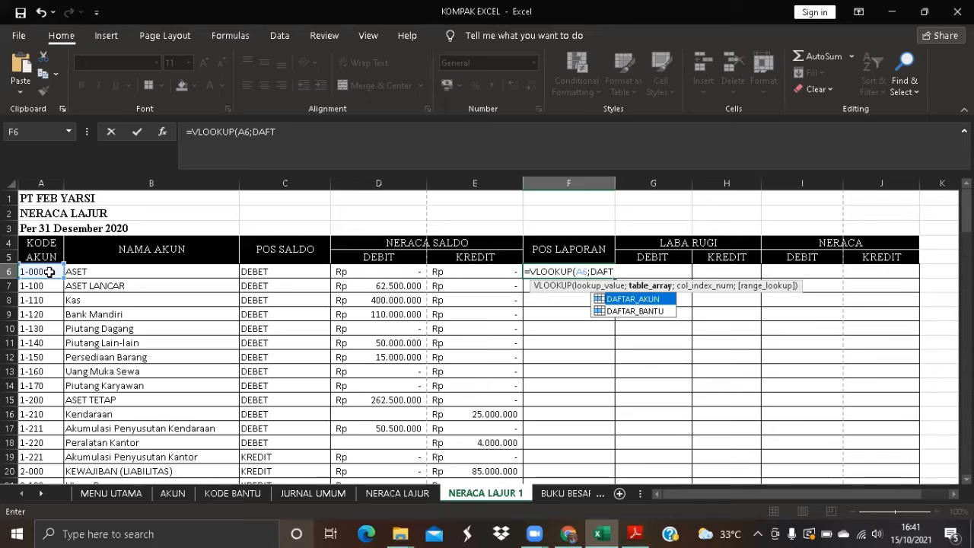
double_click(611, 299)
text(;)
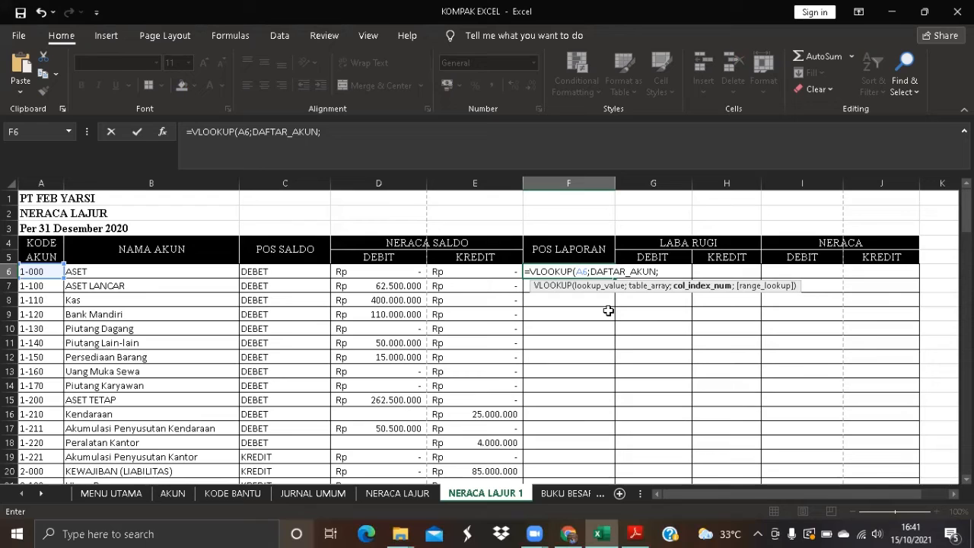
text(4;FA)
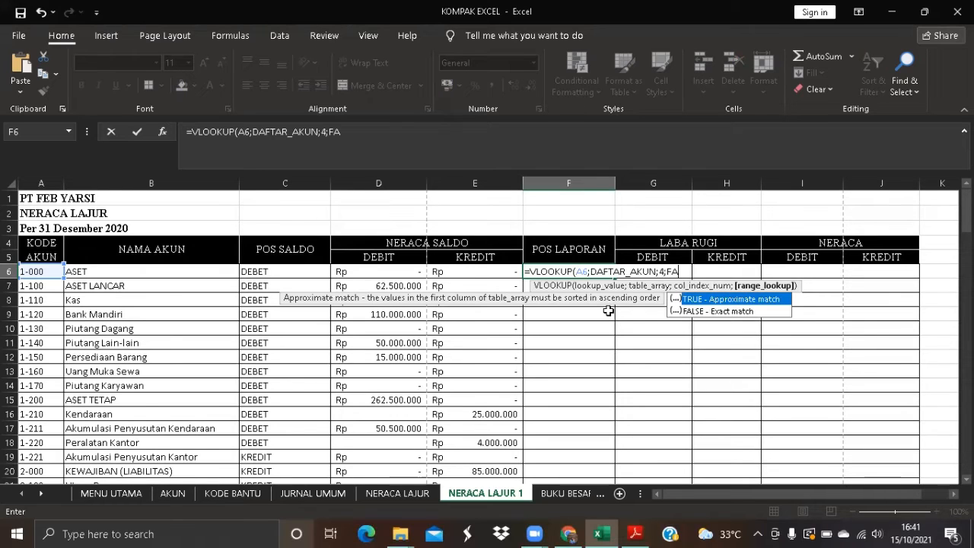
text(LSE))
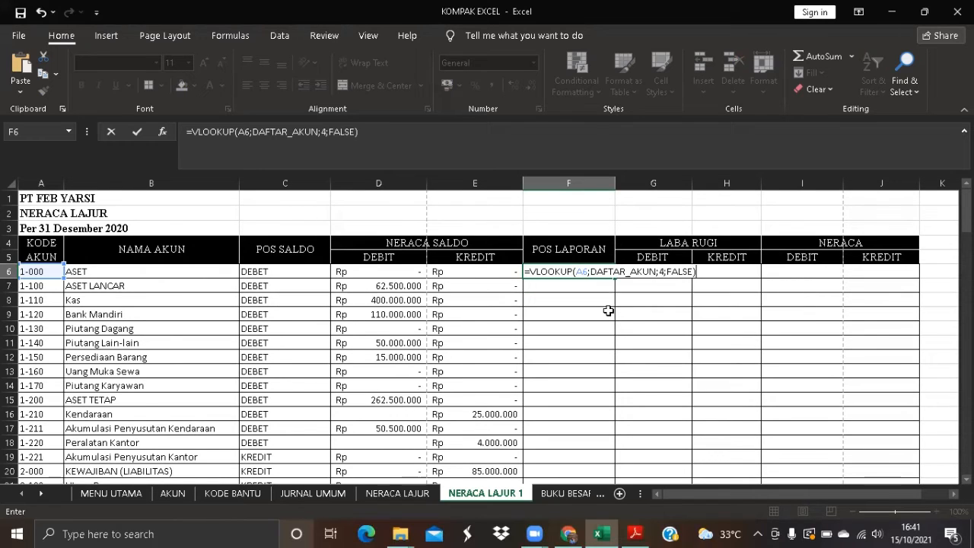
key(Return)
- Fill the POS LAPORAN formula from F6 down the account rows
click(604, 268)
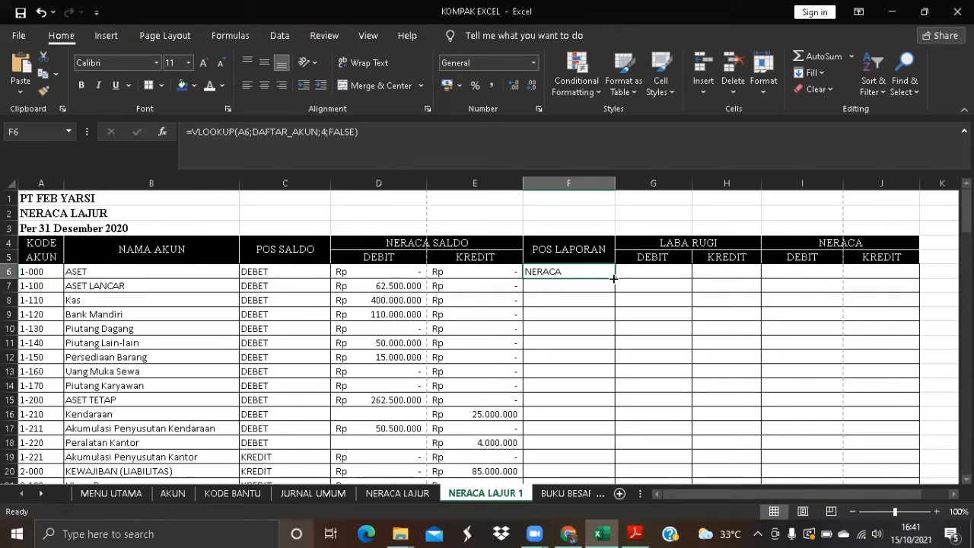
double_click(615, 278)
scroll(592, 339, down, 2)
scroll(592, 339, up, 2)
- Enter =IF(F6="LABA RUGI";D6;0) in the LABA RUGI DEBIT cell G6
click(647, 271)
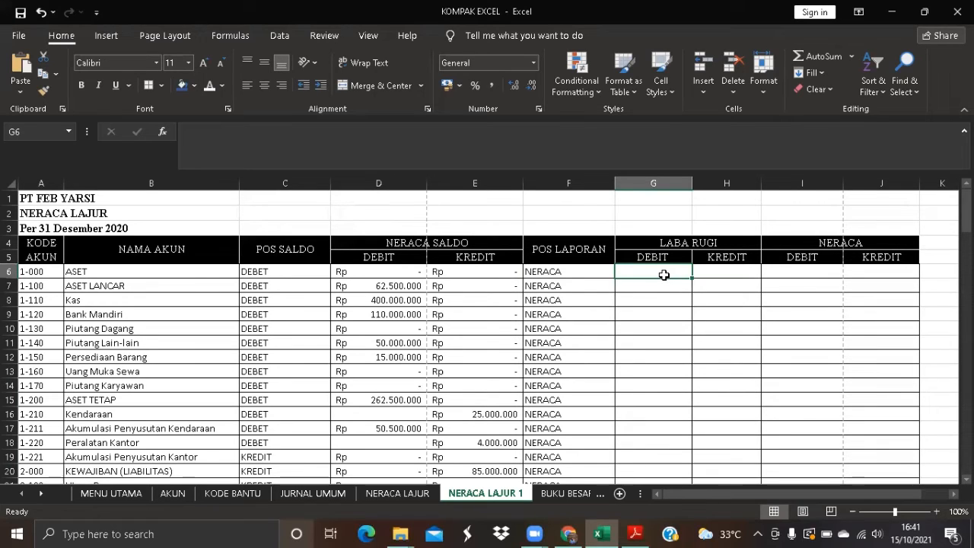
text(=IF)
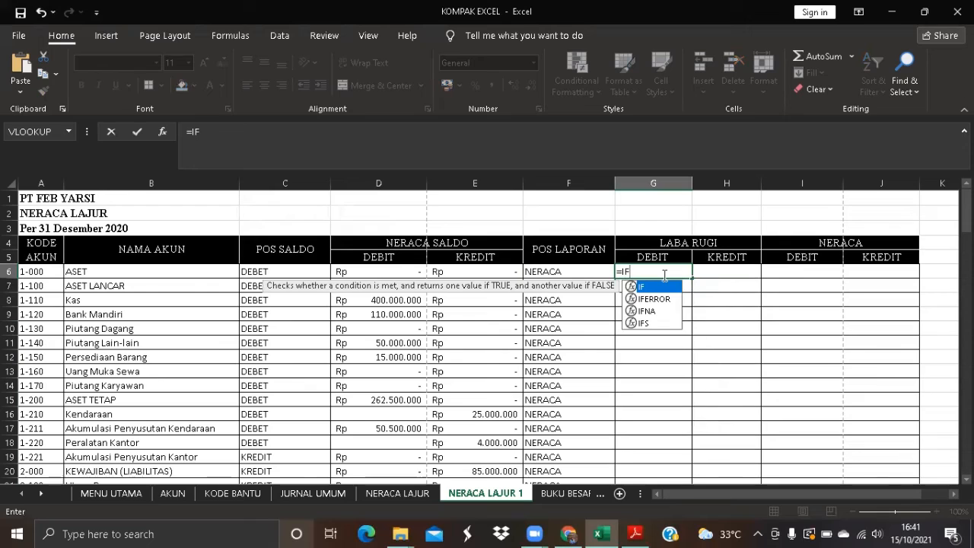
double_click(659, 286)
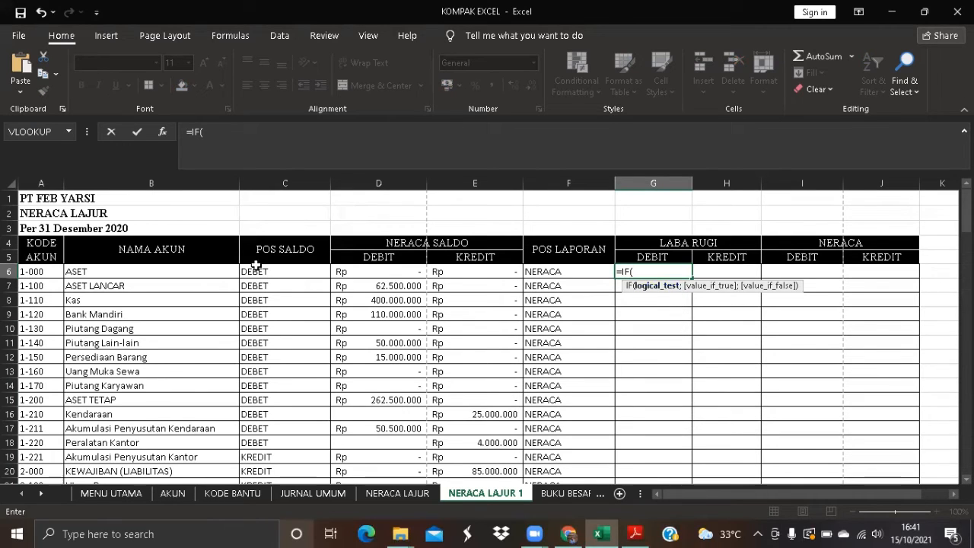
click(544, 279)
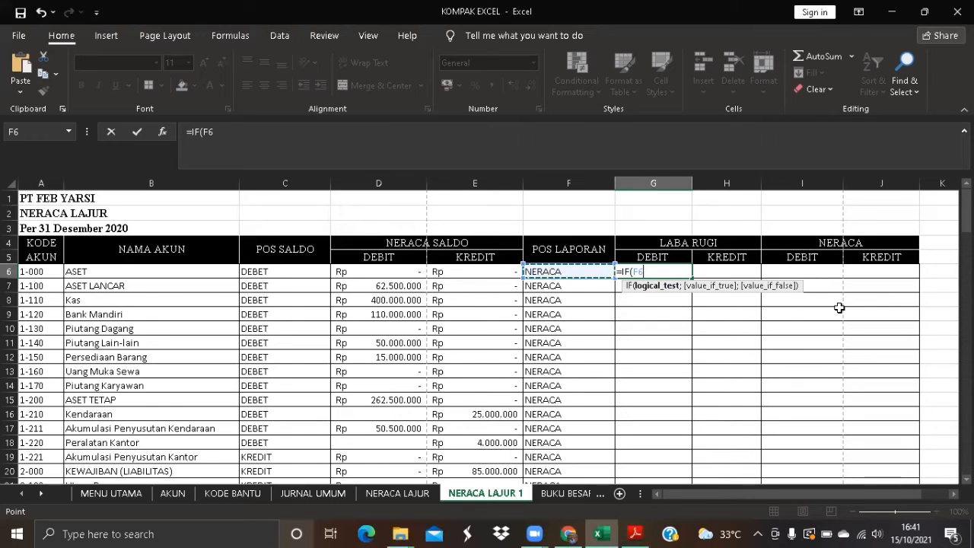
text(=")
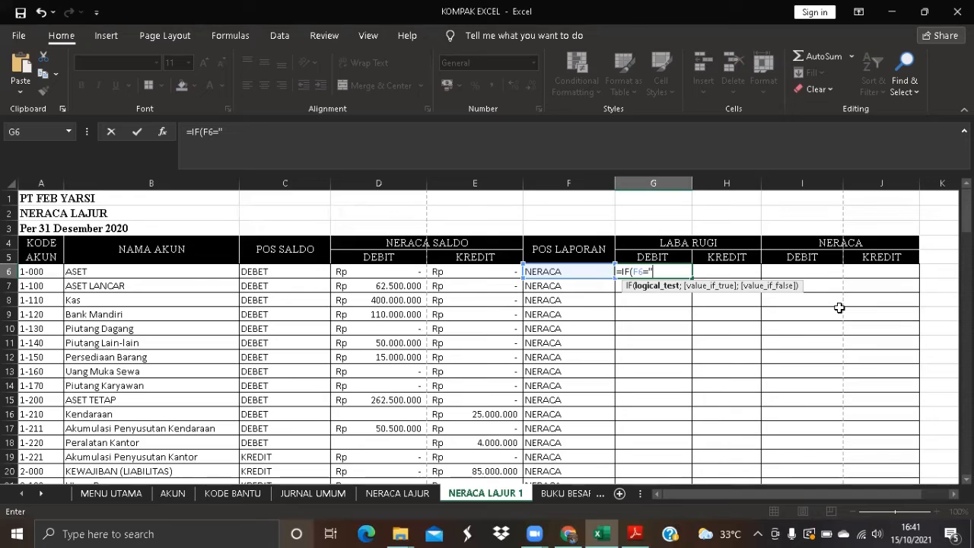
text(LABA RUGI)
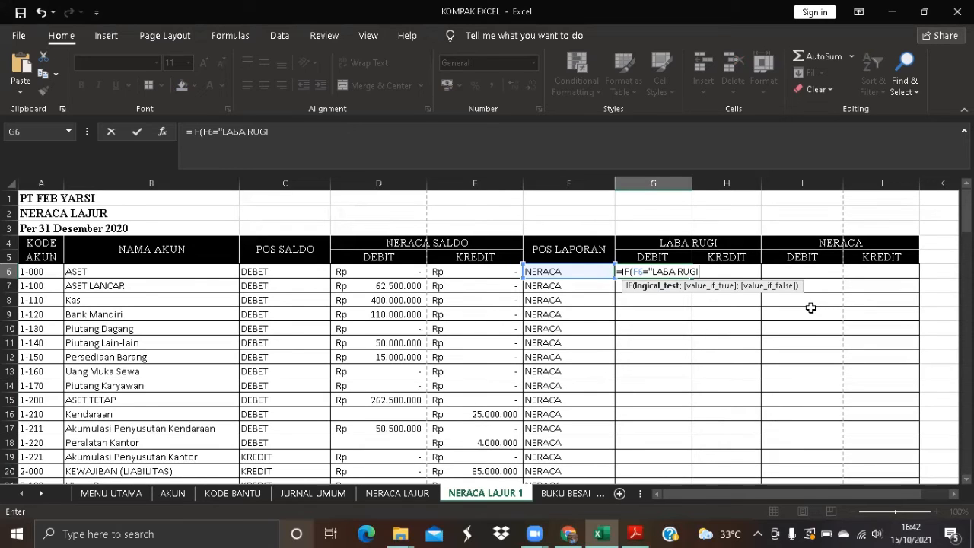
text(";)
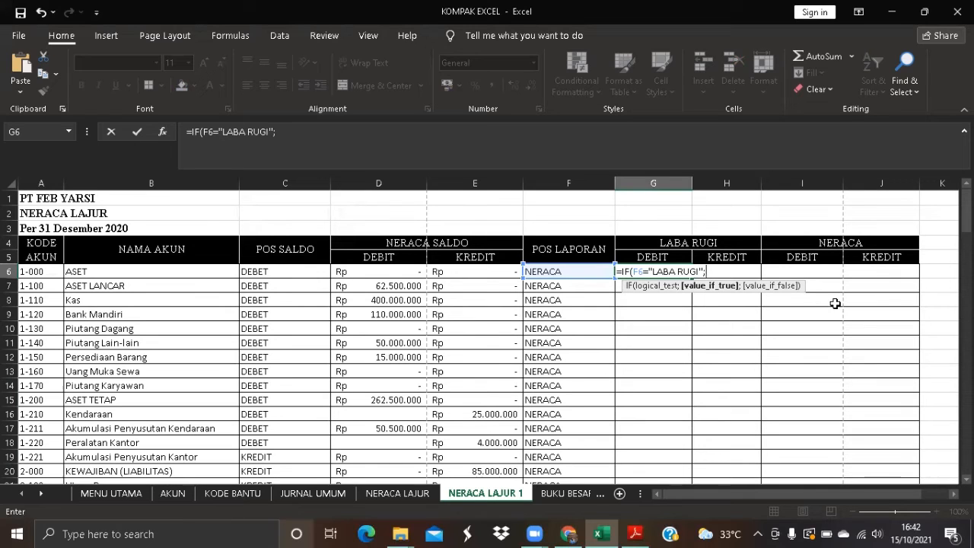
click(403, 272)
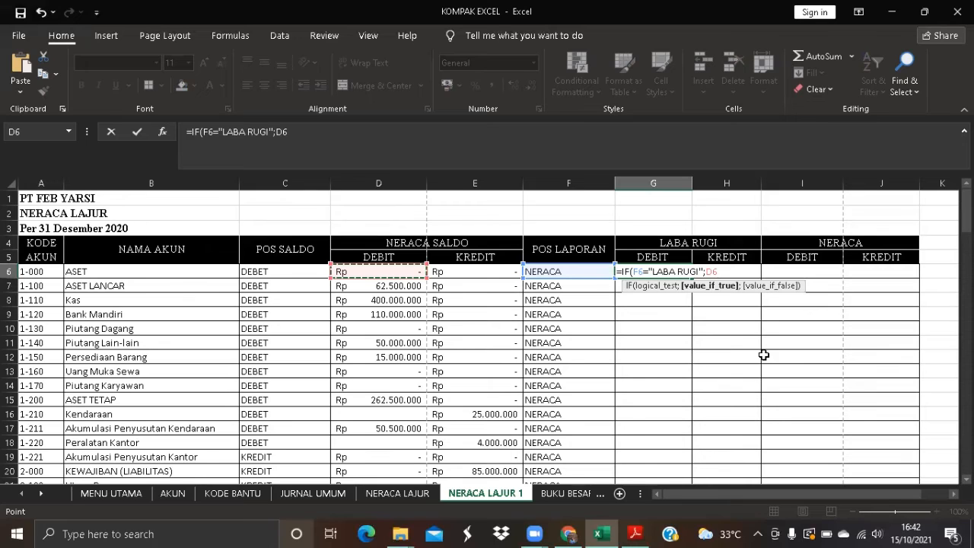
text(;0)
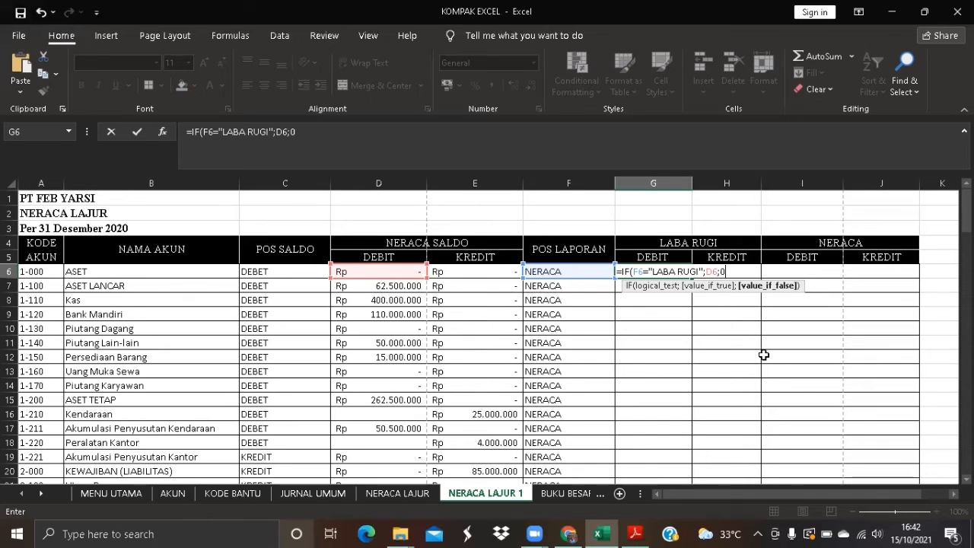
text())
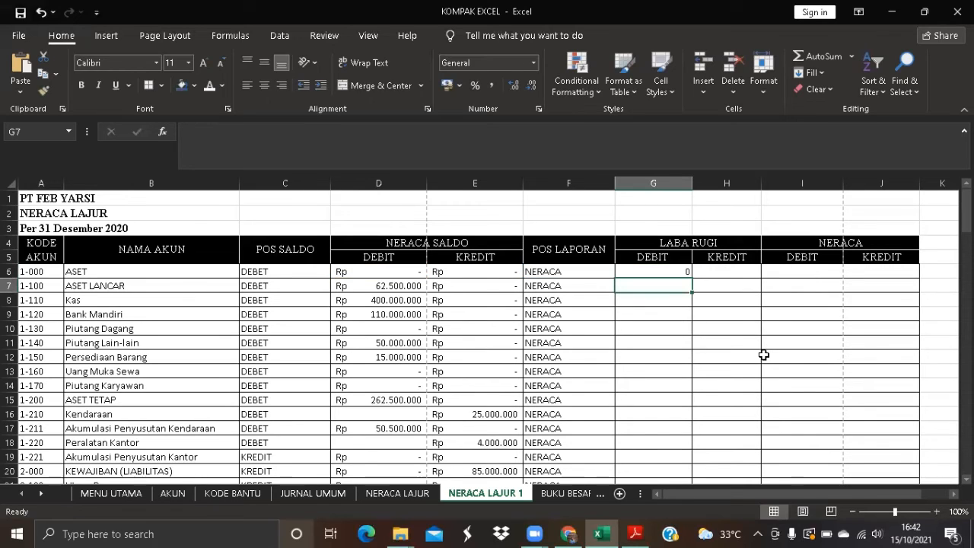
- Format G6 as Accounting and fill its formula down the account rows to row 37
click(665, 270)
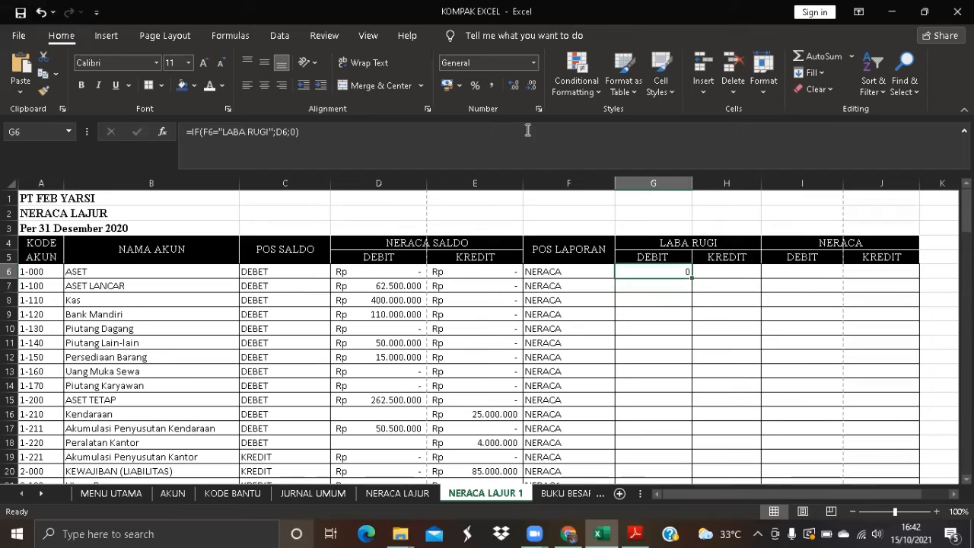
click(534, 62)
click(521, 194)
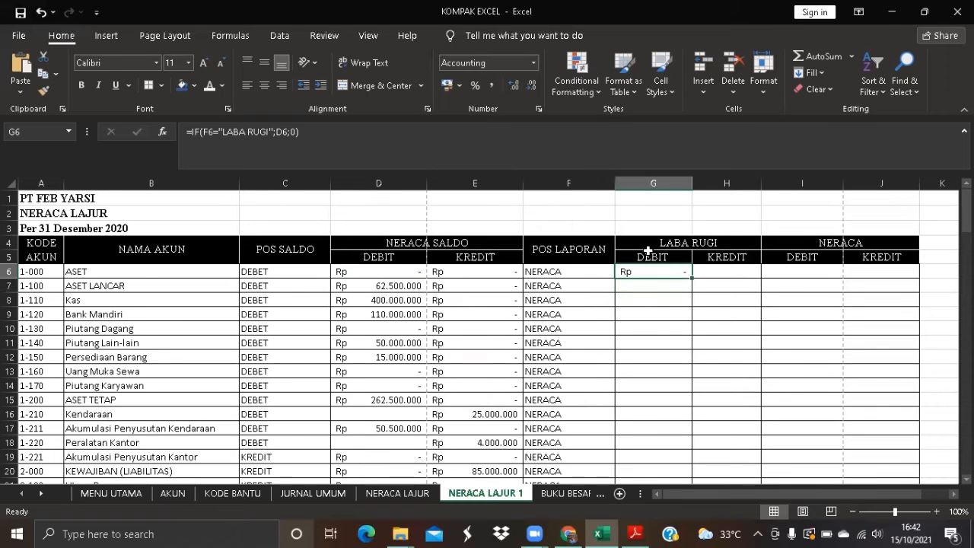
double_click(691, 278)
scroll(683, 343, down, 7)
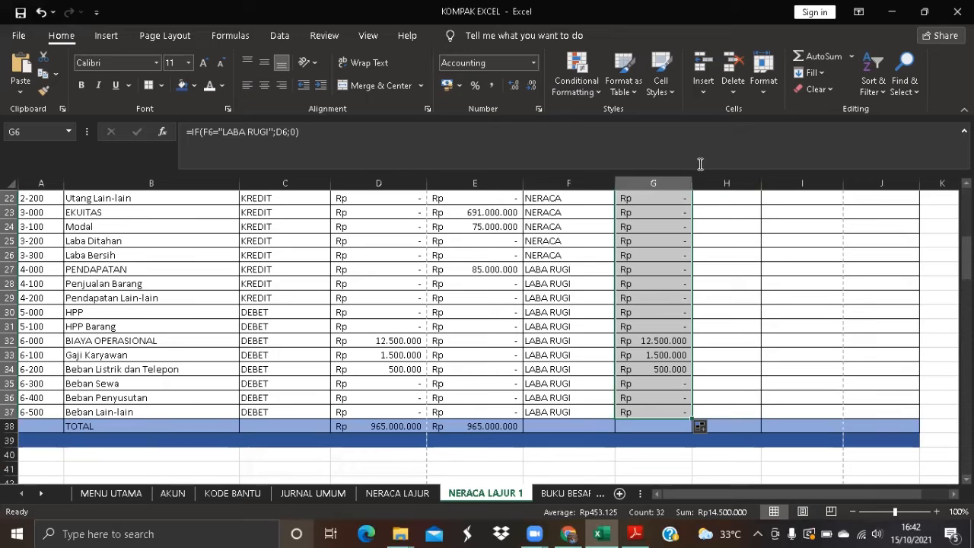
- Widen the LABA RUGI DEBIT column G to 17,00 and slightly widen the KREDIT column H
drag(692, 184, 703, 185)
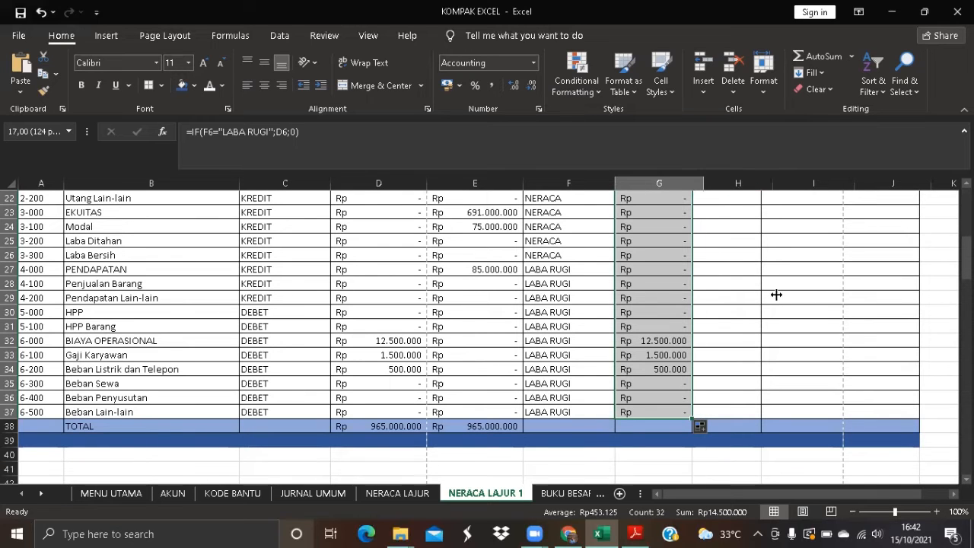
scroll(712, 280, up, 4)
scroll(712, 280, up, 3)
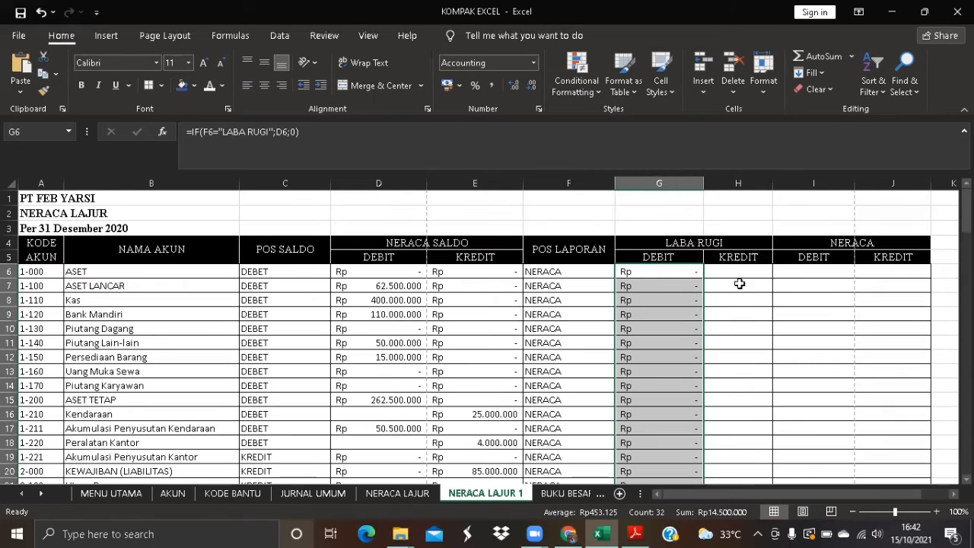
click(740, 272)
click(678, 271)
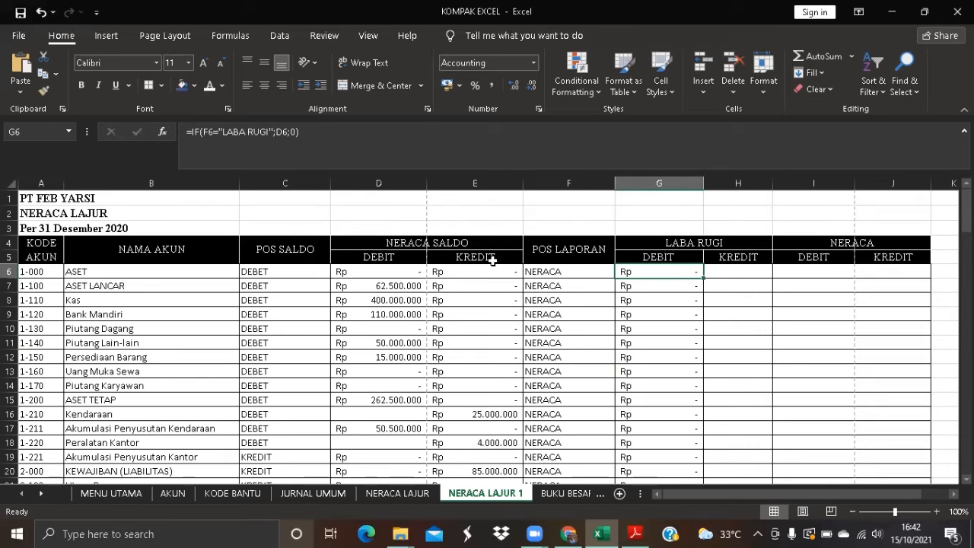
click(717, 269)
drag(772, 183, 783, 182)
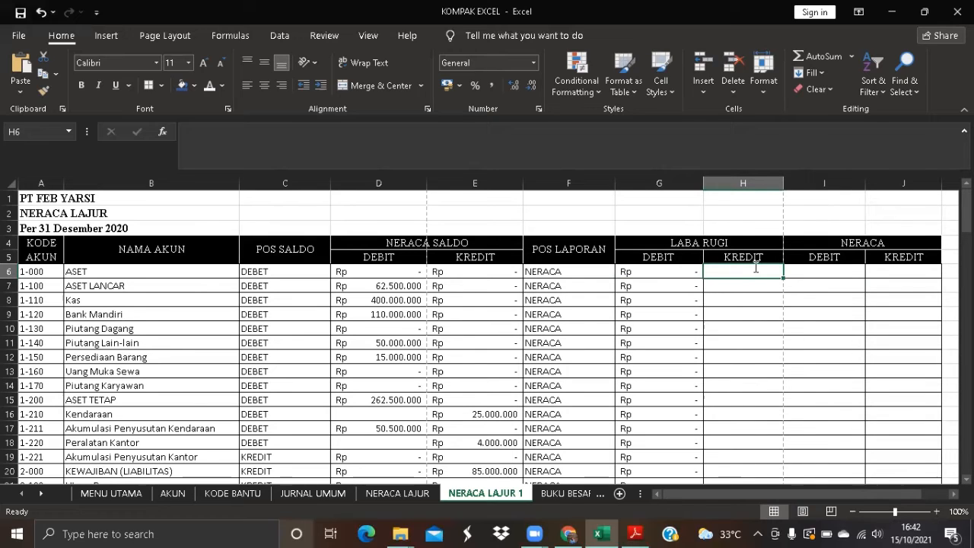
- Enter =IF(F6="LABA RUGI";E6;0) in the LABA RUGI KREDIT cell H6
text(=IF)
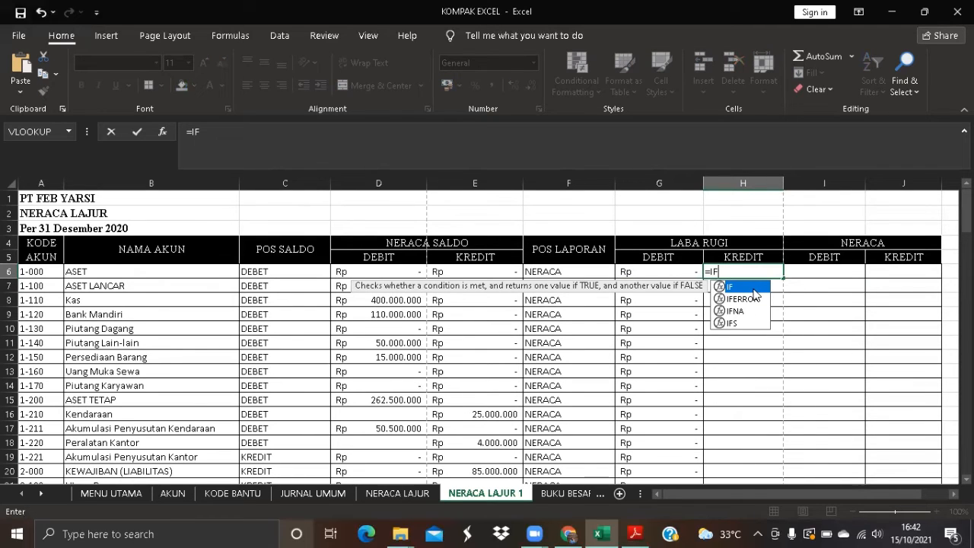
text(()
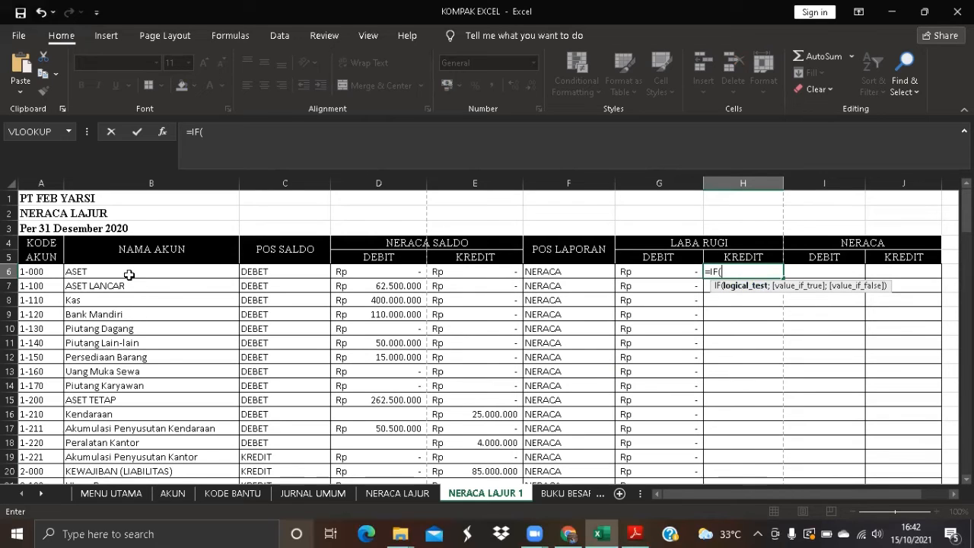
click(577, 277)
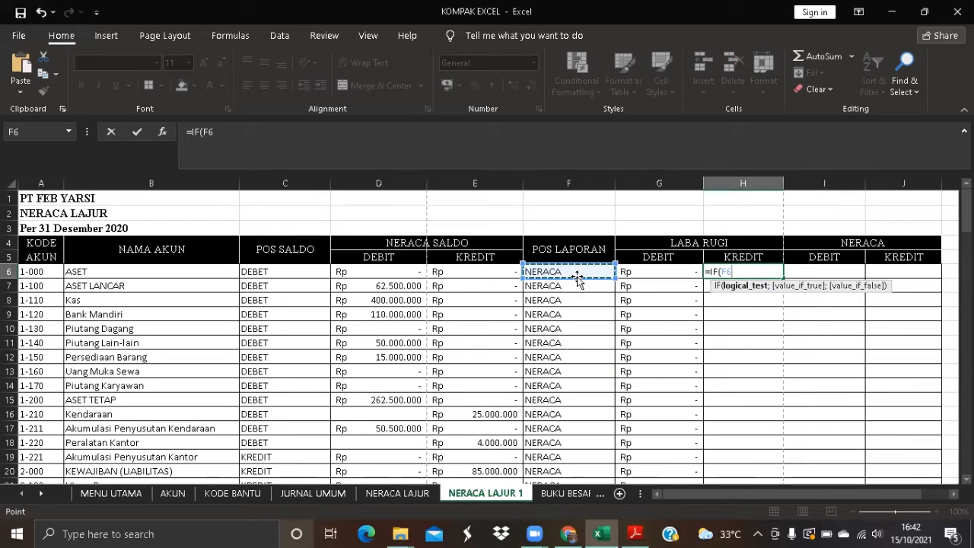
text(=)
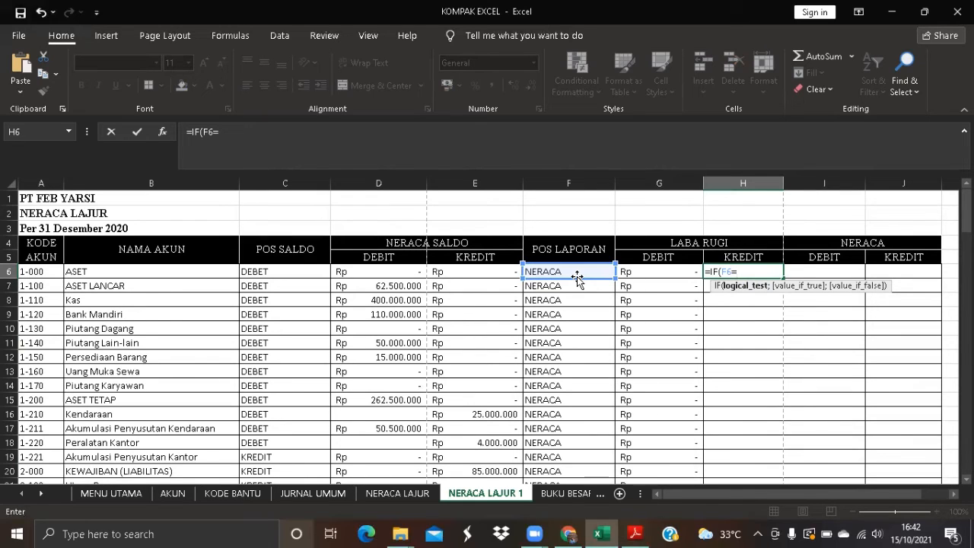
text("LABA RUGI)
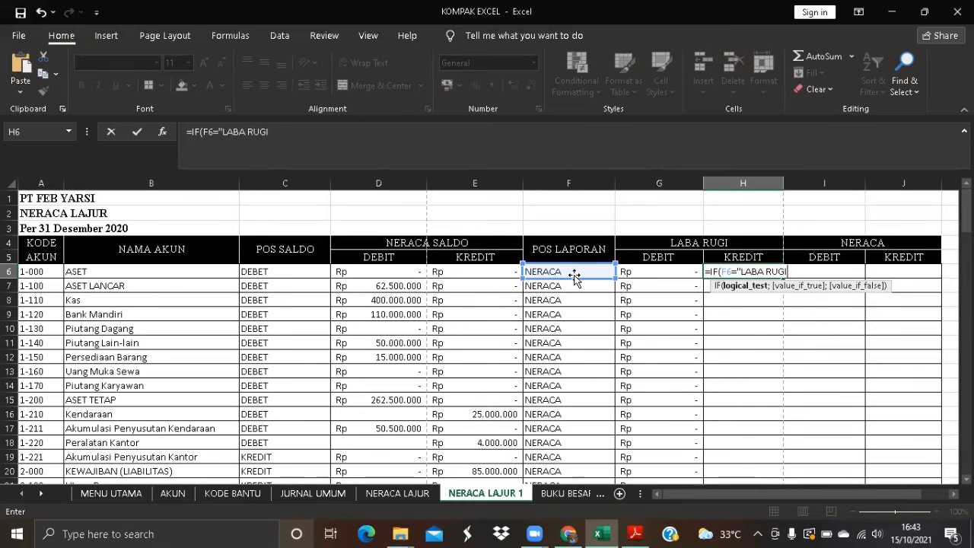
text(";)
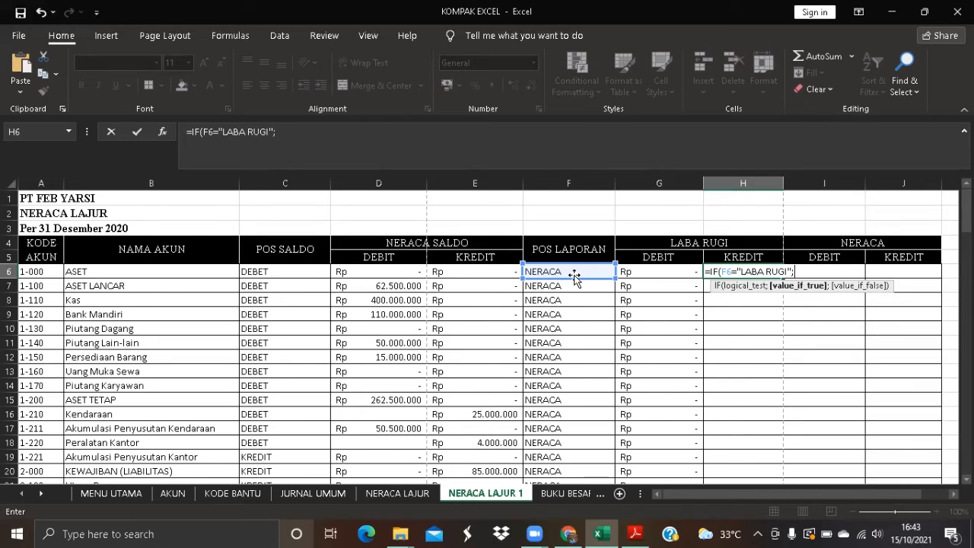
click(445, 272)
text(;0))
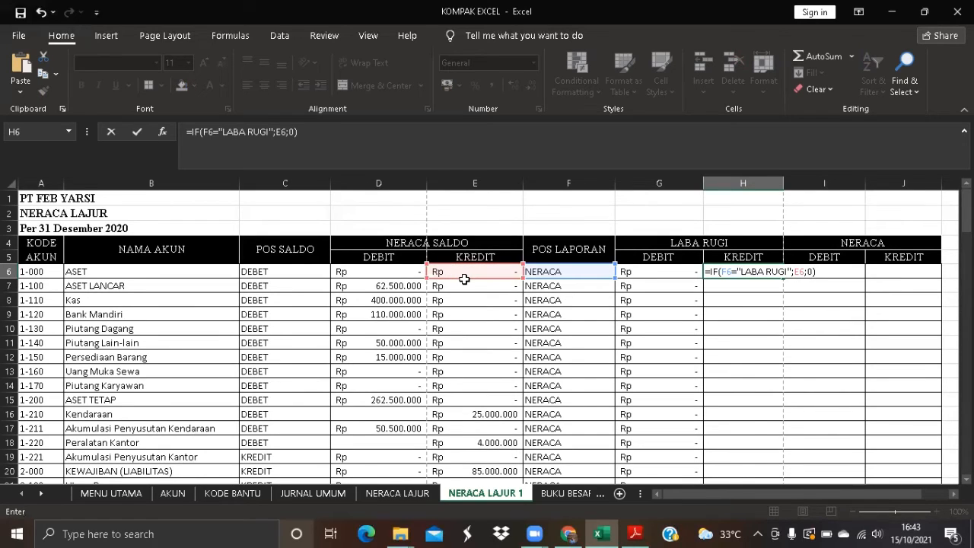
key(ctrl+Return)
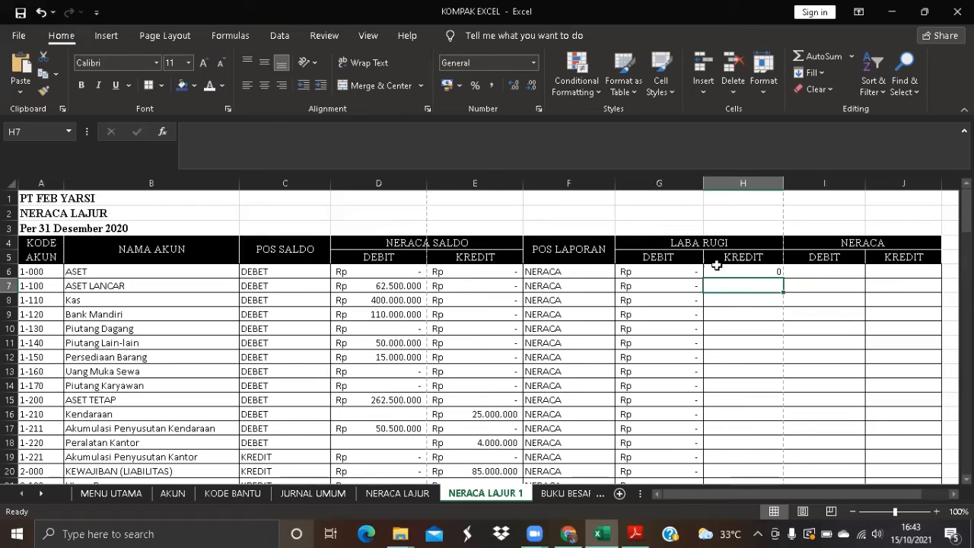
- Apply the Accounting format to H6 and fill its formula down the account rows to row 37
click(534, 63)
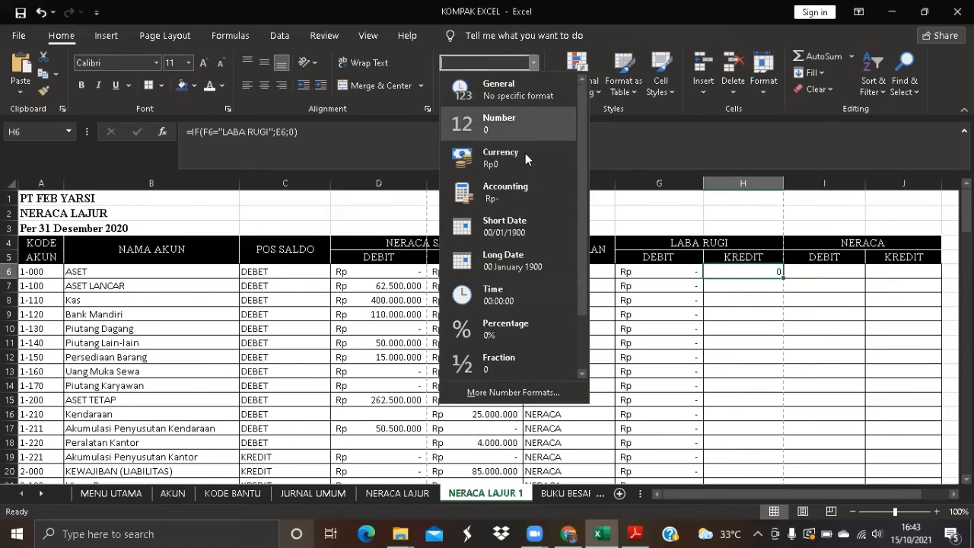
click(525, 189)
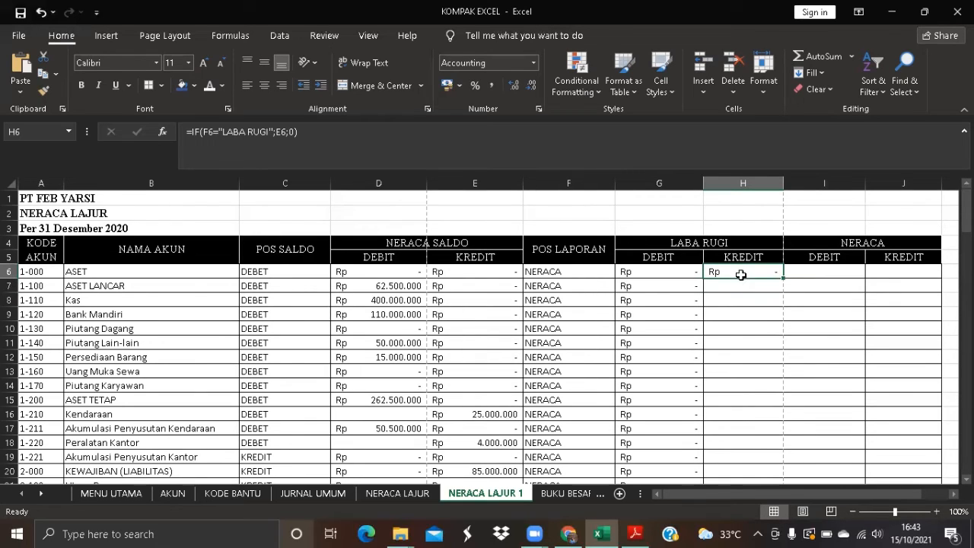
double_click(786, 277)
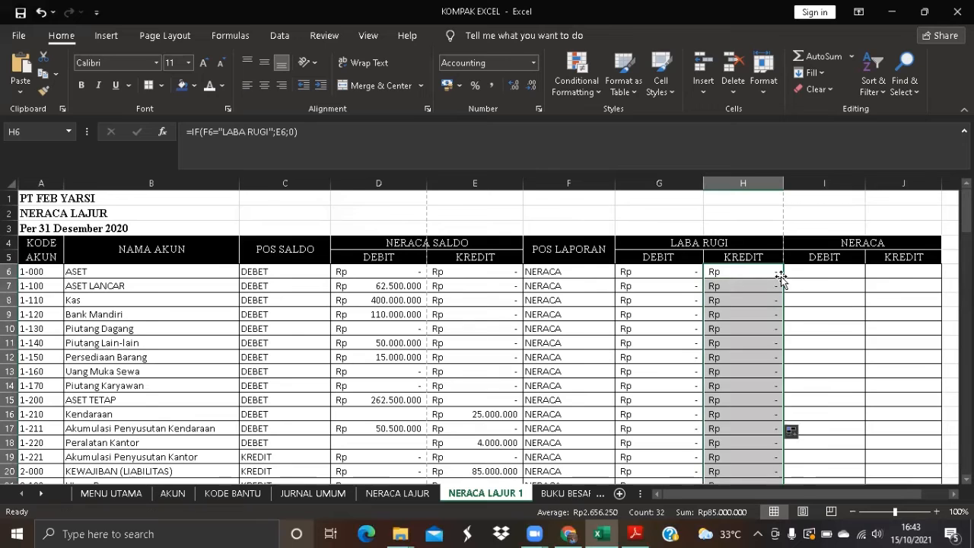
scroll(782, 284, down, 8)
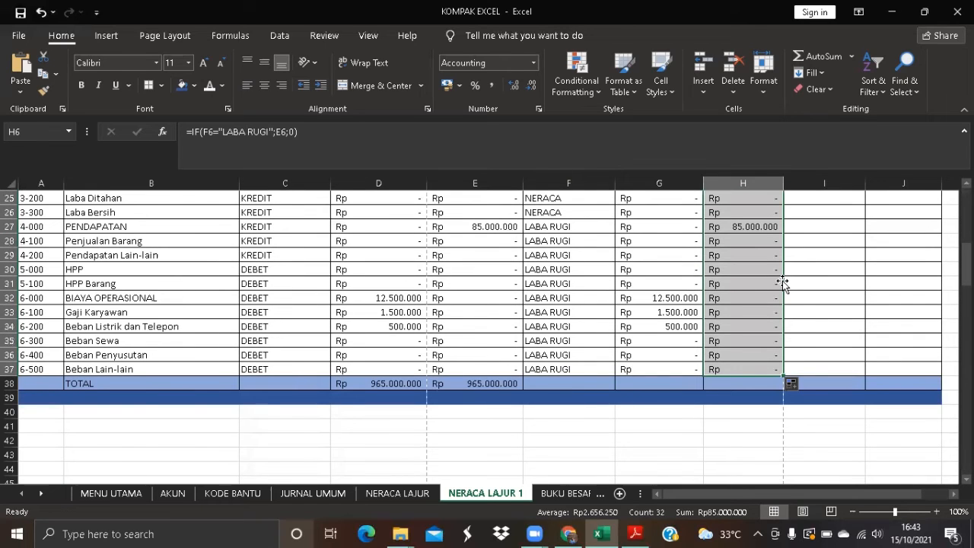
scroll(782, 283, up, 7)
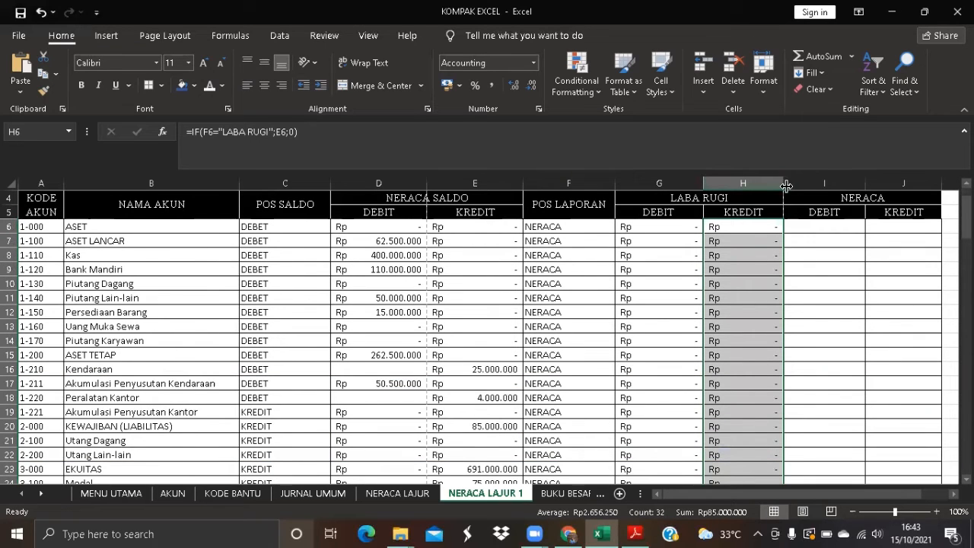
- Narrow the NAMA AKUN column B slightly and widen the LABA RUGI KREDIT column H a little more
click(235, 189)
drag(236, 189, 224, 188)
drag(769, 175, 777, 181)
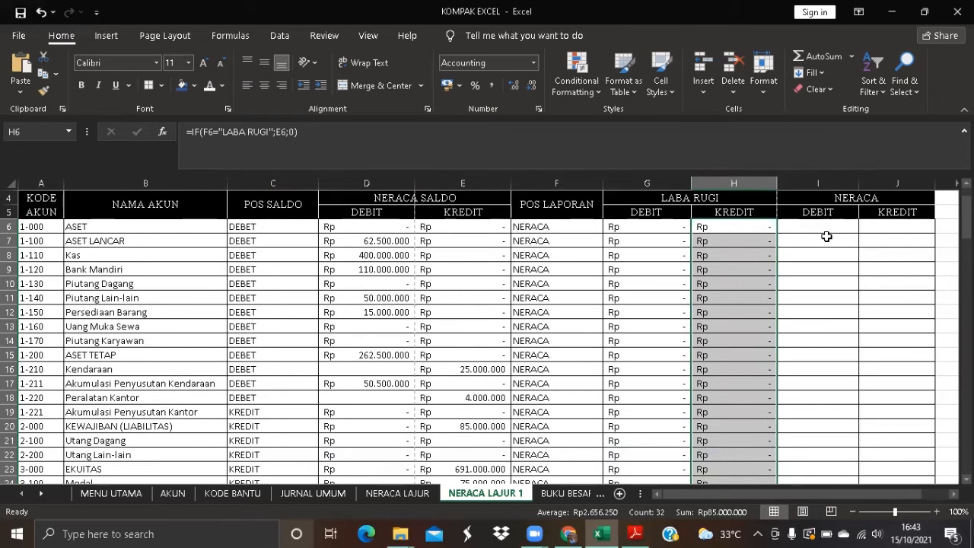
- Enter =IF(F6="NERACA";D6;0) in the NERACA DEBIT cell I6
click(822, 231)
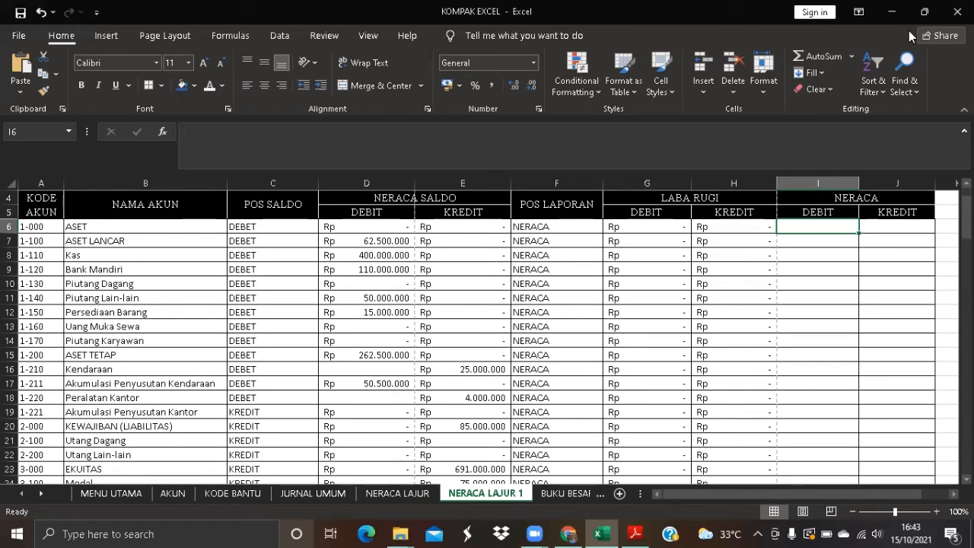
text(=IF)
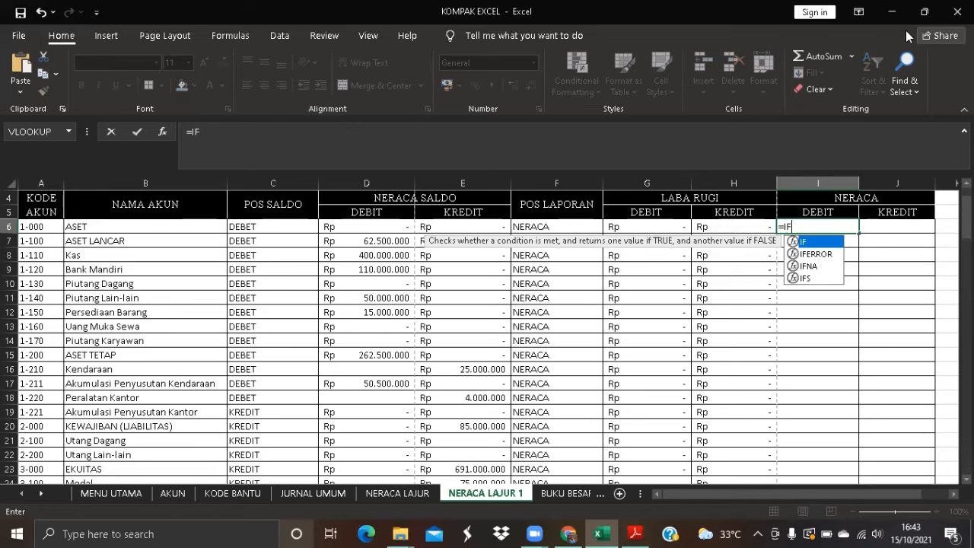
double_click(828, 242)
click(533, 226)
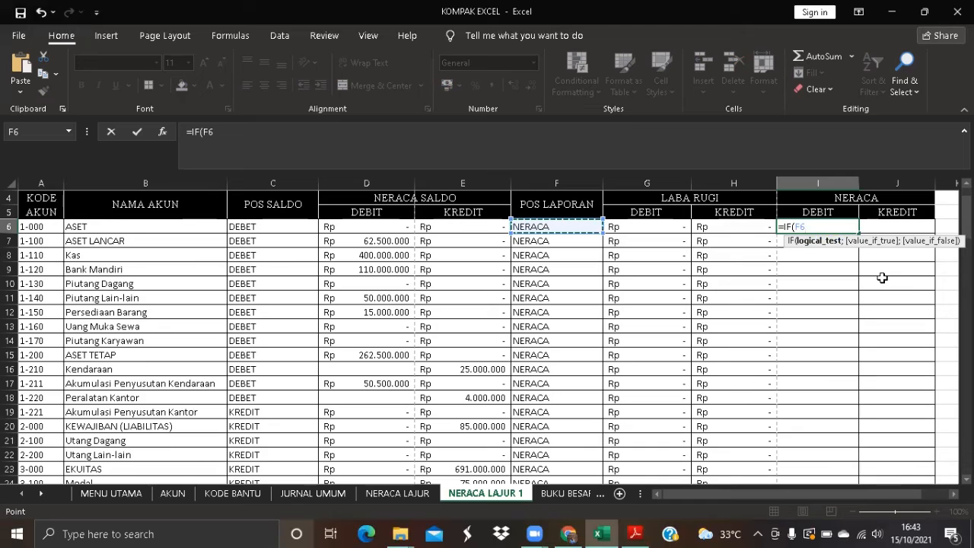
text(="NERACA)
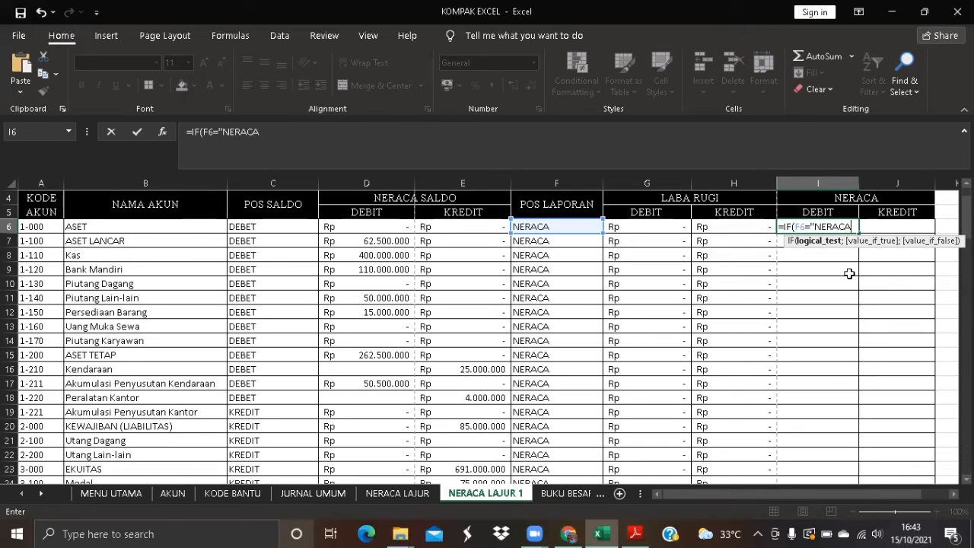
text(";)
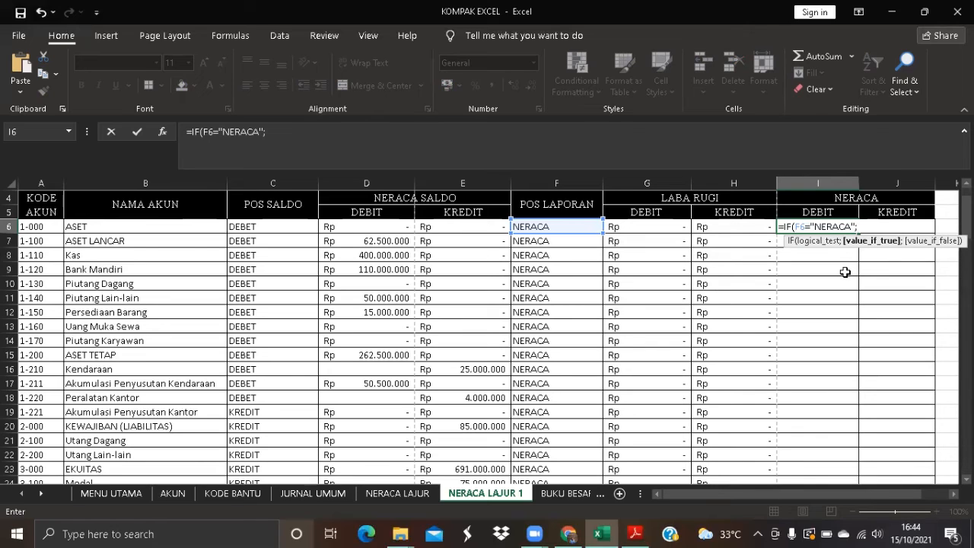
click(362, 231)
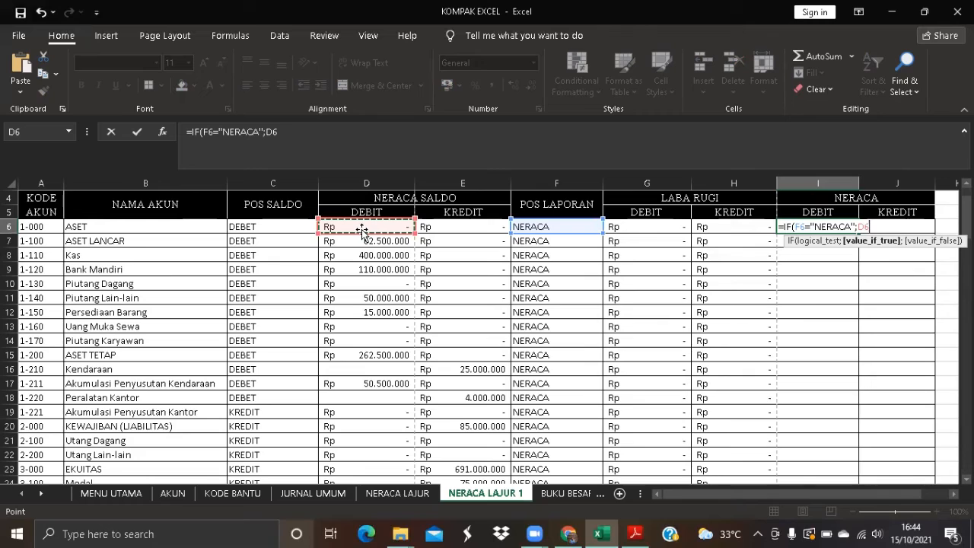
text(;)
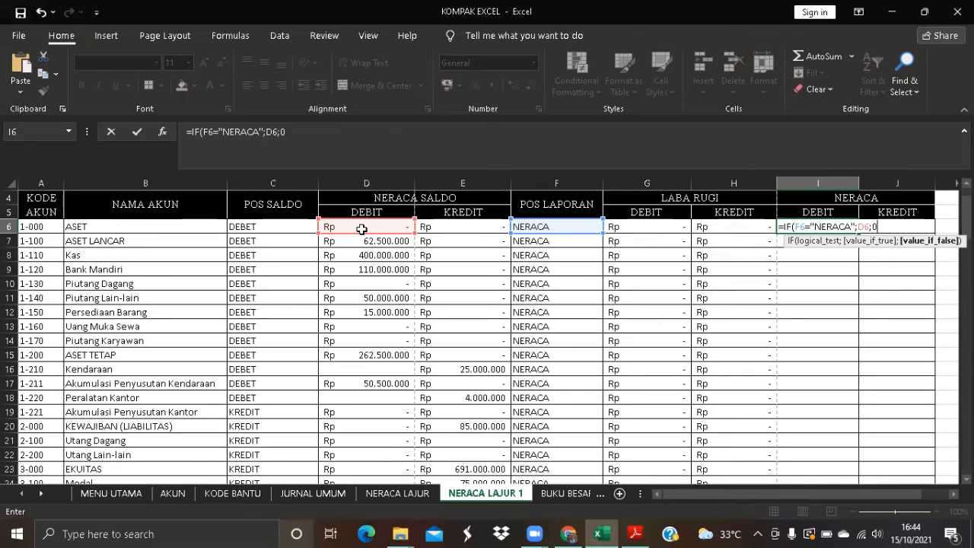
text(0))
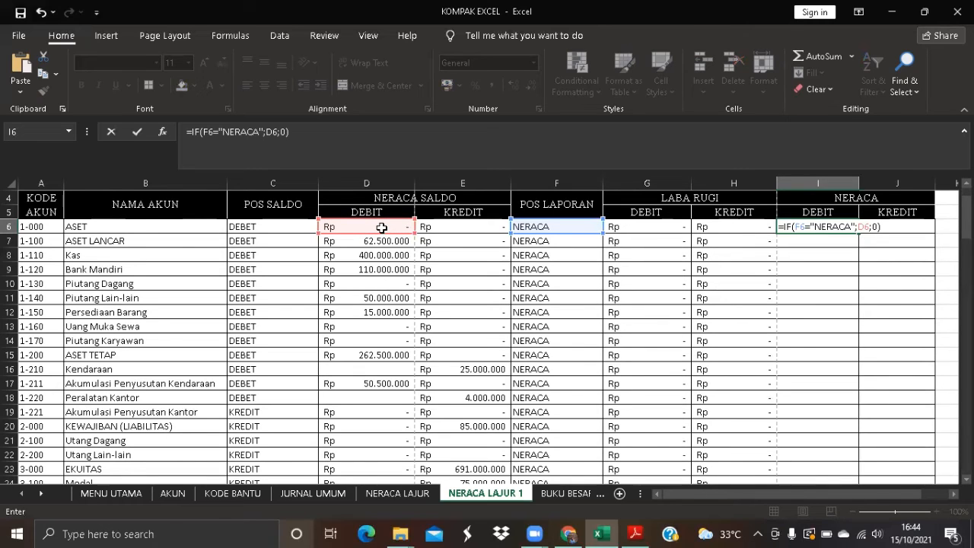
key(Return)
- Apply the Accounting format to I6 and fill its formula down the account rows to row 37
click(796, 226)
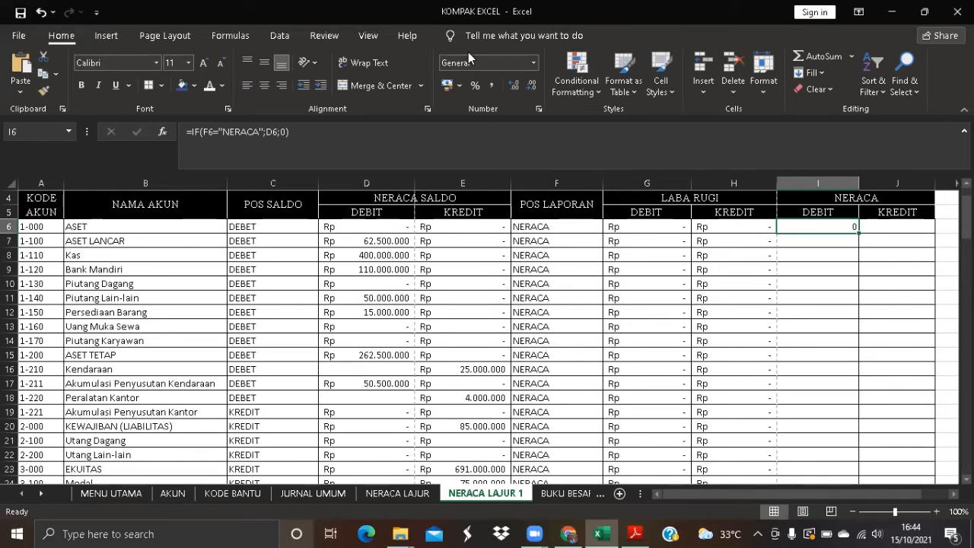
click(533, 62)
click(542, 189)
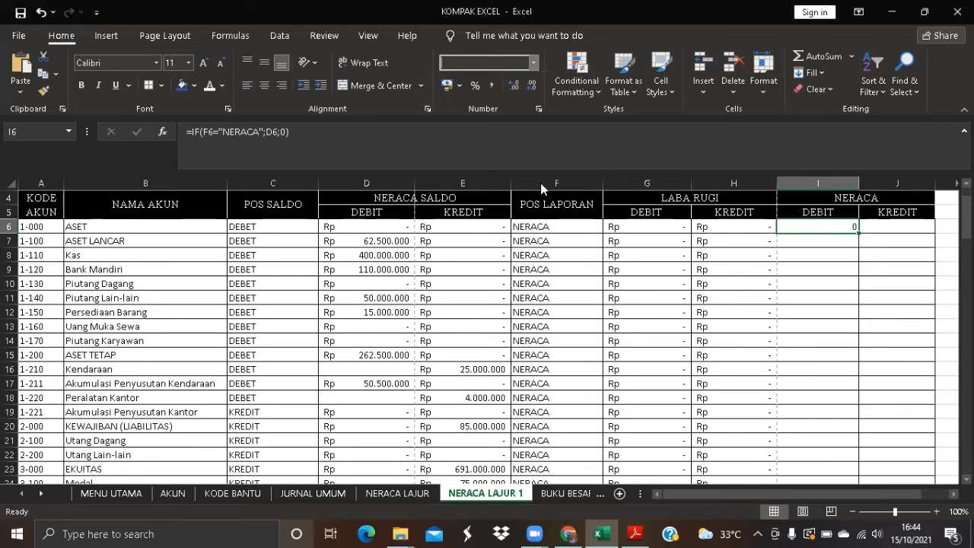
double_click(858, 233)
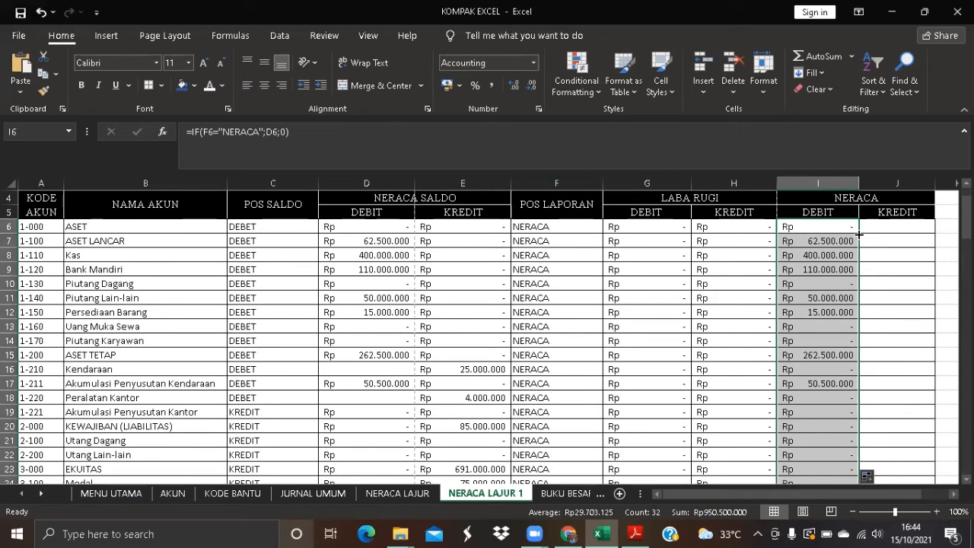
scroll(859, 235, down, 7)
scroll(858, 234, up, 7)
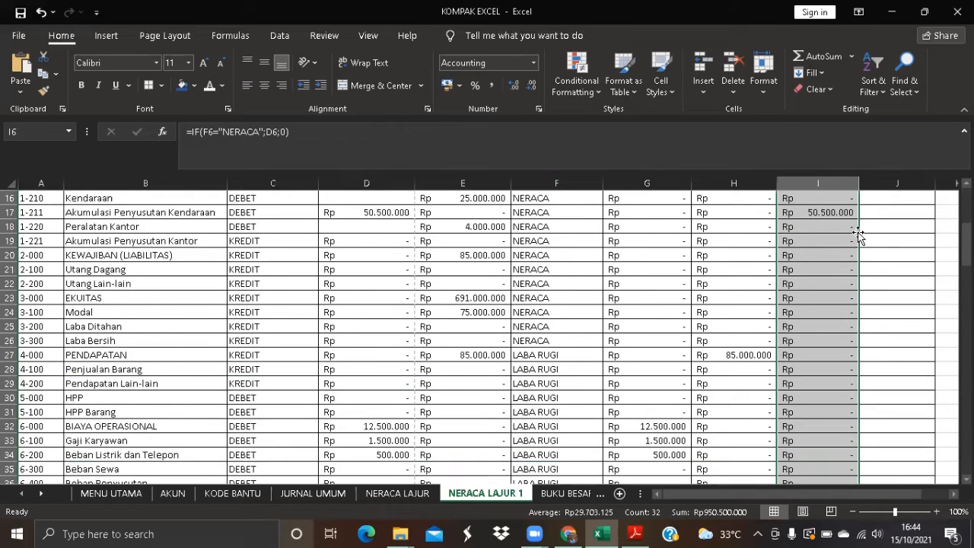
- Enter =IF(F6="NERACA";E6;0) in the NERACA KREDIT cell J6
click(877, 229)
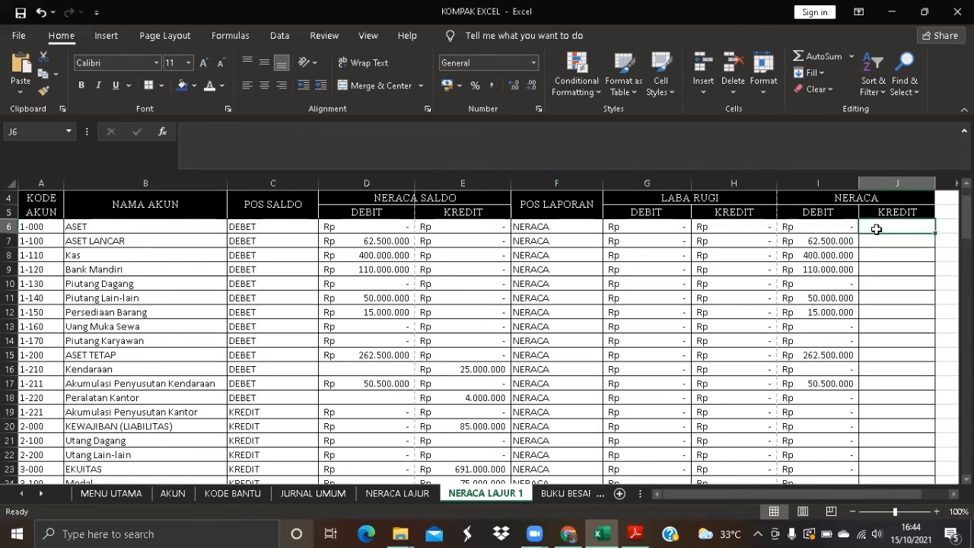
text(=IF)
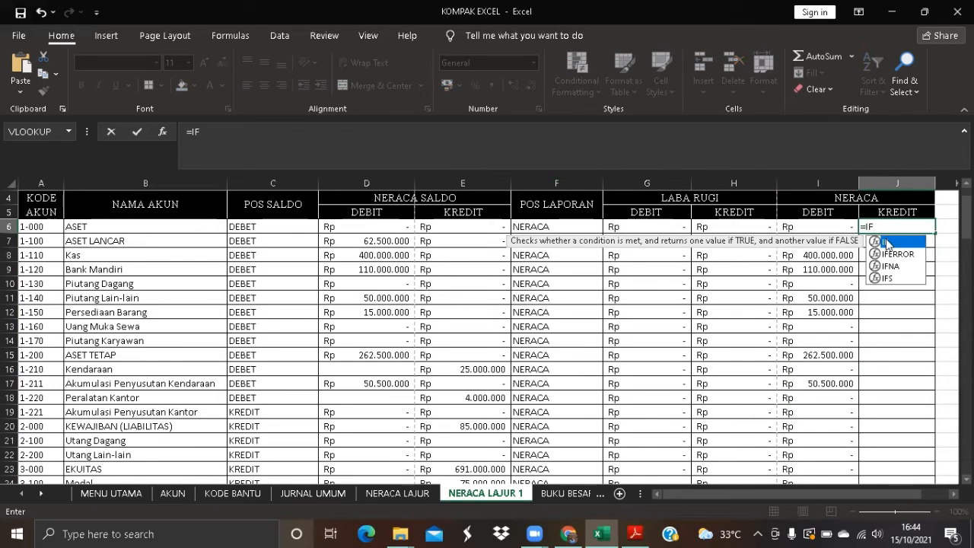
double_click(877, 242)
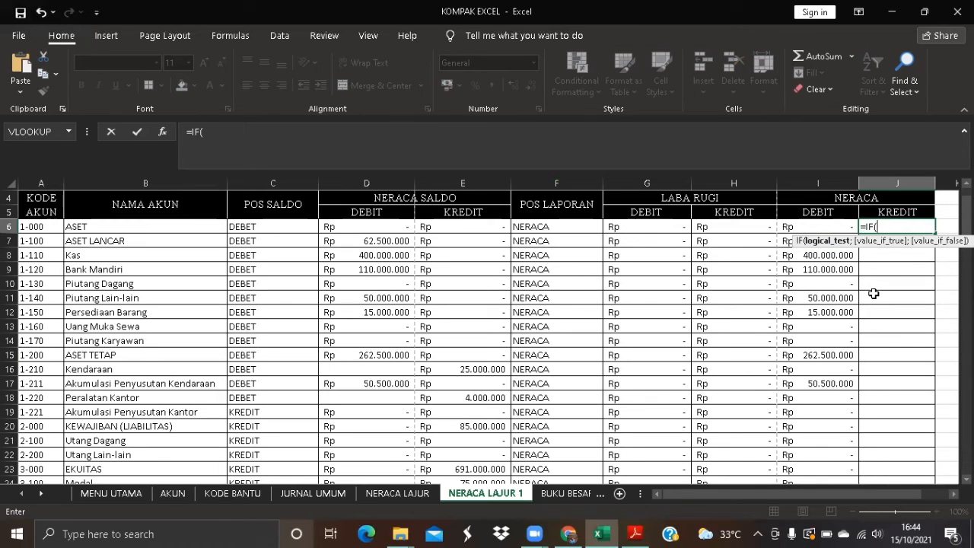
click(592, 228)
text(="NERA)
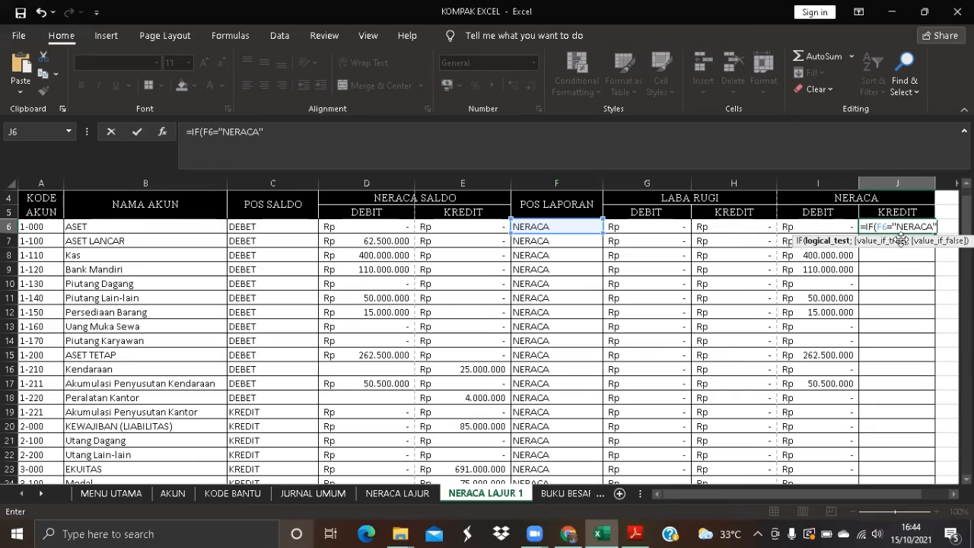
text(CA";)
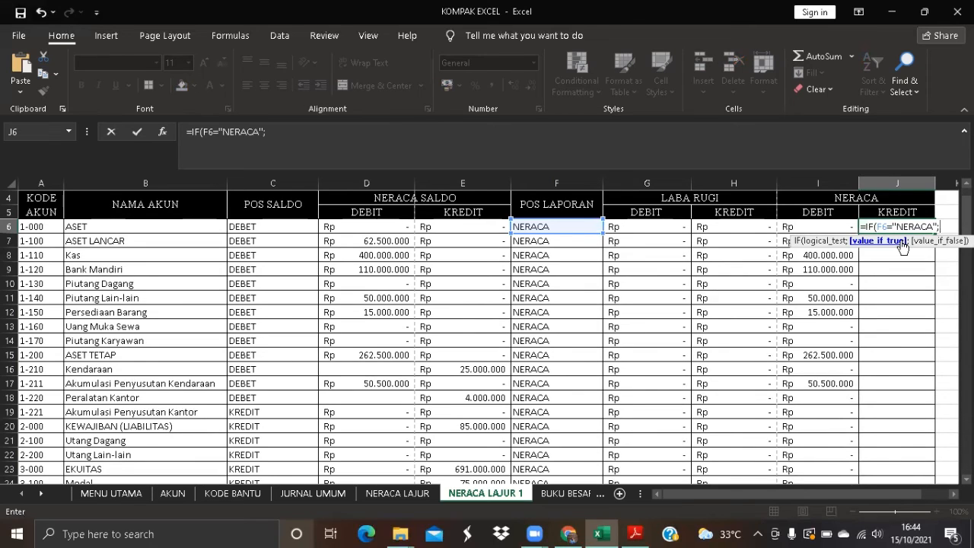
click(490, 226)
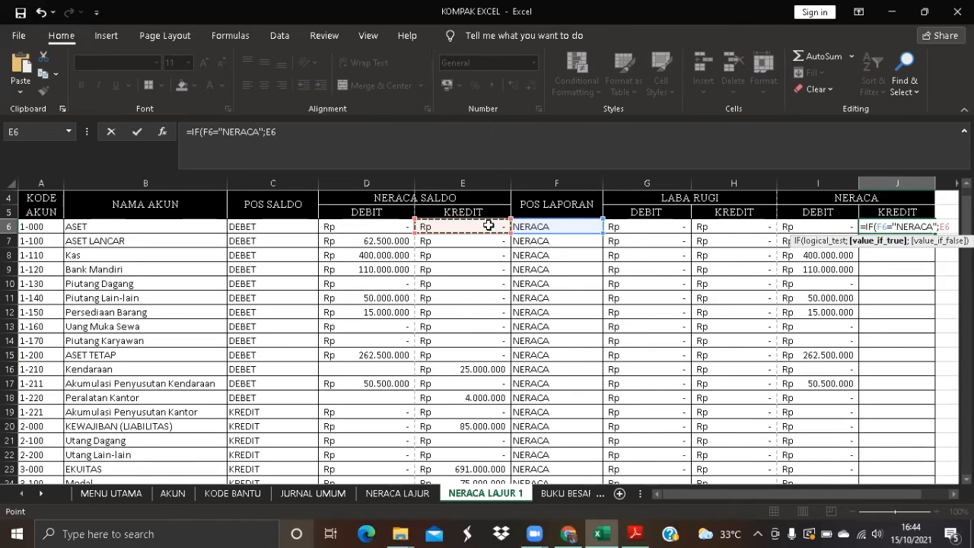
text(;0)
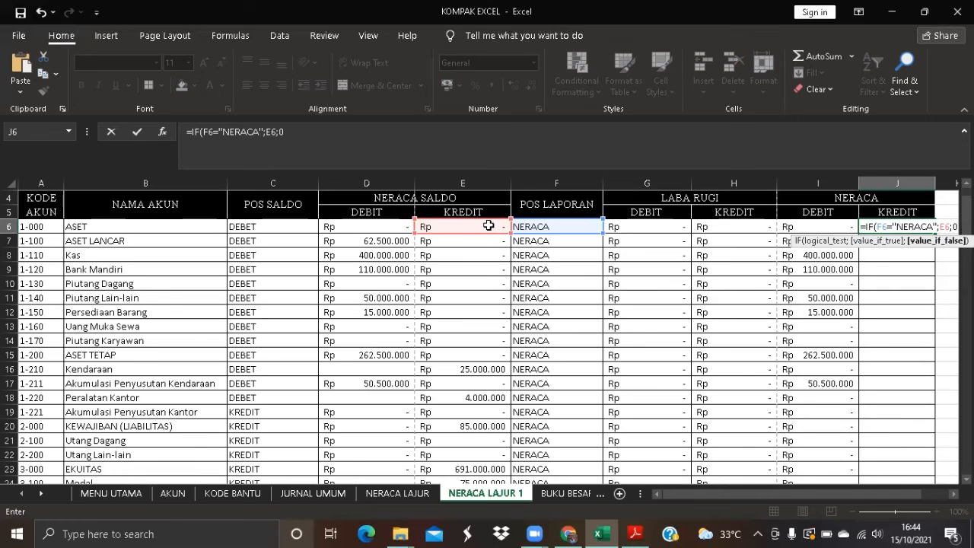
text())
key(Return)
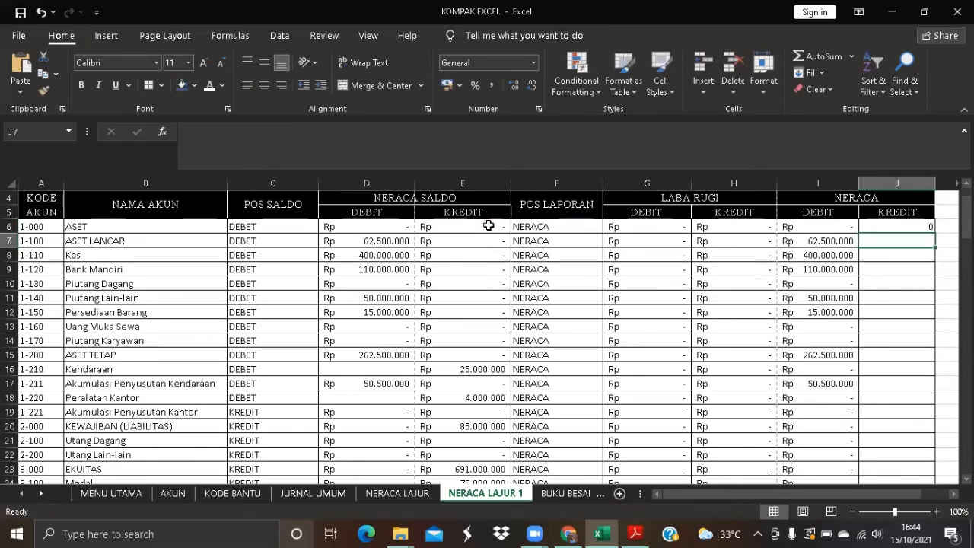
- Apply the Accounting format to J6 and fill its formula down the account rows to row 37
click(900, 226)
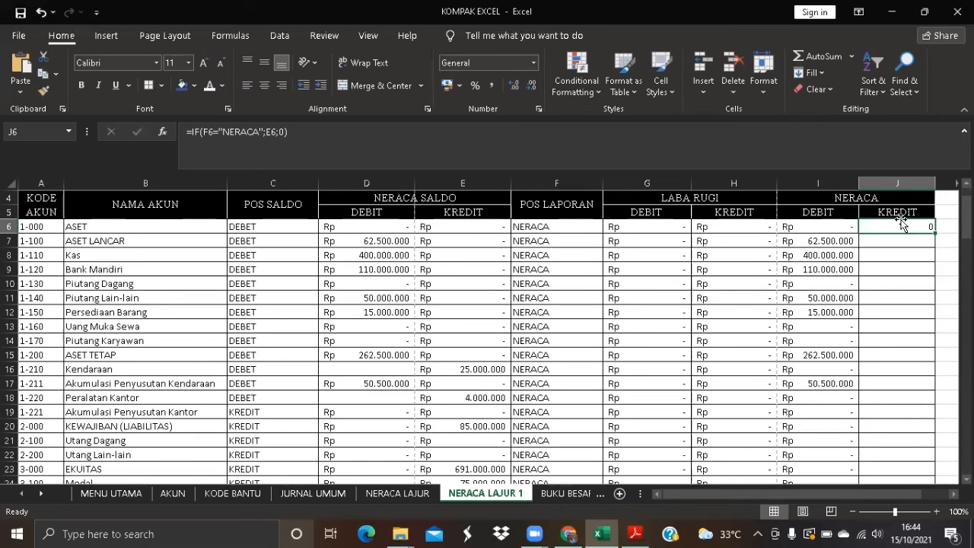
click(535, 63)
click(505, 190)
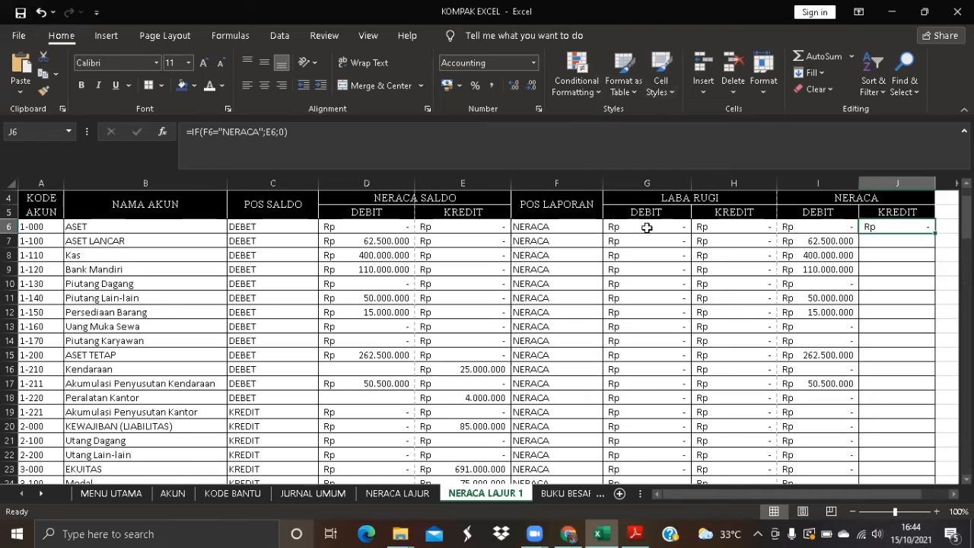
double_click(933, 232)
scroll(934, 234, down, 7)
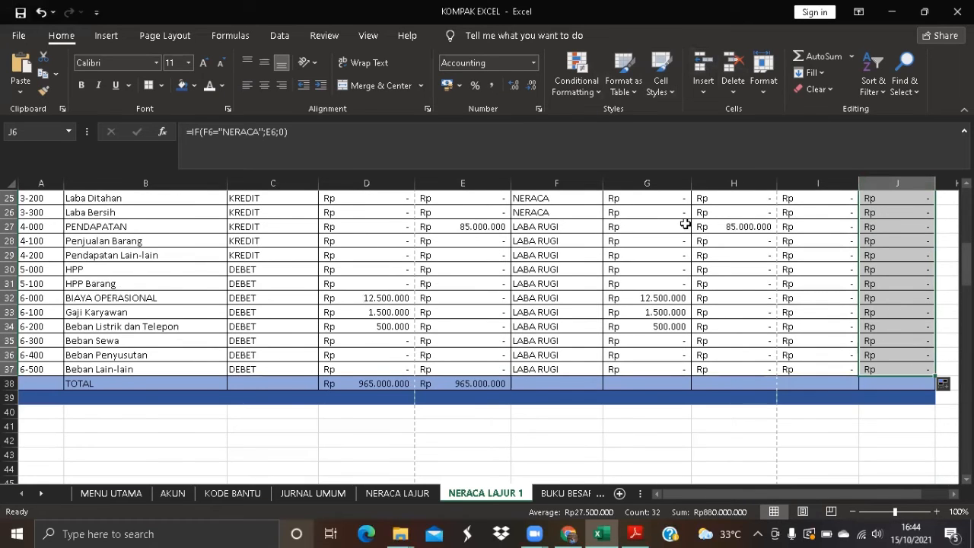
scroll(687, 236, down, 3)
scroll(692, 253, up, 7)
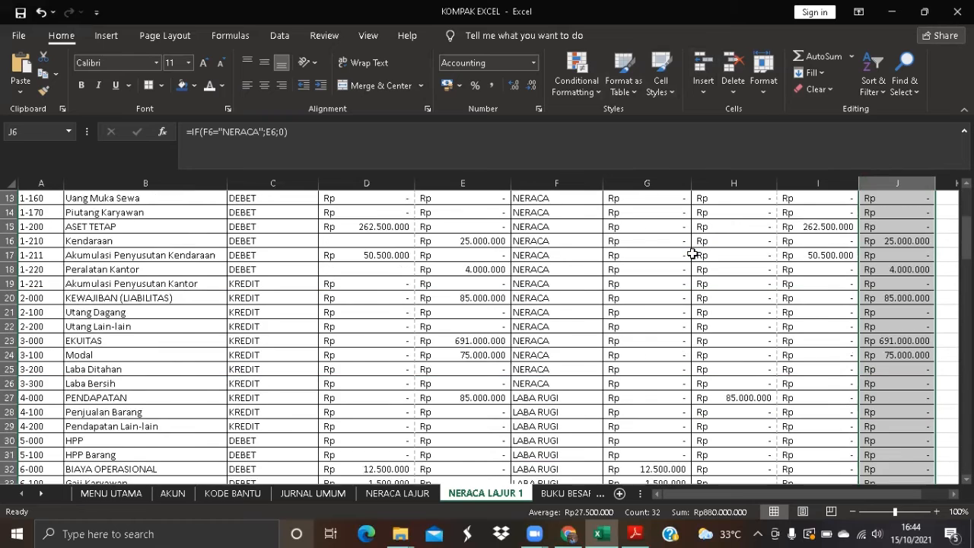
scroll(691, 253, up, 4)
- Enter =SUM(G6:G37) in the TOTAL row's LABA RUGI DEBIT cell G38
scroll(692, 253, down, 9)
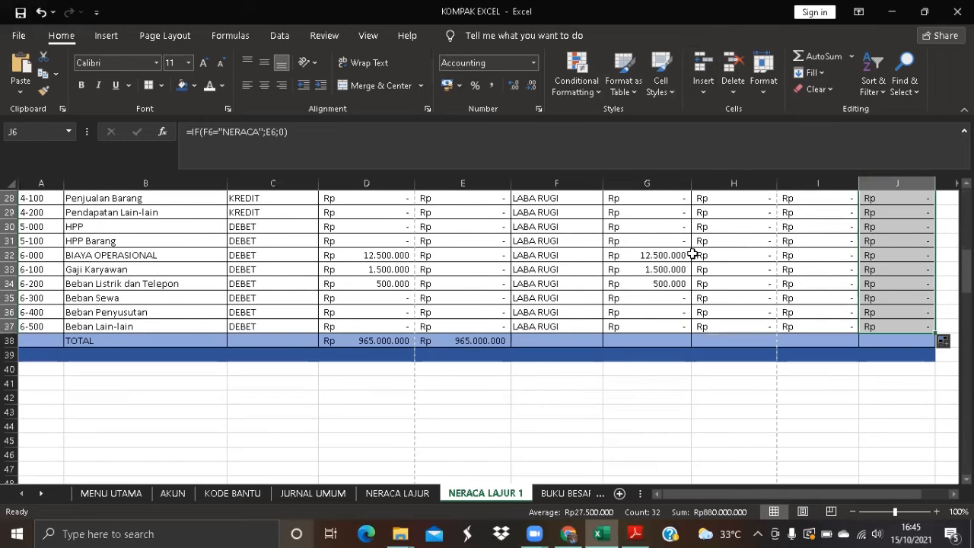
click(670, 344)
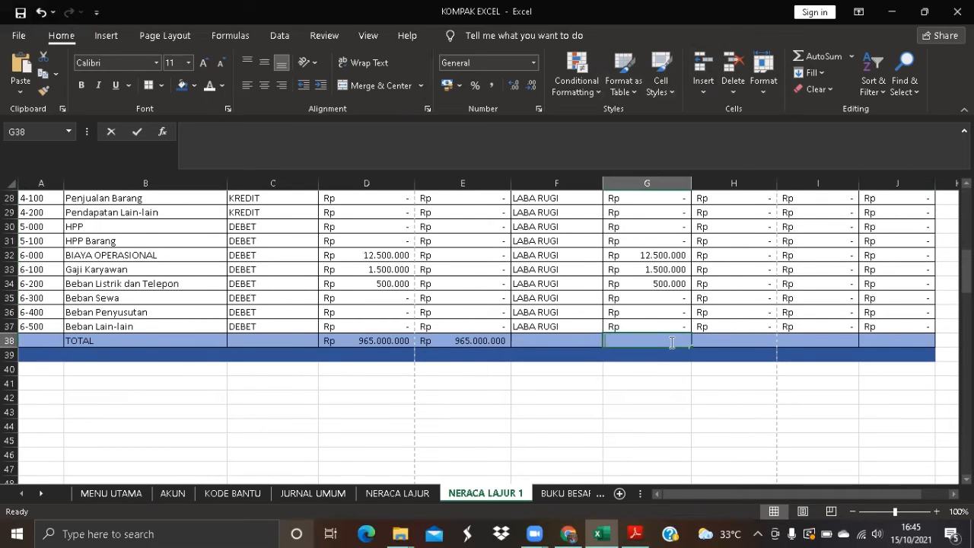
text(=SUM)
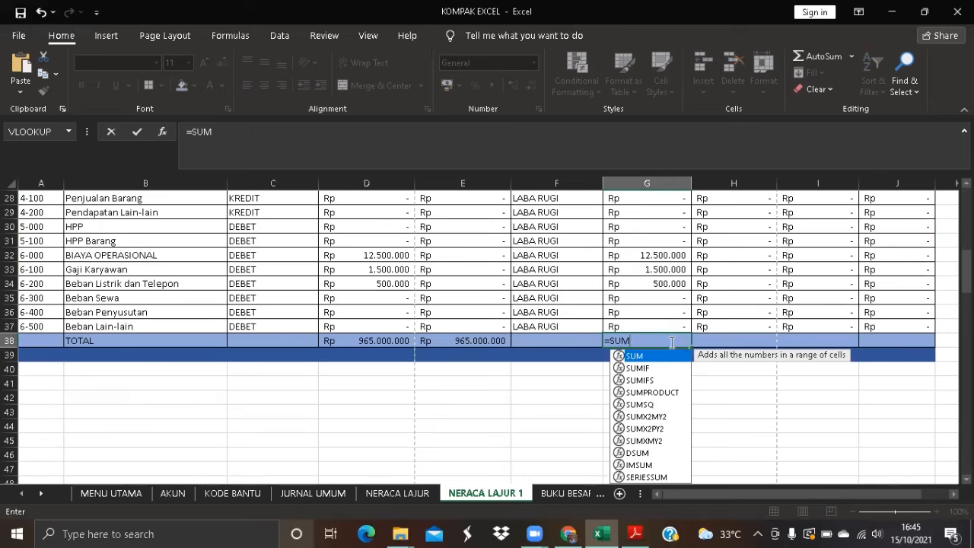
text(()
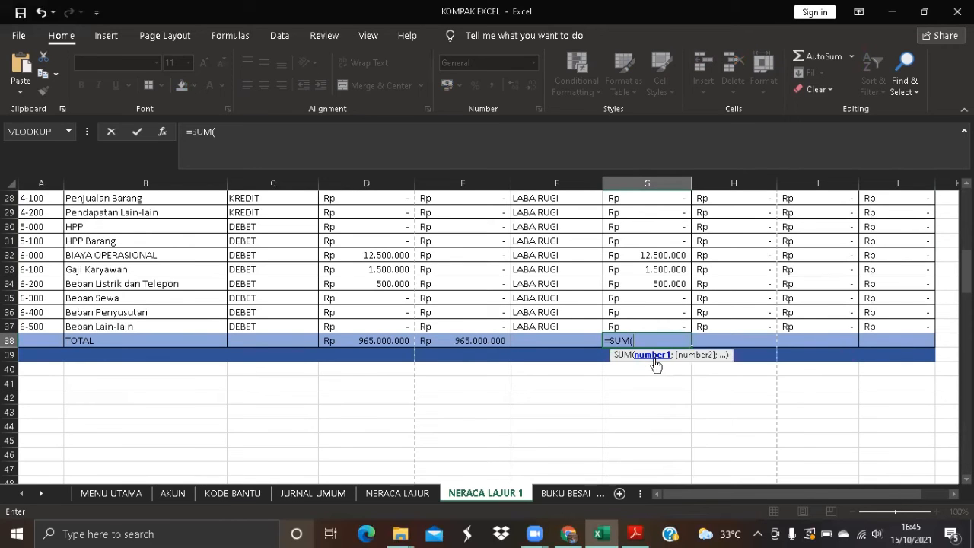
scroll(660, 305, up, 4)
scroll(660, 295, up, 4)
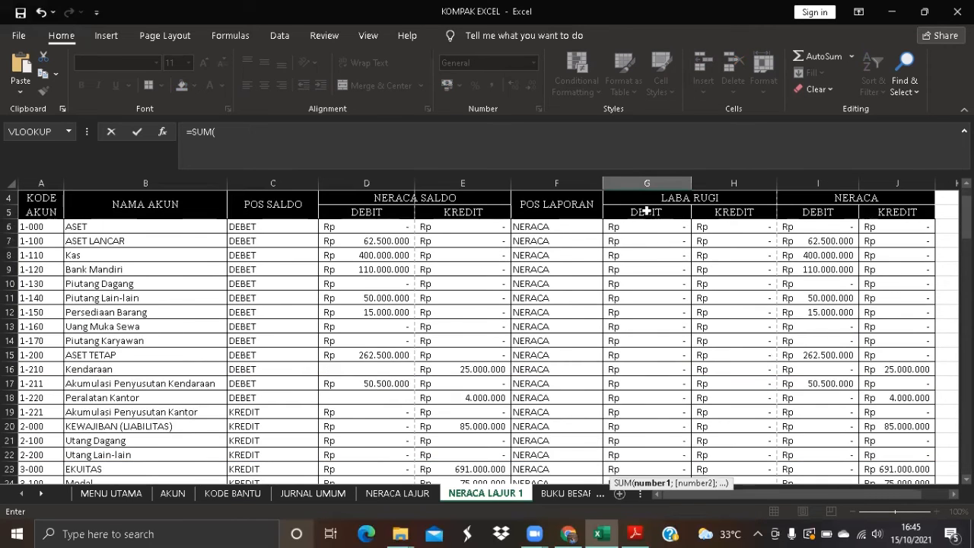
drag(647, 228, 657, 459)
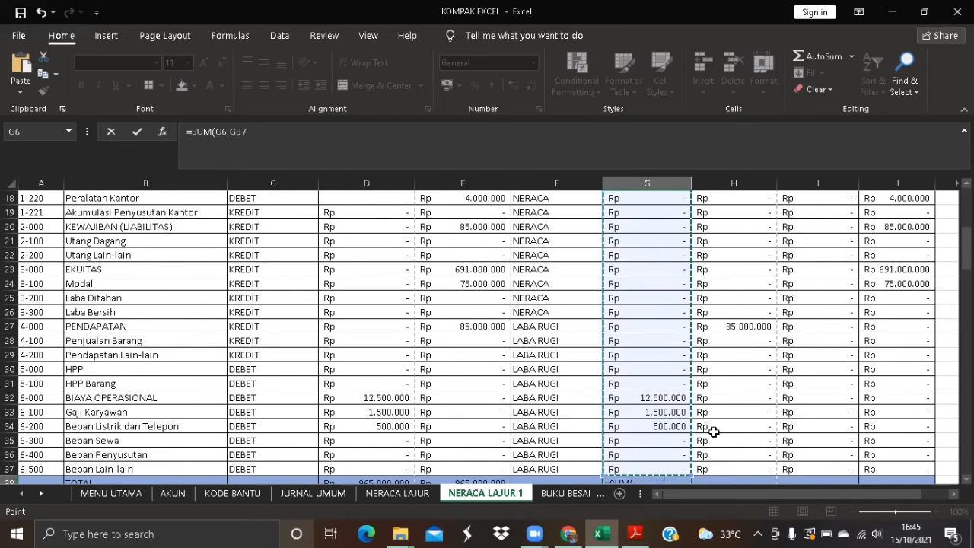
key(Return)
- Fill the G38 total formula across the TOTAL row through the NERACA KREDIT cell J38
scroll(720, 381, up, 4)
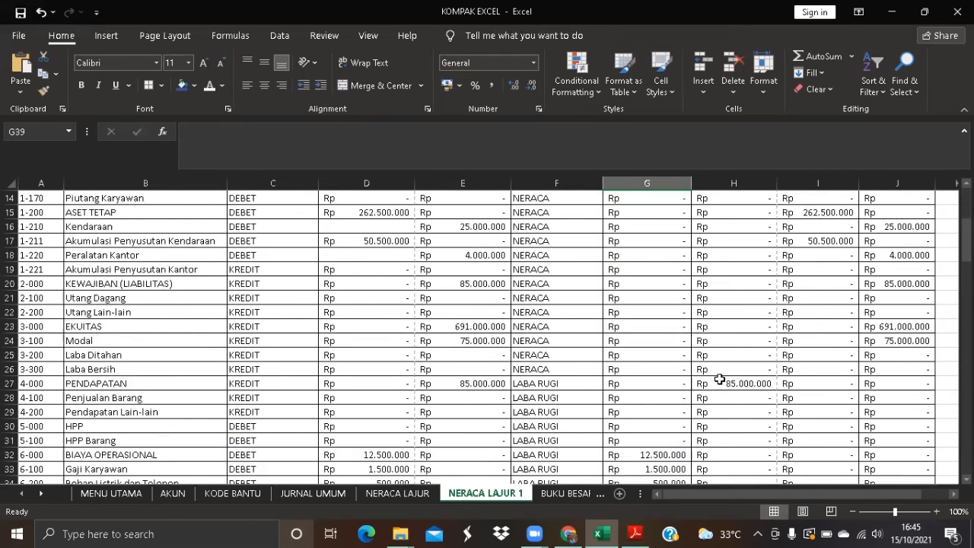
scroll(720, 380, down, 4)
click(675, 456)
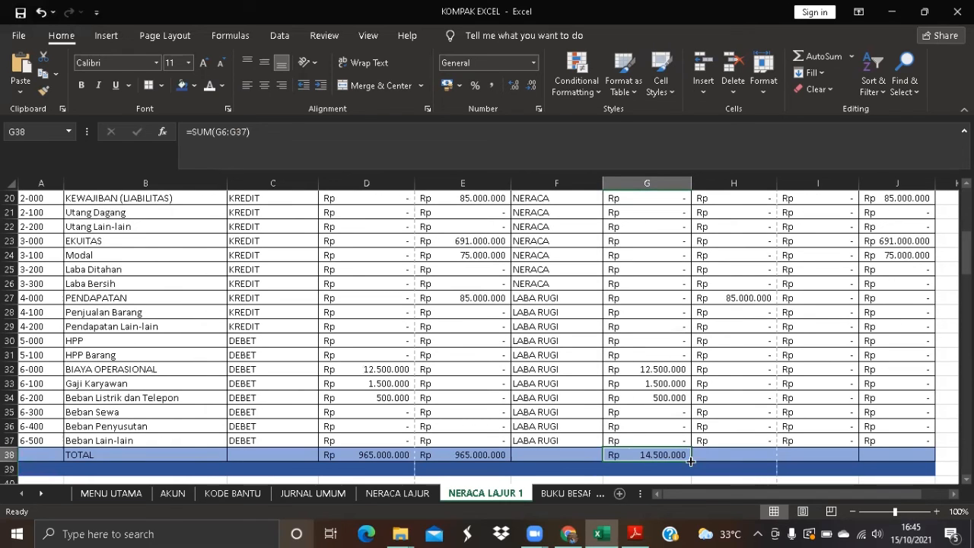
drag(691, 461, 900, 455)
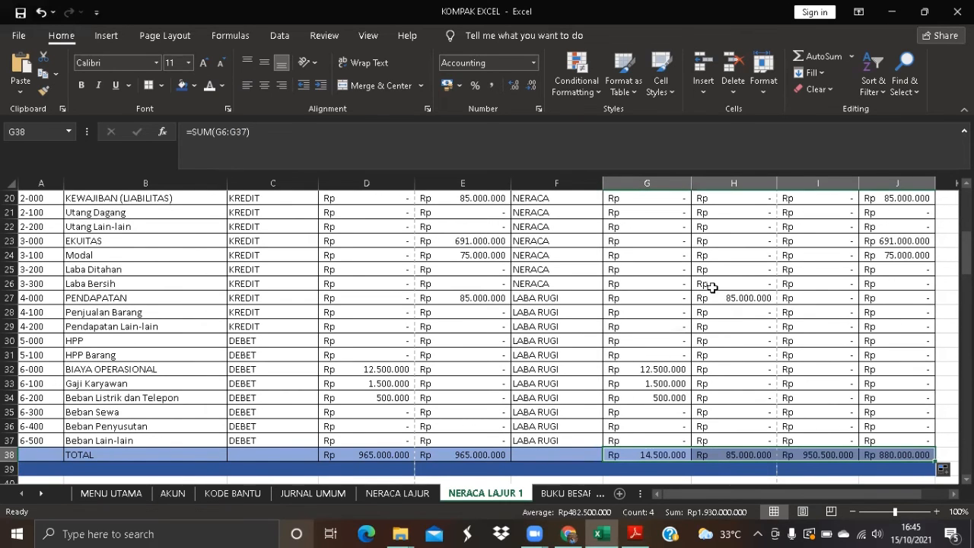
scroll(738, 284, down, 3)
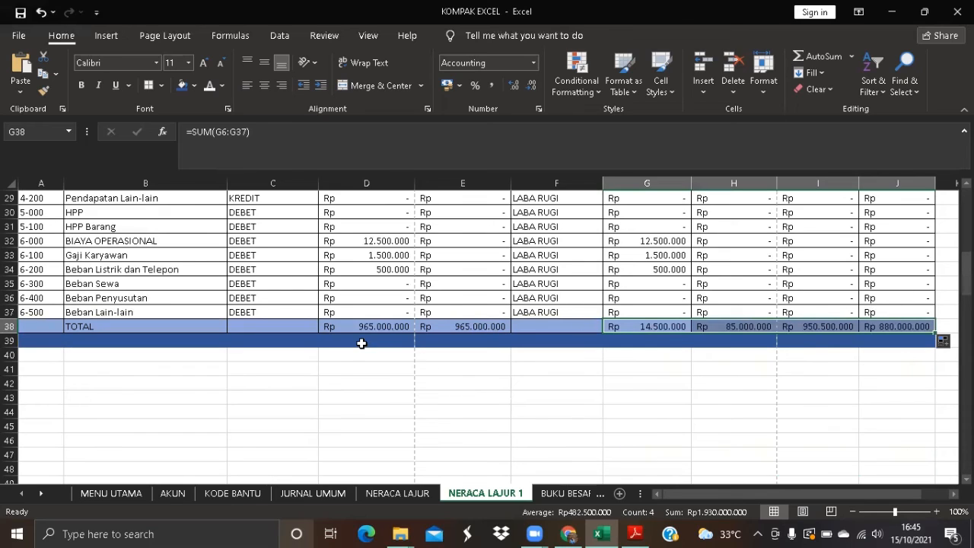
click(670, 340)
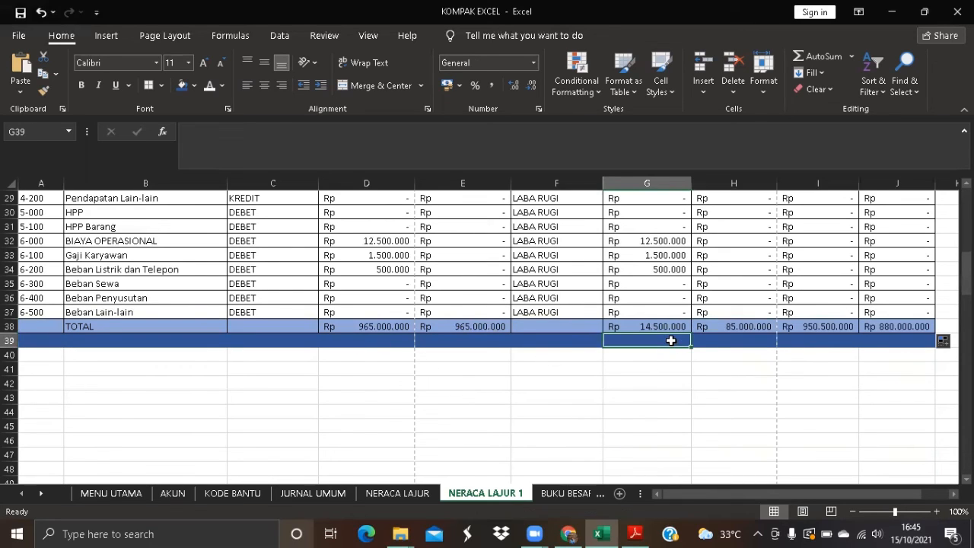
- Enter =H38-G38 in the LABA RUGI DEBIT cell G39 below the TOTAL row
text(=)
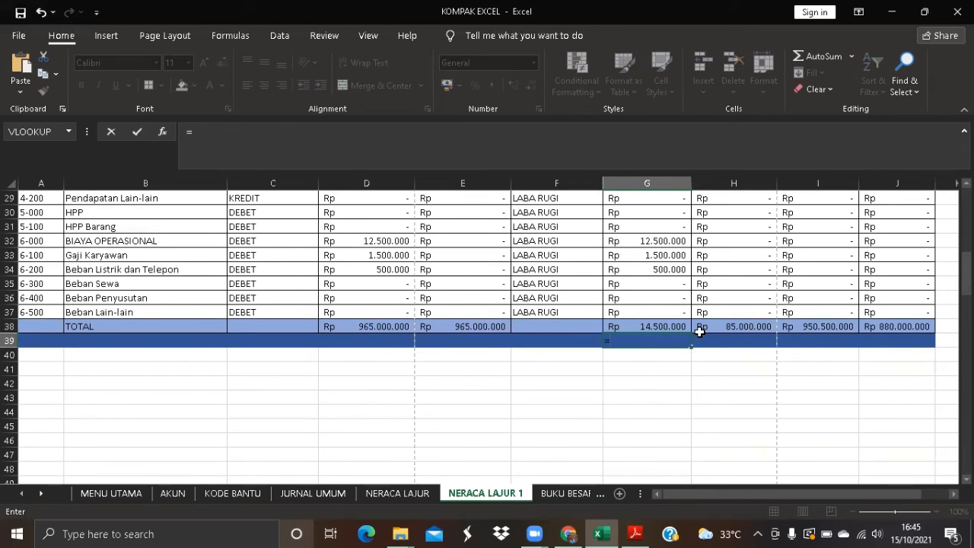
click(717, 326)
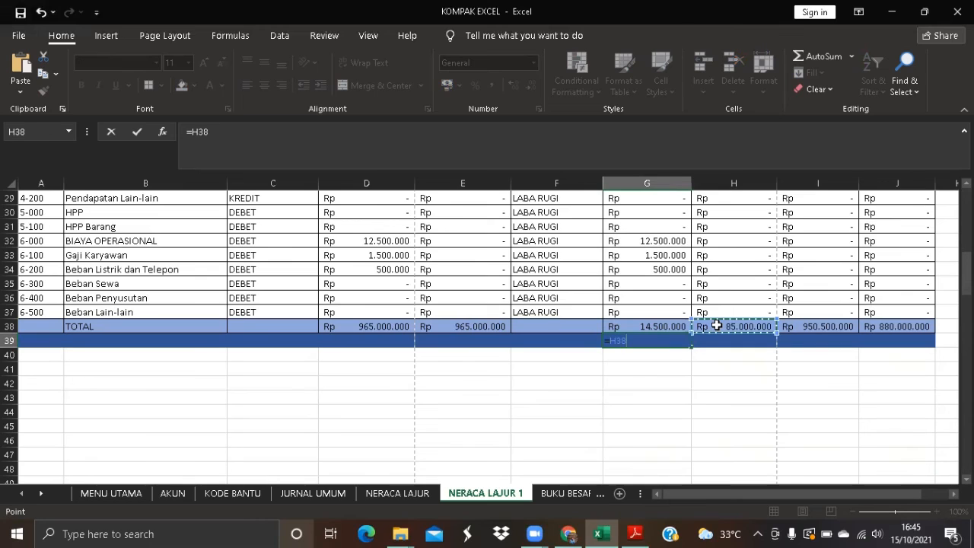
text(-)
click(675, 327)
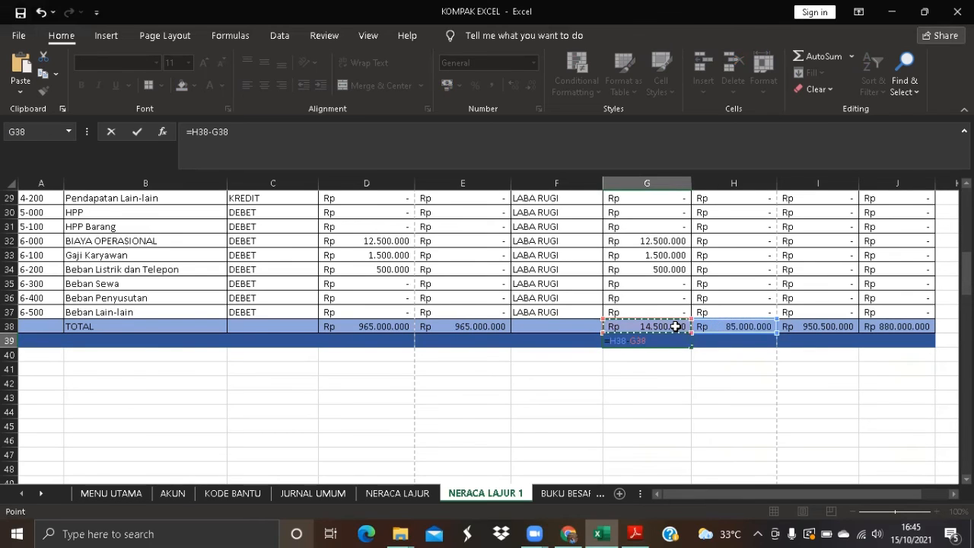
key(Return)
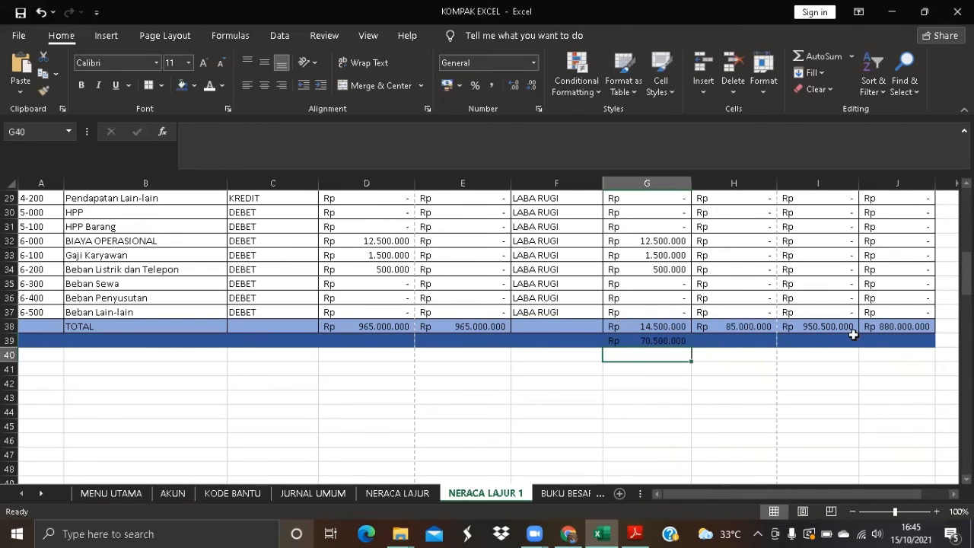
- Enter =I38-J38 in the NERACA KREDIT cell J39 below the TOTAL row
click(879, 340)
text(=)
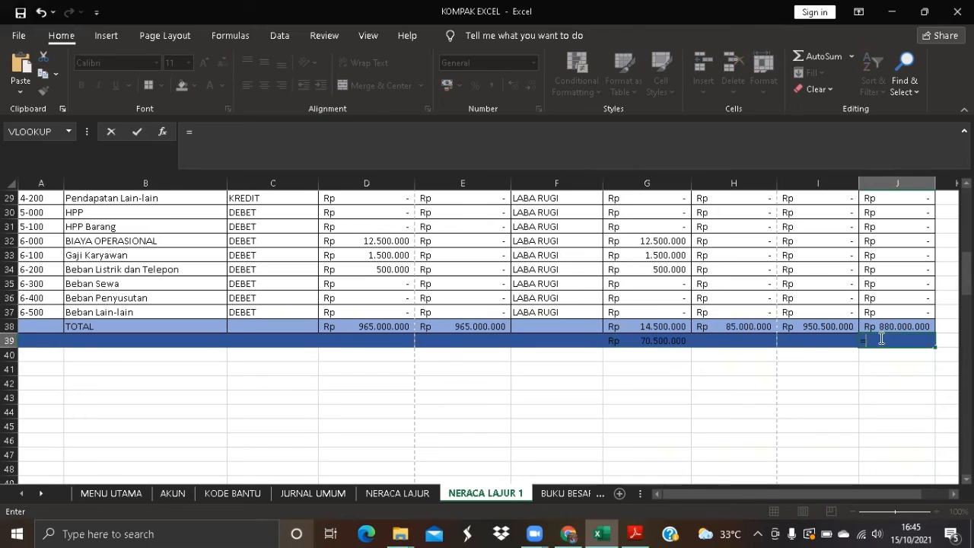
click(839, 325)
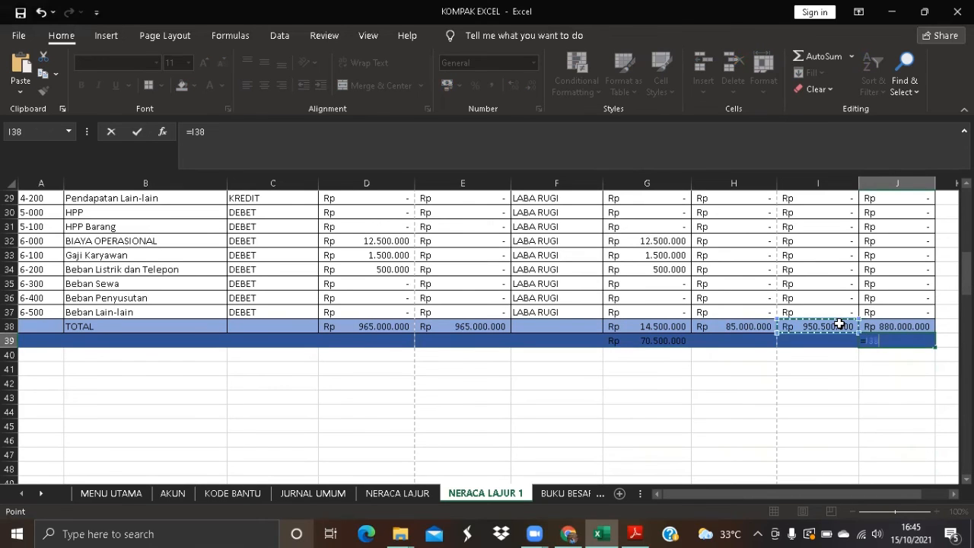
text(-)
click(882, 325)
key(Return)
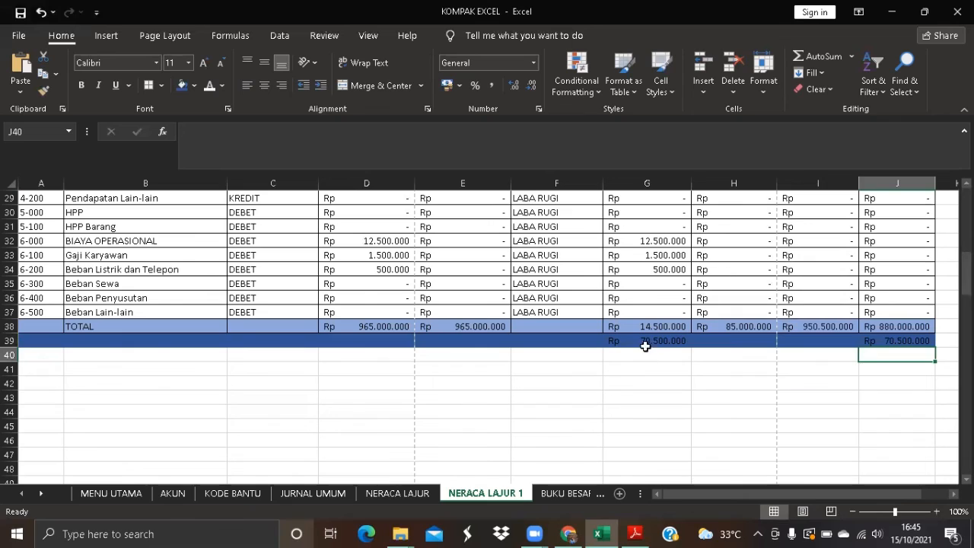
- Sum G38:G39 in the LABA RUGI DEBIT cell G40
click(645, 358)
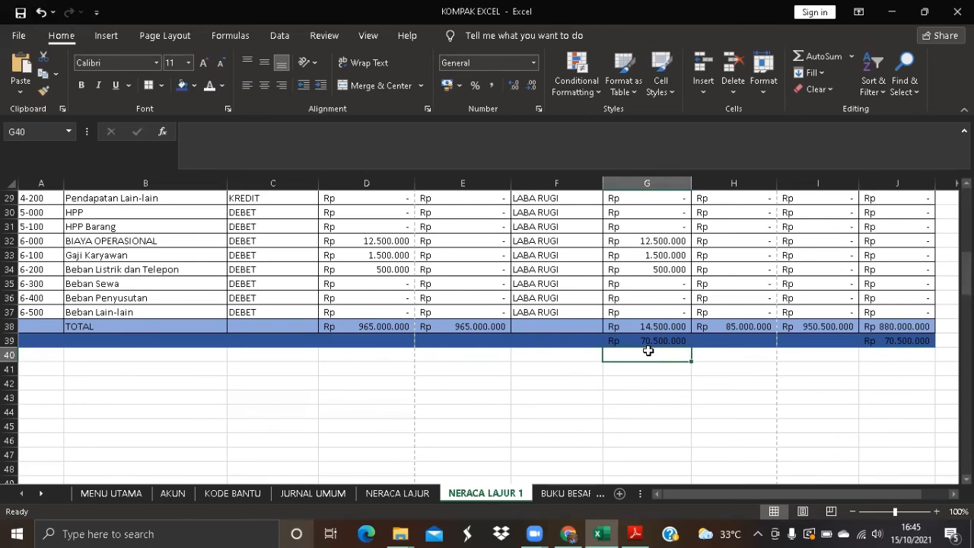
text(=)
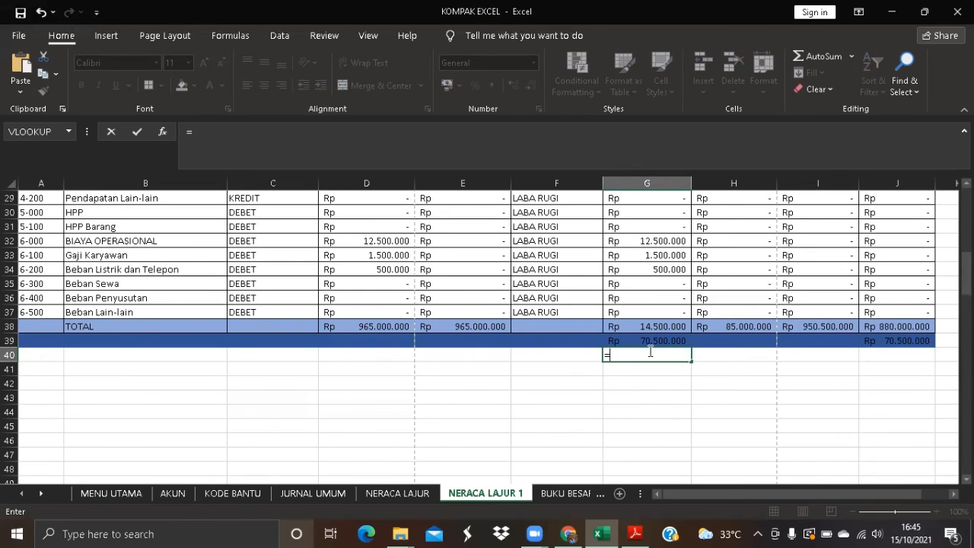
text(SUM()
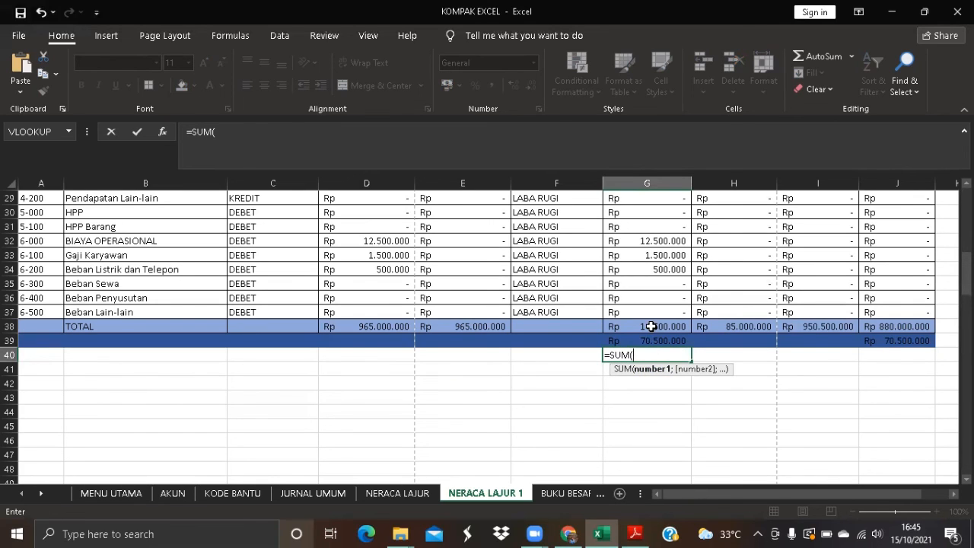
drag(651, 329, 652, 341)
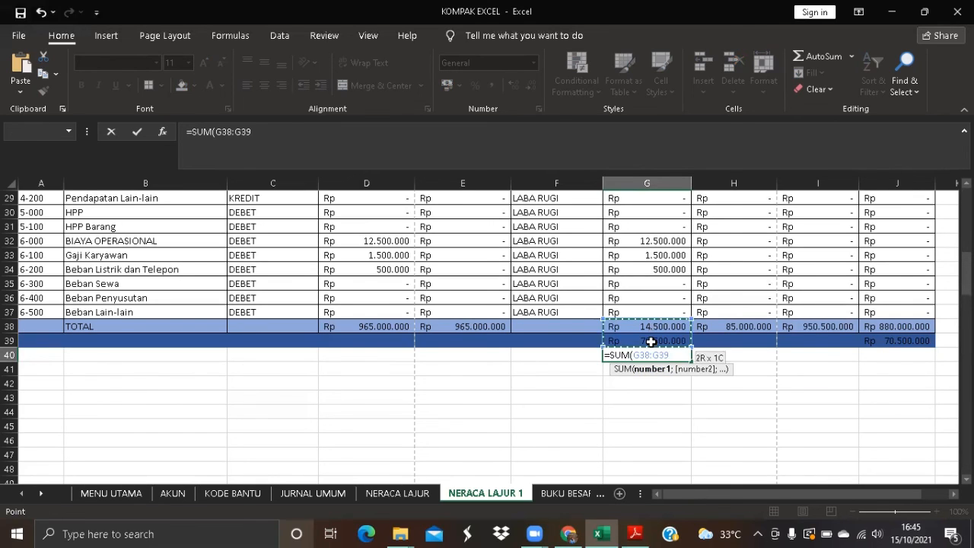
key(Return)
- Enter =H38 in the LABA RUGI KREDIT cell H40 and =I38 in the NERACA DEBIT cell I40
click(739, 352)
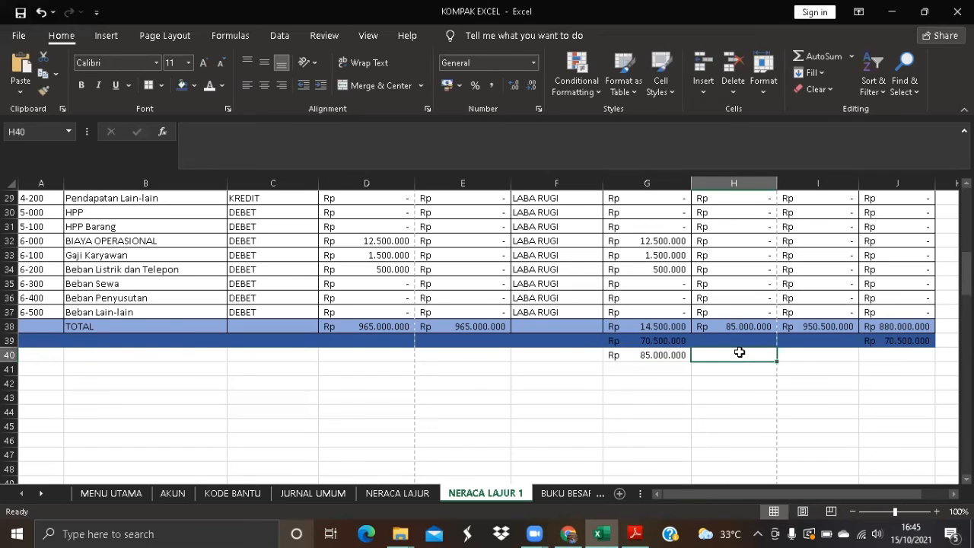
text(=)
click(737, 328)
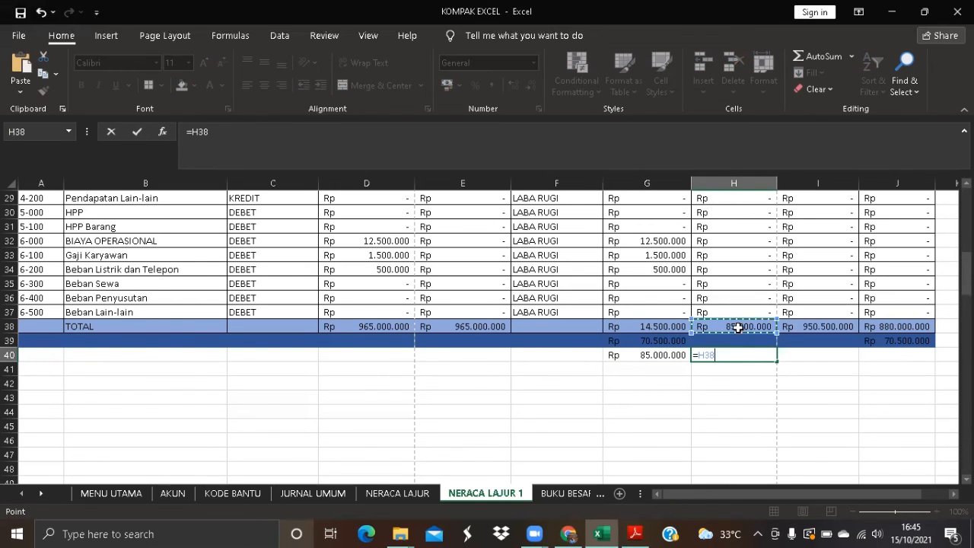
key(Return)
click(788, 355)
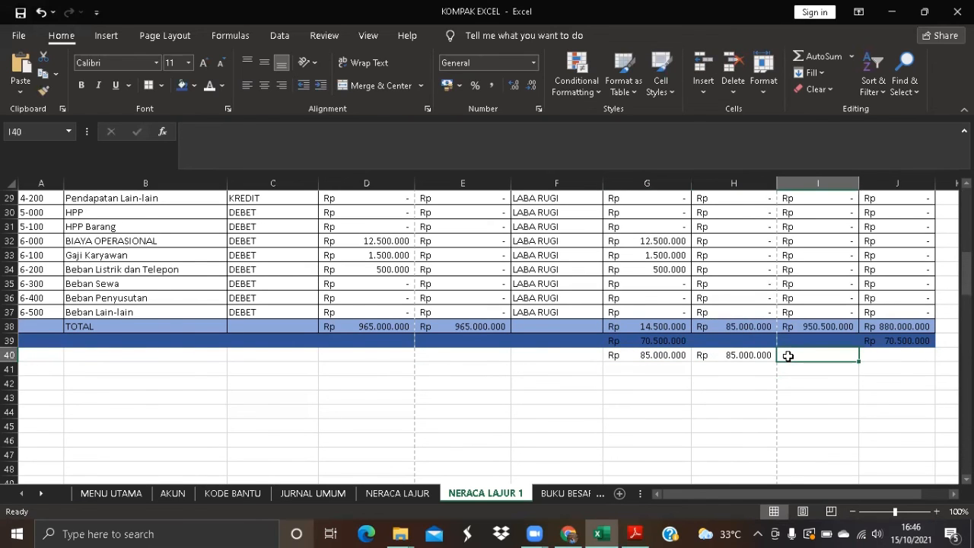
text(=)
click(800, 326)
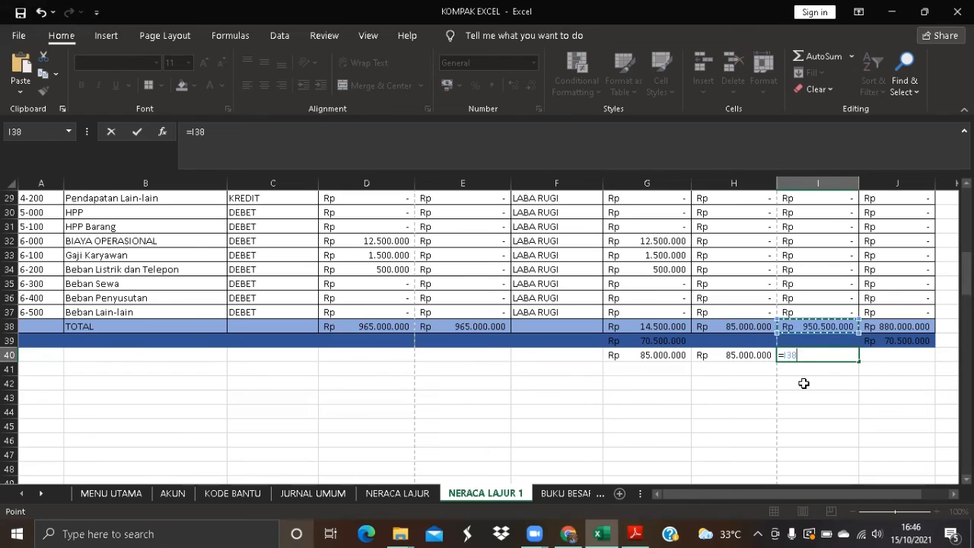
key(Return)
- Sum J38:J39 in the NERACA KREDIT cell J40
click(874, 359)
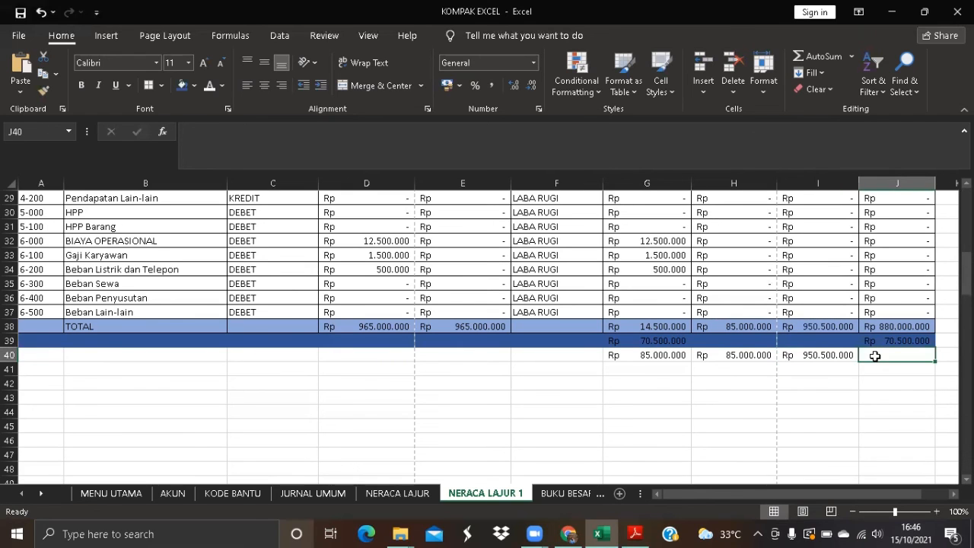
text(=)
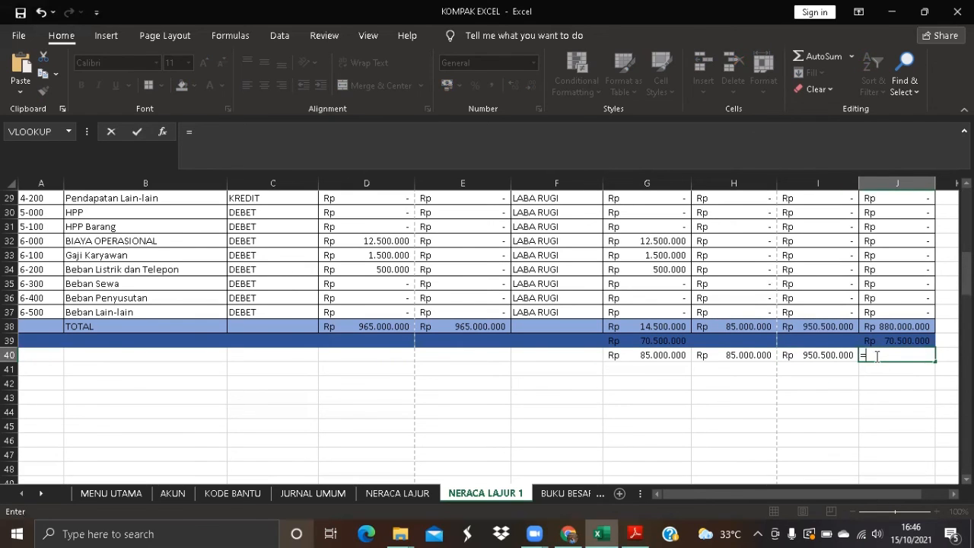
text(SUM)
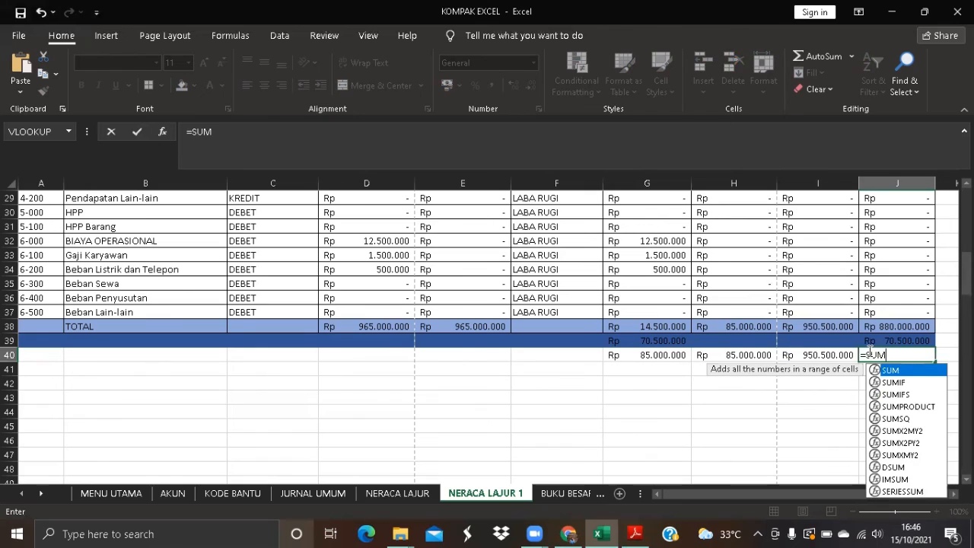
text(()
drag(875, 320, 877, 344)
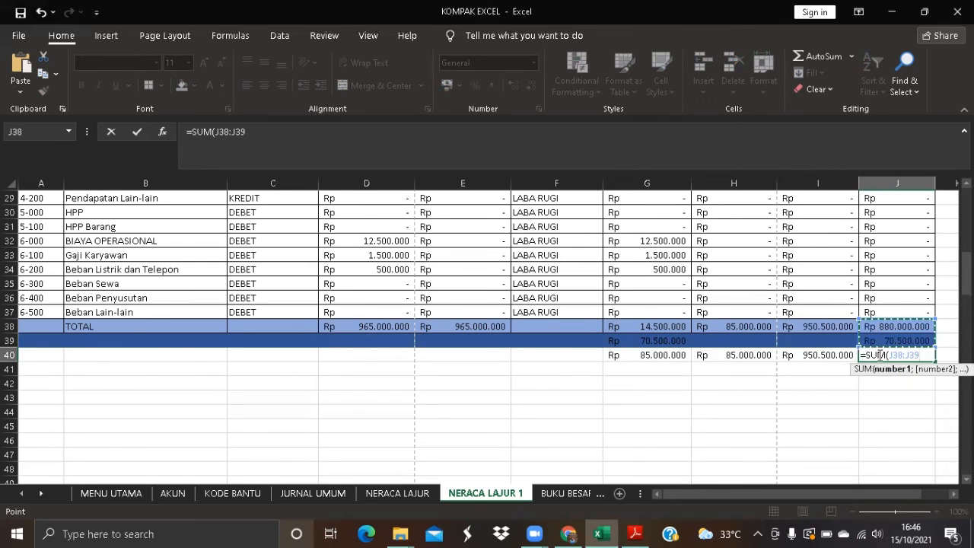
key(Return)
- Link the NERACA SALDO totals into row 40 with =D38 in D40 and =E38 in E40
click(389, 352)
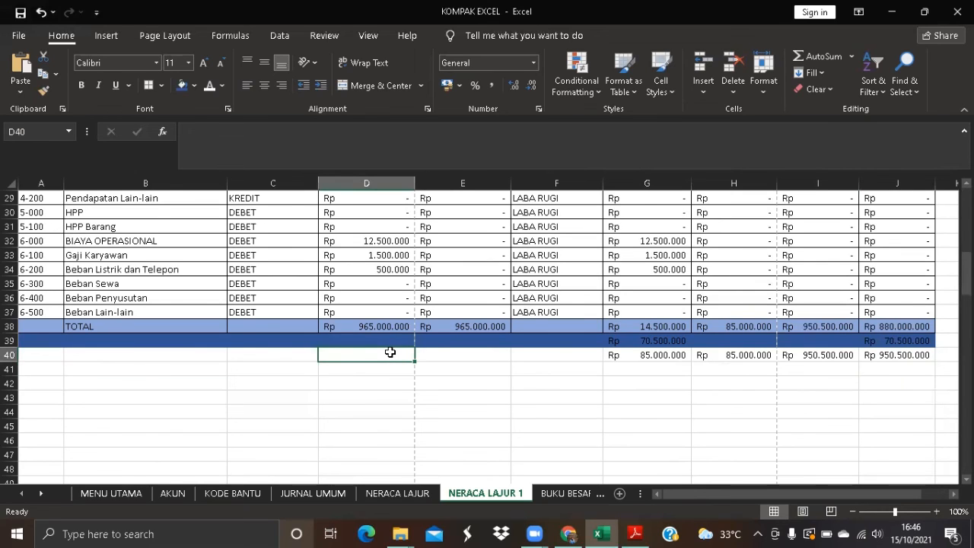
text(=)
click(383, 326)
key(Return)
click(442, 355)
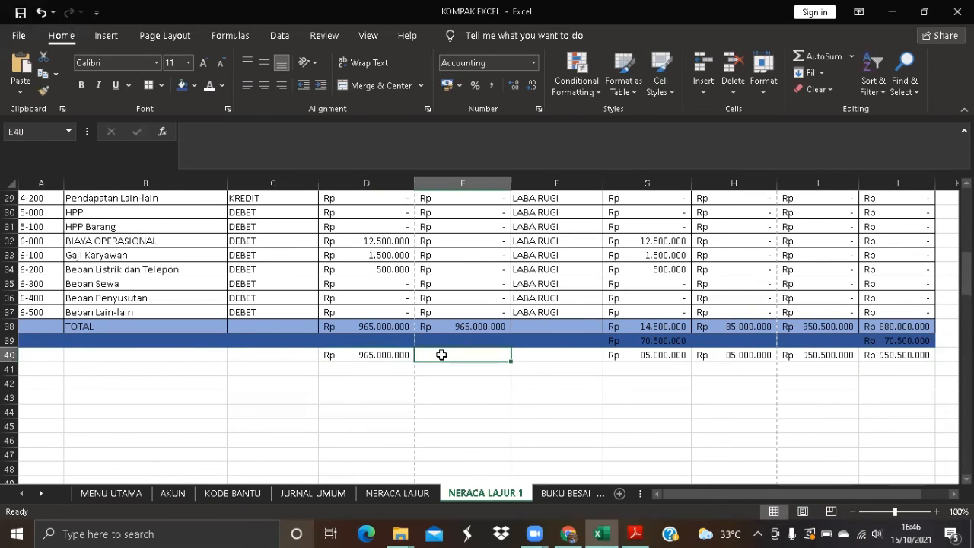
text(=)
click(468, 327)
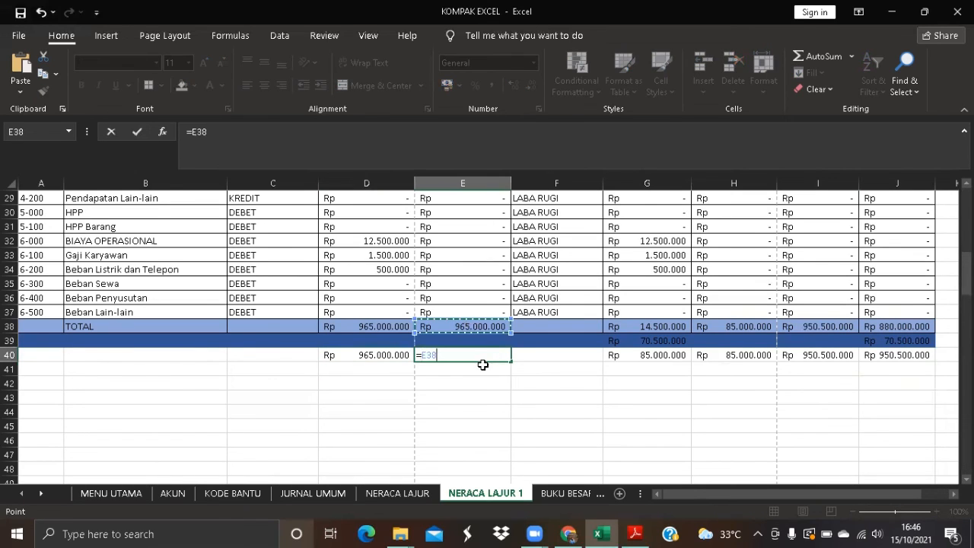
key(Return)
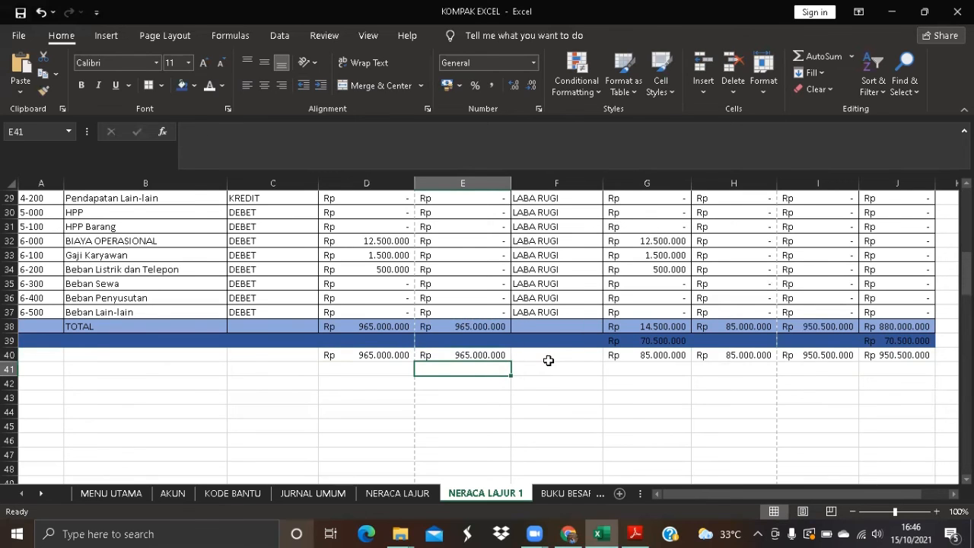
scroll(478, 373, up, 3)
scroll(478, 373, up, 6)
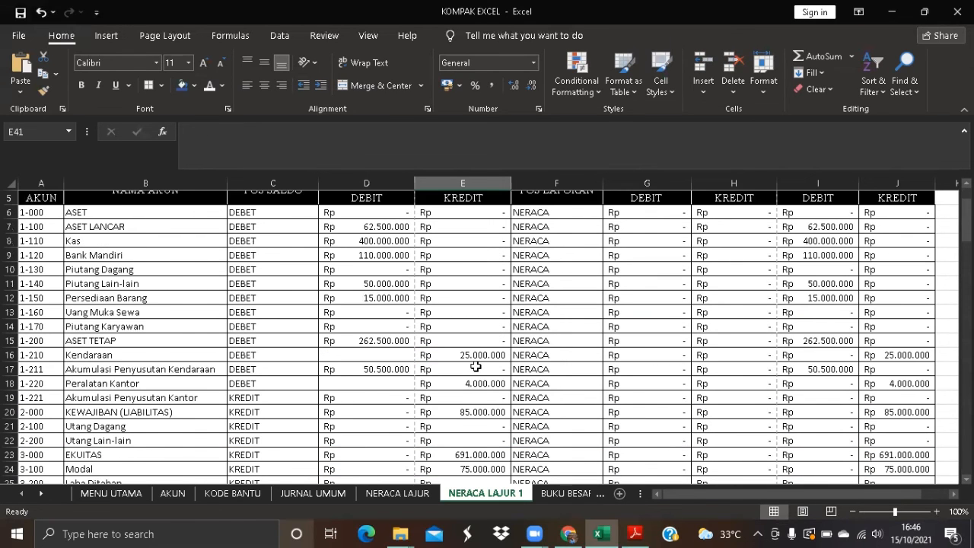